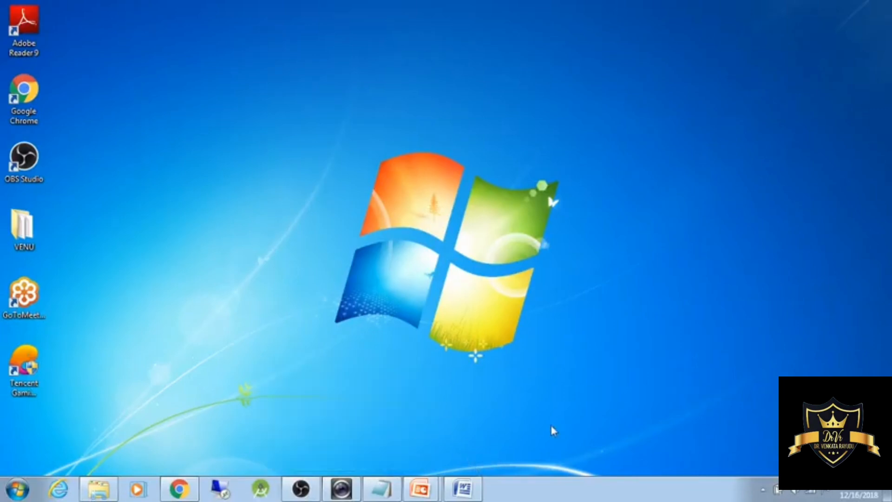
pyautogui.moveTo(465, 494)
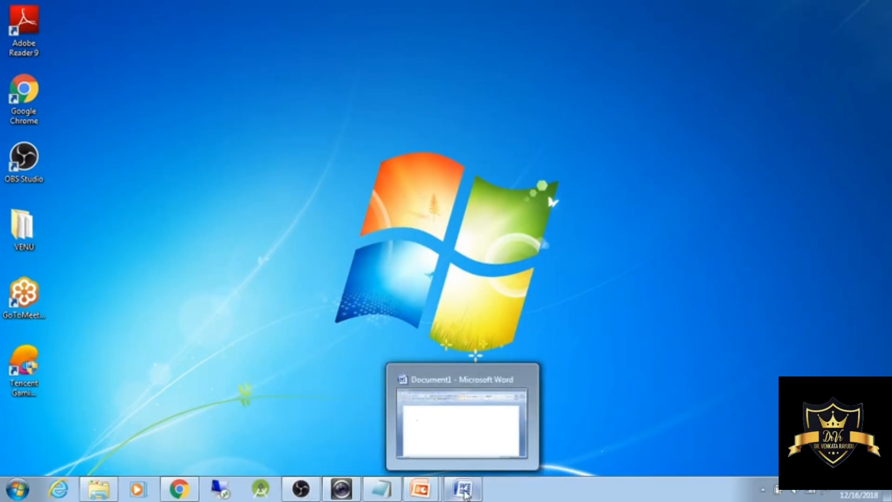
pyautogui.click(465, 490)
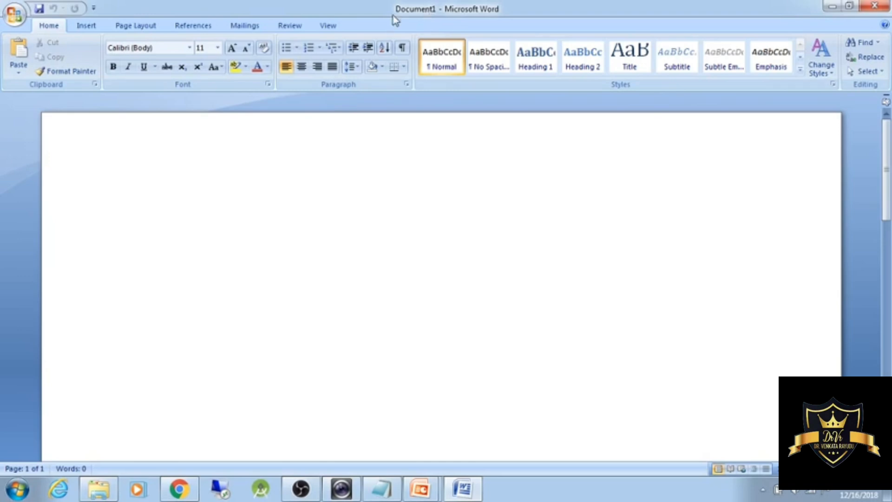
pyautogui.click(887, 496)
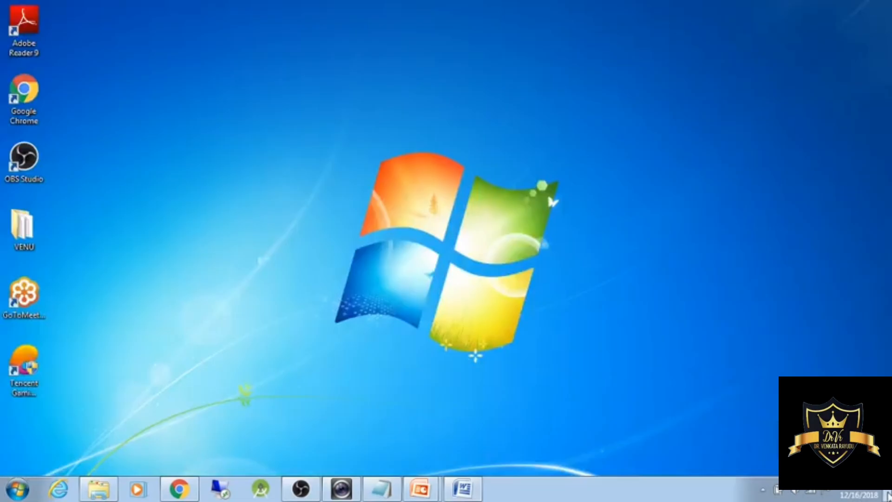
# Create a new folder named YouTube on the desktop and place it beside the Adobe Reader 9 icon.
pyautogui.rightClick(246, 105)
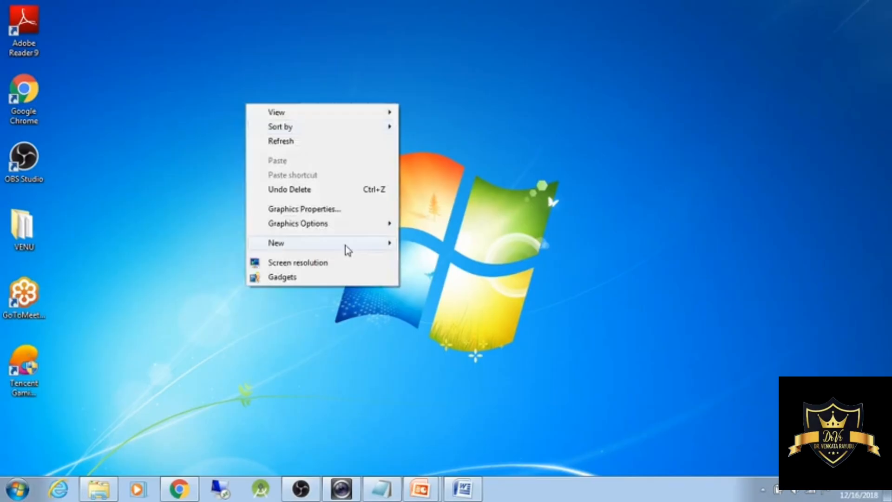
pyautogui.moveTo(346, 249)
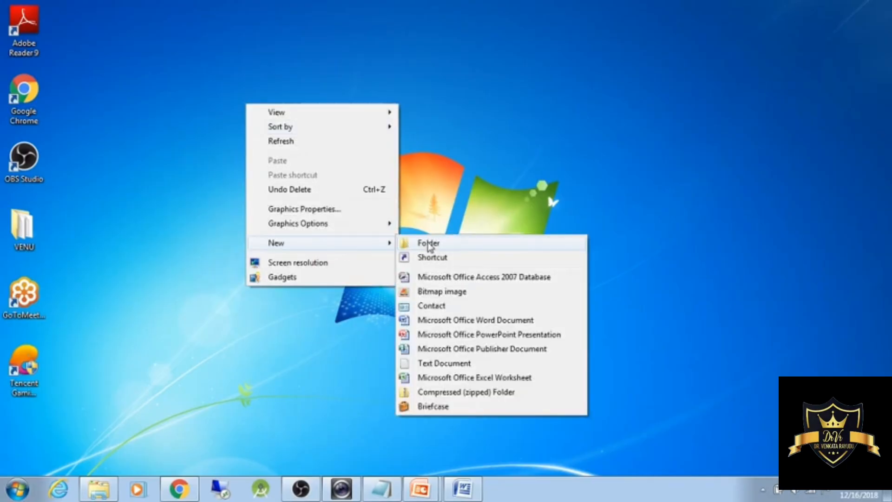
pyautogui.rightClick(530, 117)
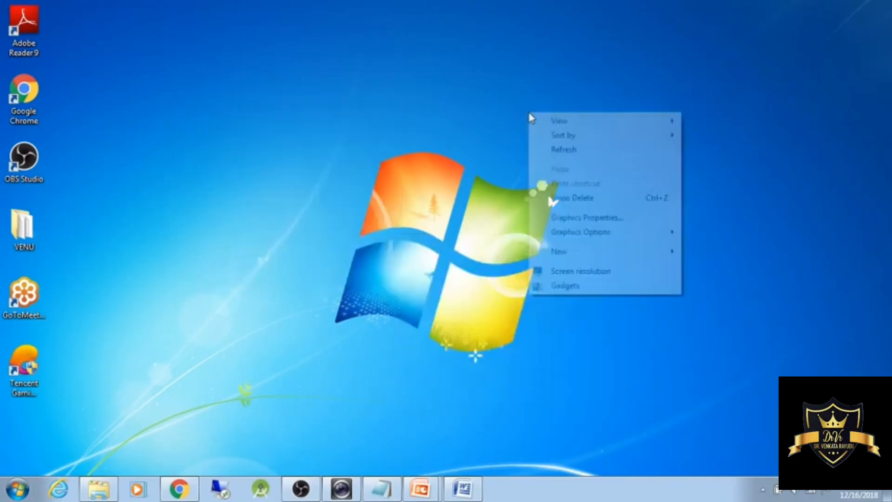
pyautogui.moveTo(651, 251)
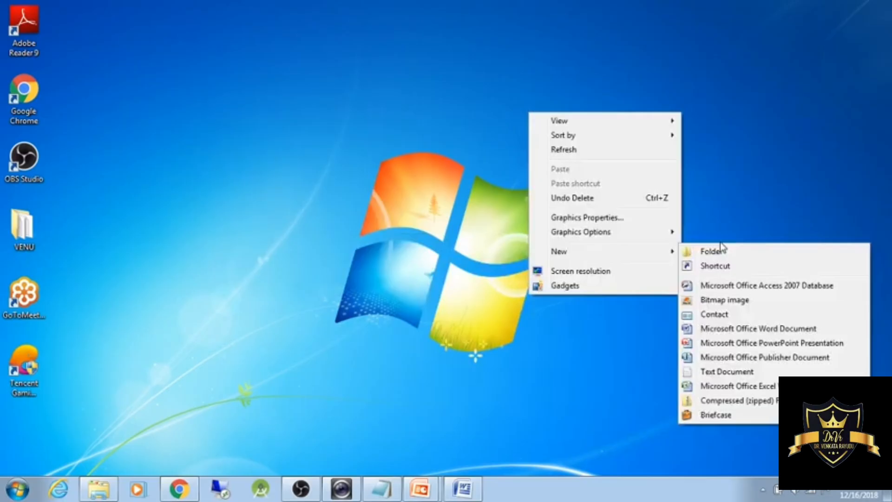
pyautogui.click(715, 251)
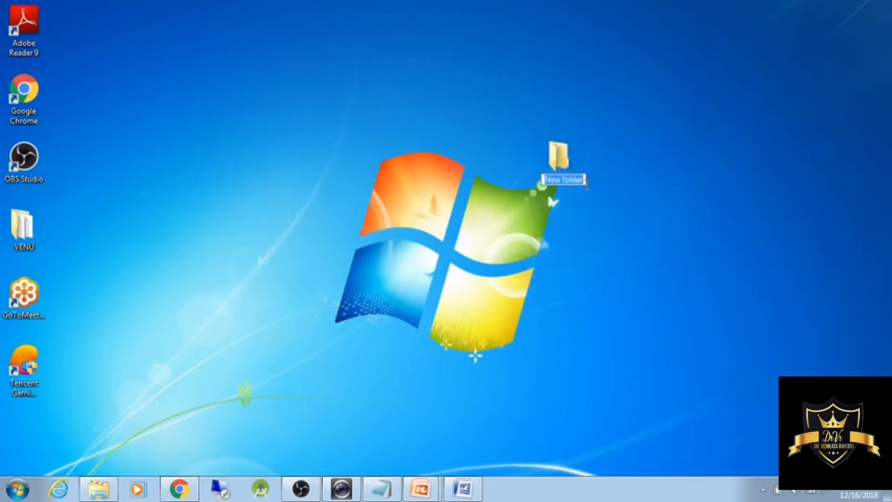
pyautogui.write('V')
pyautogui.write('ouTu')
pyautogui.write('be')
pyautogui.press('Return')
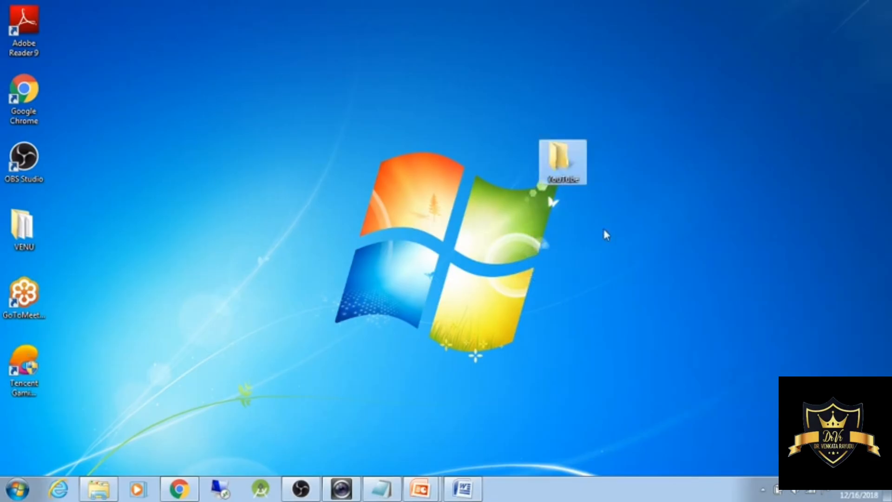
pyautogui.moveTo(569, 168); pyautogui.dragTo(95, 60)
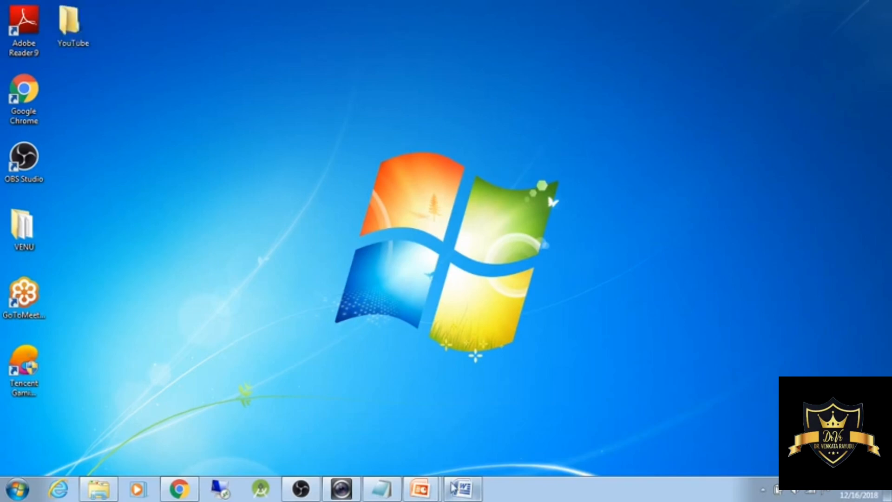
# Switch to the blank Word document and start saving it with the file name MyFirstWordDoc.
pyautogui.click(454, 487)
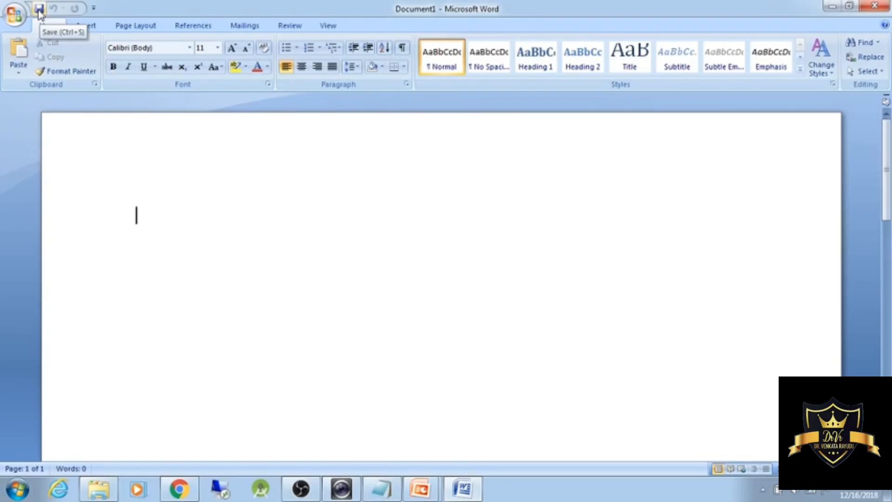
pyautogui.click(16, 16)
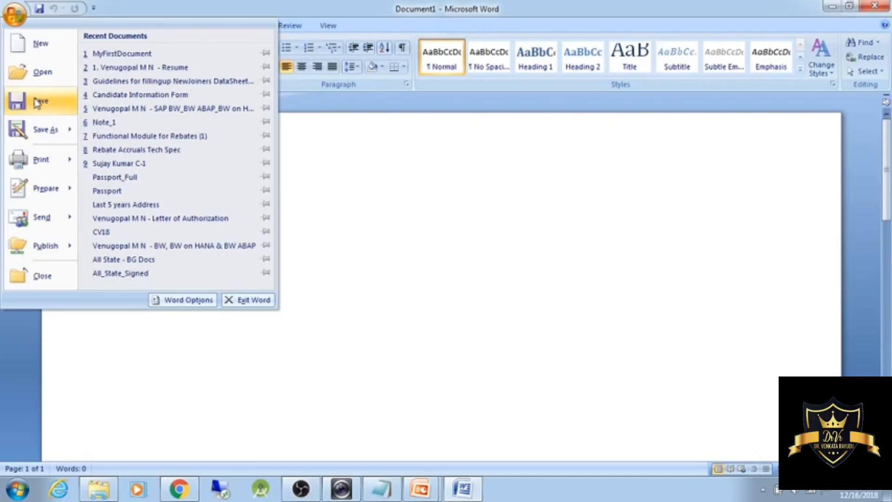
pyautogui.click(457, 189)
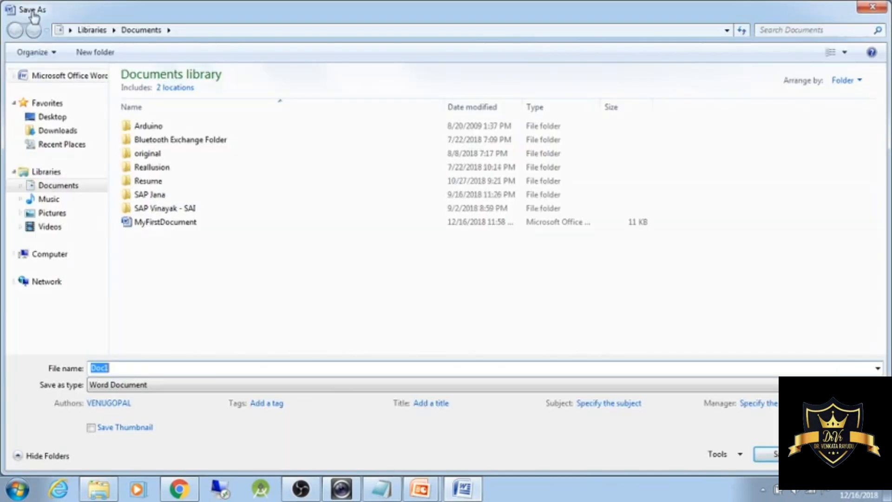
pyautogui.click(124, 365)
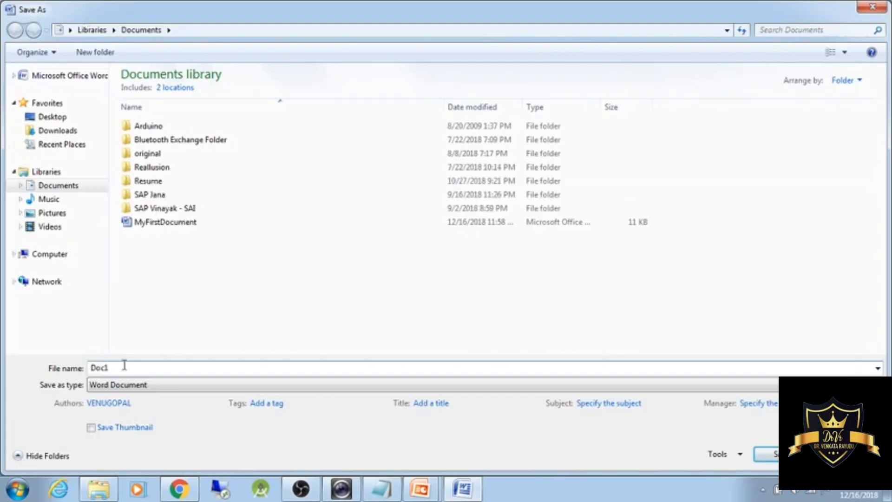
pyautogui.press('BackSpace')
pyautogui.press('BackSpace')
pyautogui.press('BackSpace')
pyautogui.press('BackSpace')
pyautogui.write('MyFirs')
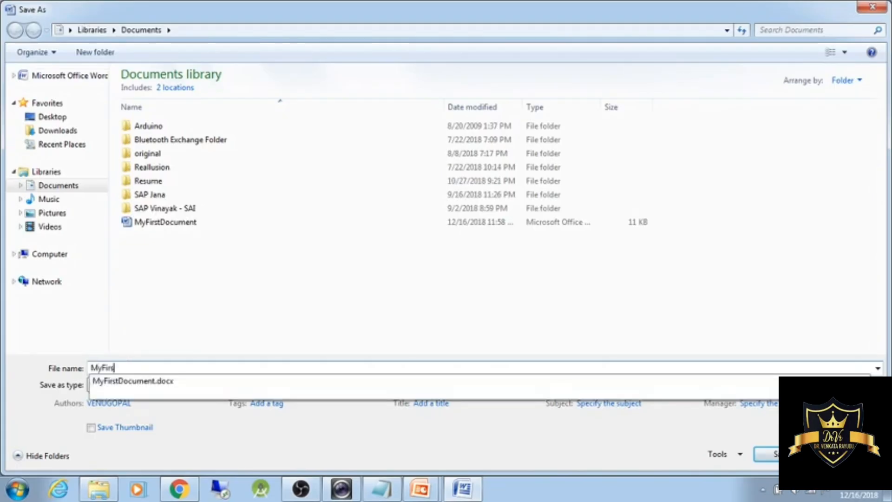
pyautogui.write('tWo')
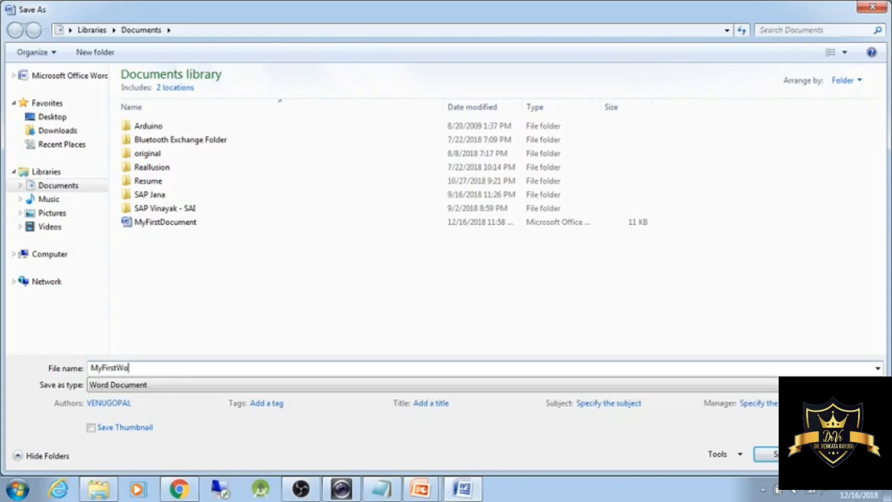
pyautogui.write('rdDoc')
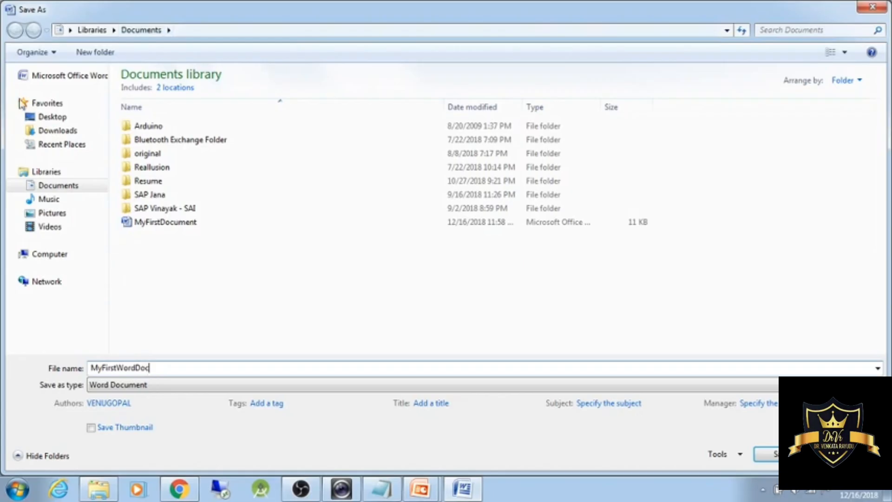
# Choose the YouTube folder on the desktop as the location and save the document there.
pyautogui.click(53, 118)
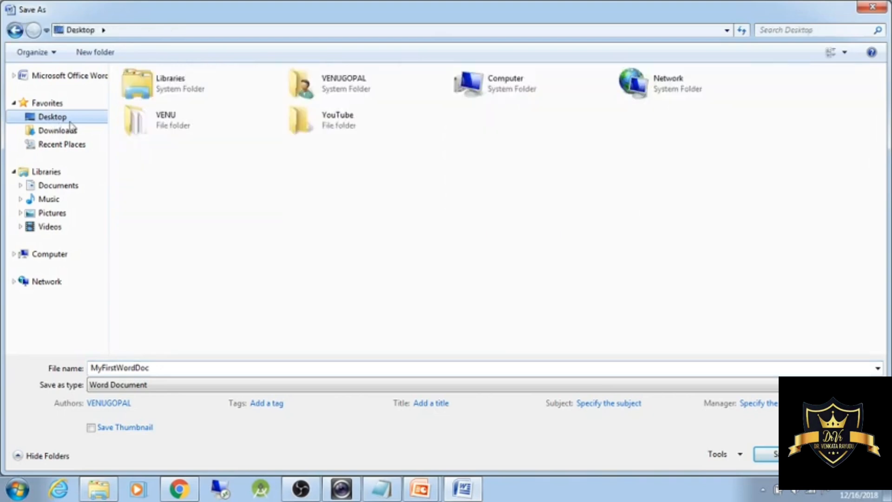
pyautogui.doubleClick(357, 119)
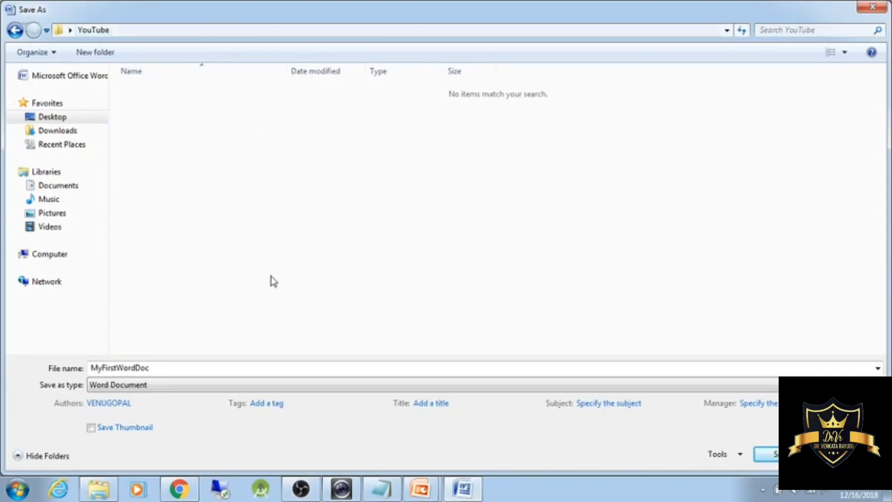
pyautogui.doubleClick(152, 367)
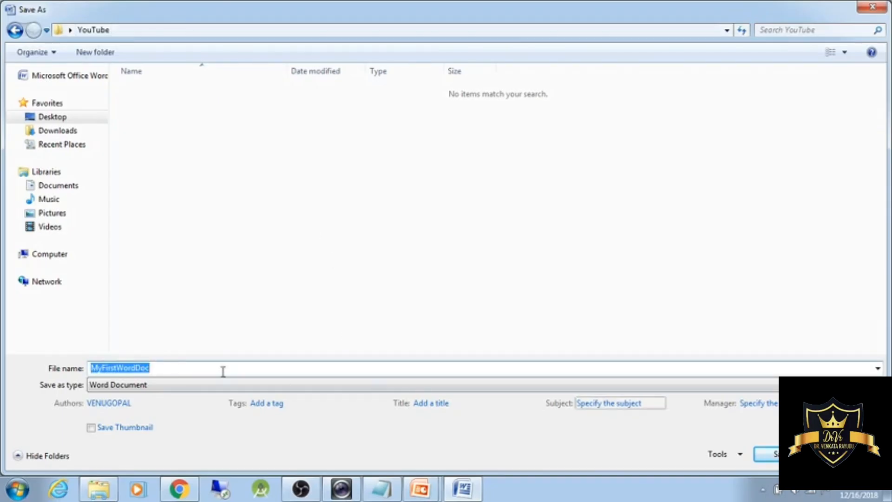
pyautogui.press('Return')
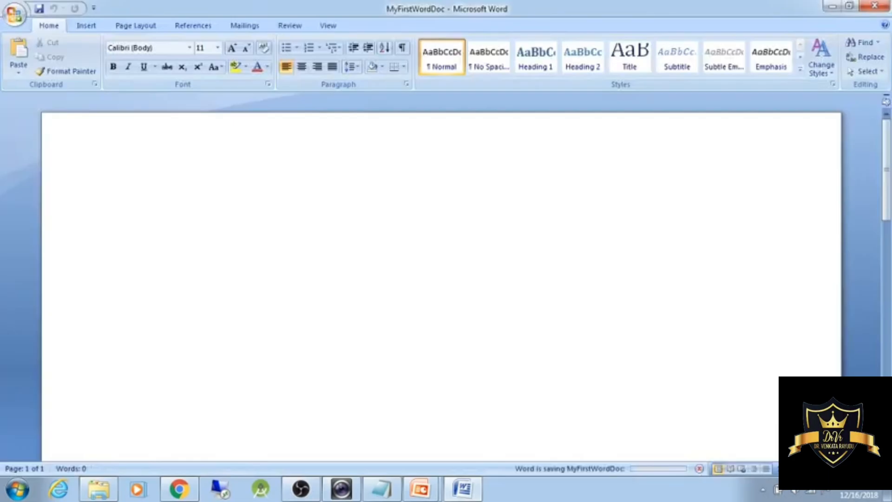
# View the Example-1 title slide in the PowerPoint slide show and return to the MyFirstWordDoc document in Word.
pyautogui.doubleClick(413, 9)
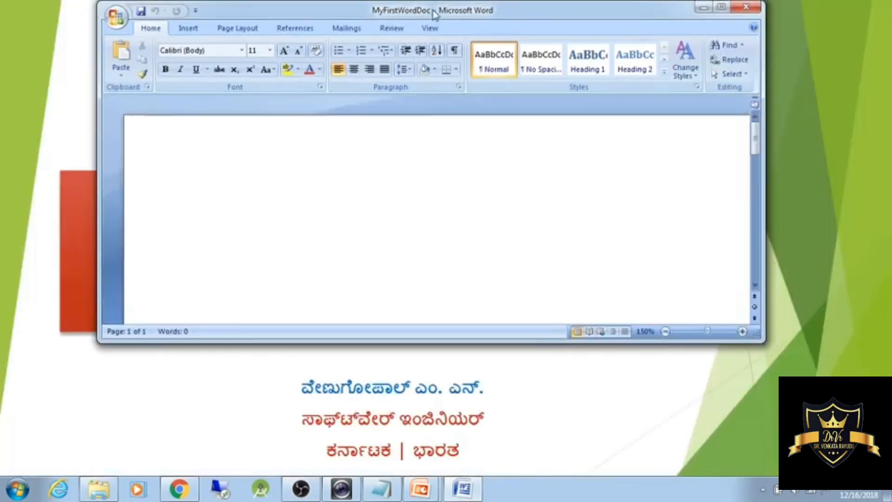
pyautogui.doubleClick(687, 15)
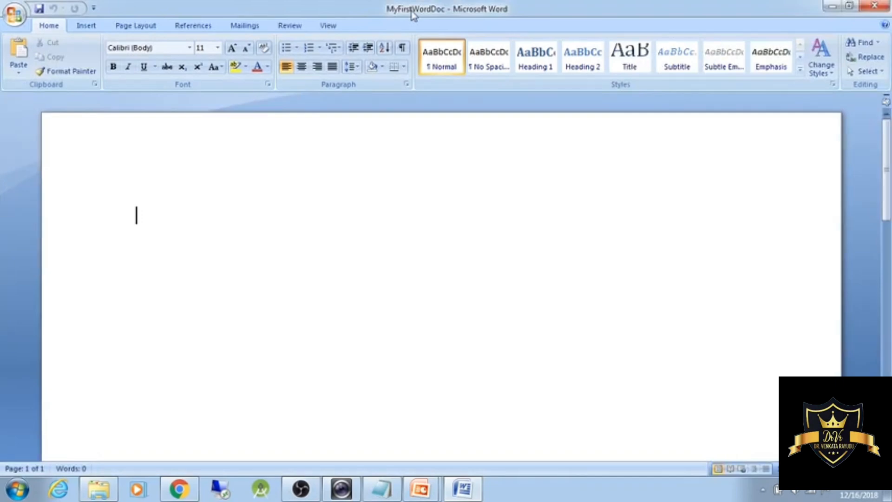
pyautogui.click(420, 488)
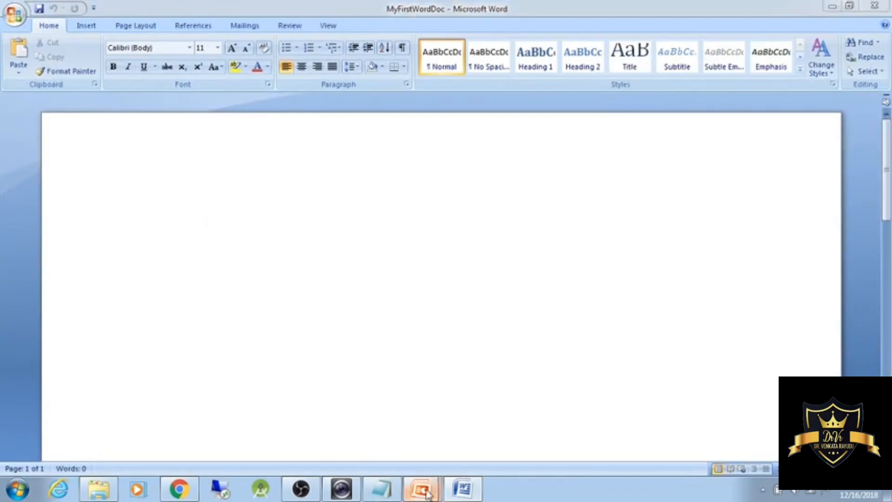
pyautogui.click(490, 425)
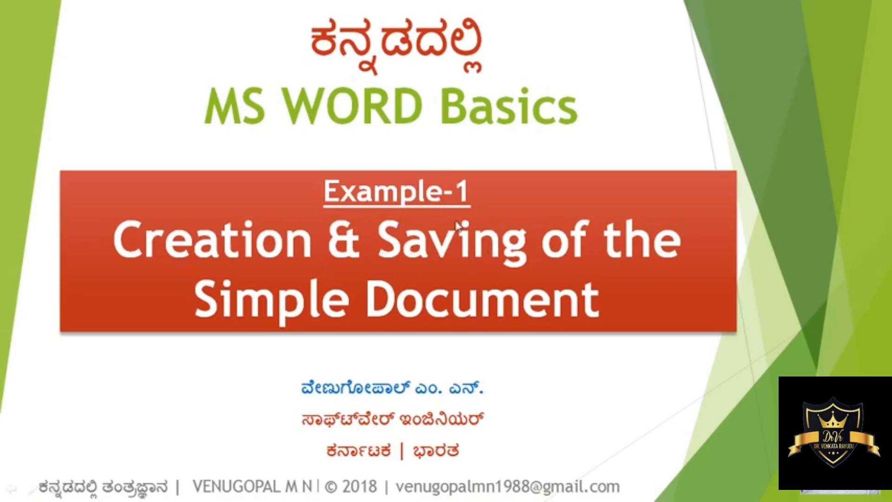
pyautogui.press('super+d')
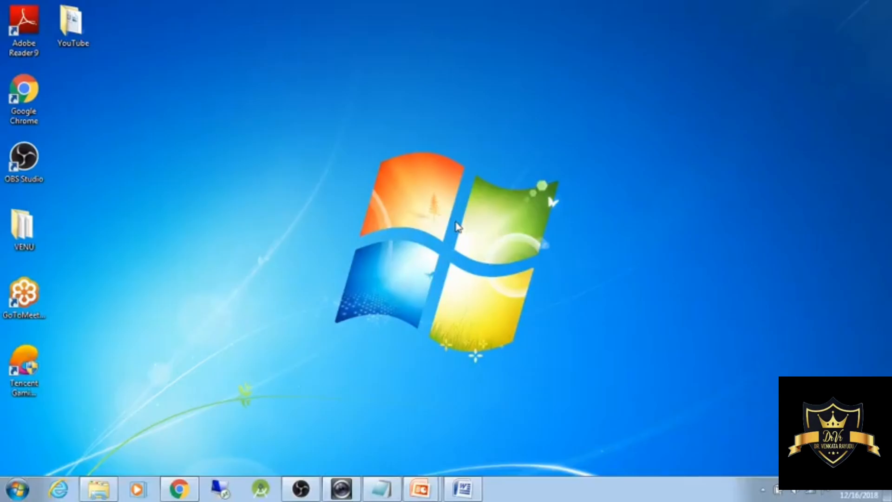
pyautogui.click(471, 489)
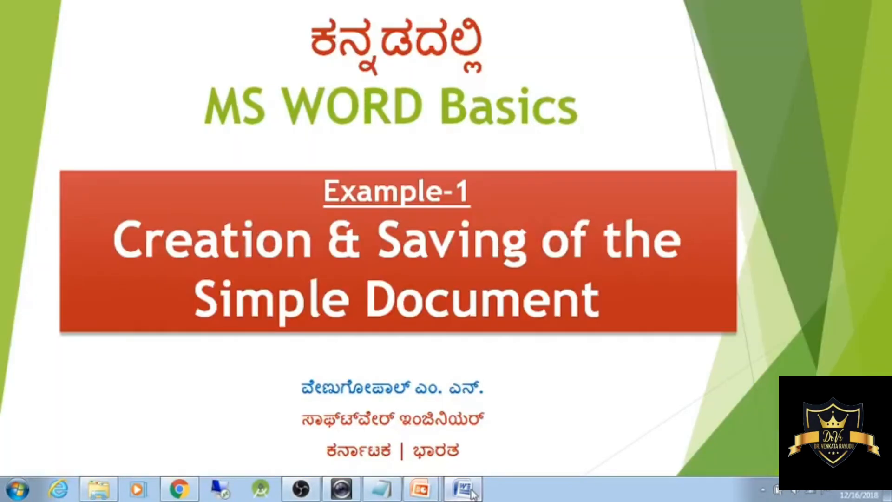
pyautogui.click(471, 490)
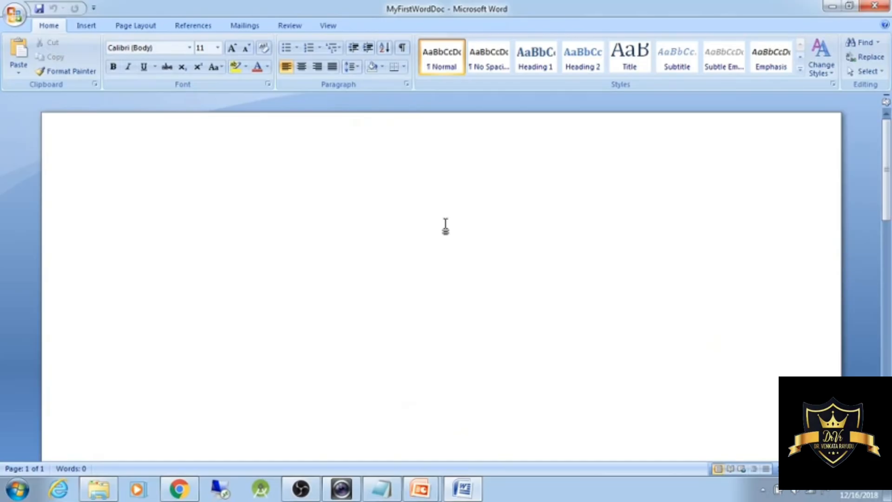
pyautogui.moveTo(420, 488)
pyautogui.click(497, 411)
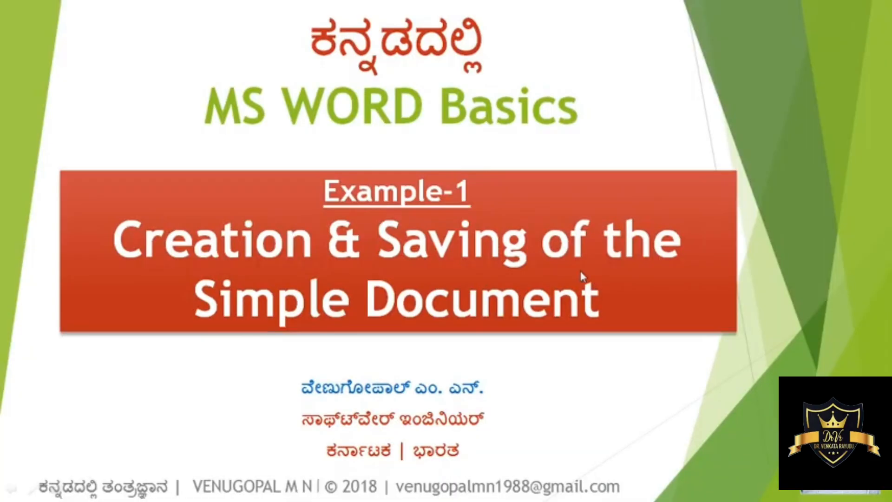
pyautogui.click(581, 271)
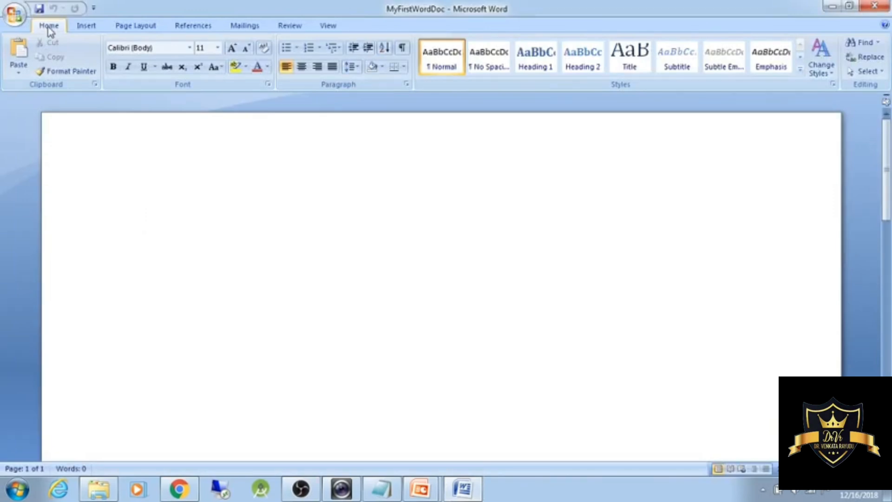
# Look through Word's Insert, References and View command groups.
pyautogui.click(87, 26)
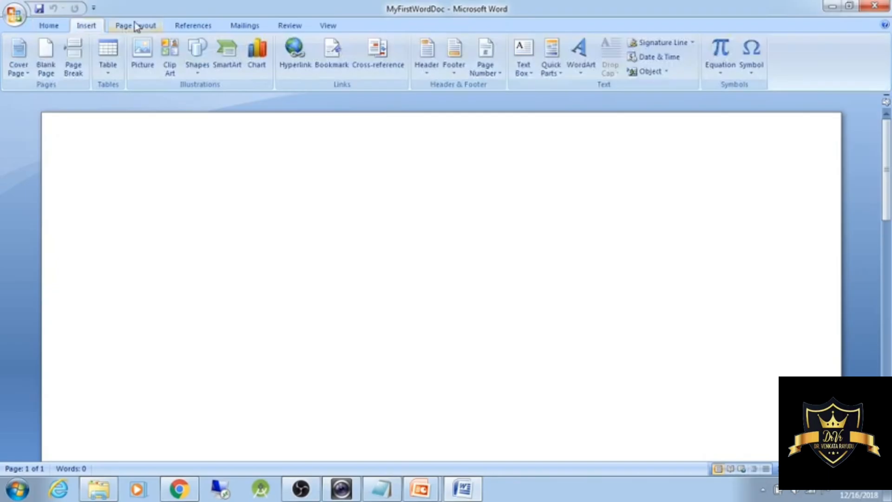
pyautogui.click(189, 26)
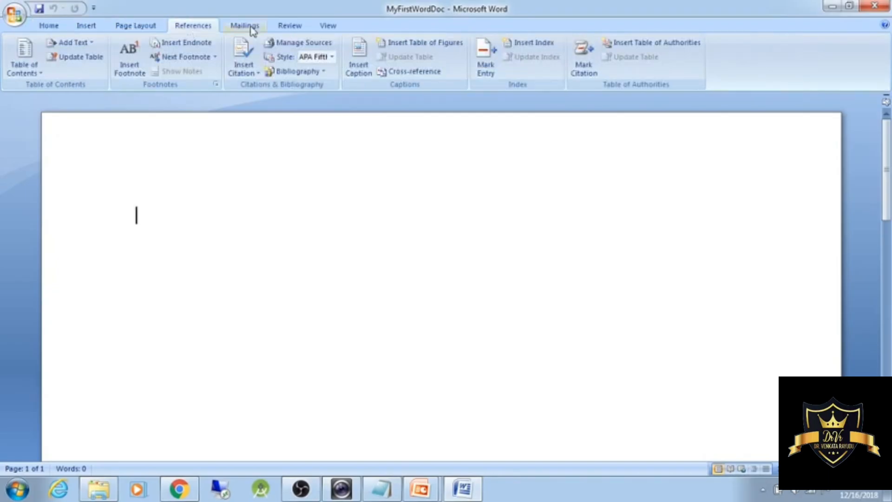
pyautogui.click(328, 27)
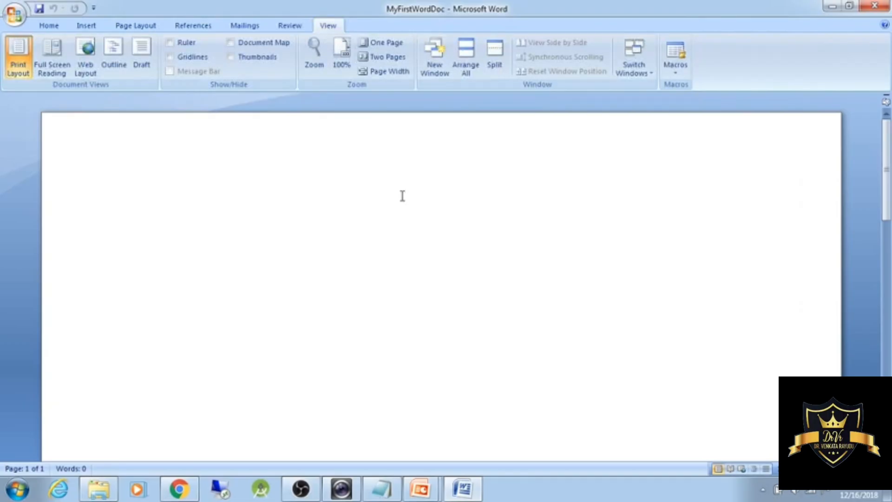
# Look through the list of available fonts without choosing one.
pyautogui.click(50, 27)
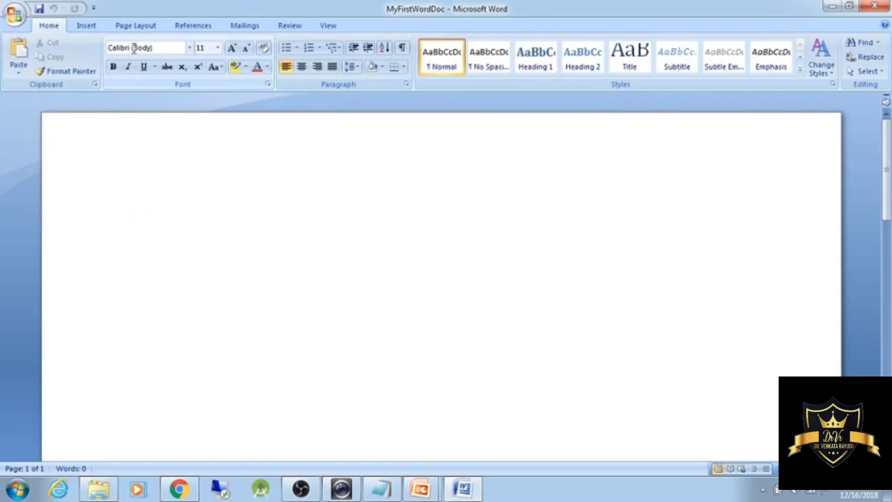
pyautogui.click(188, 50)
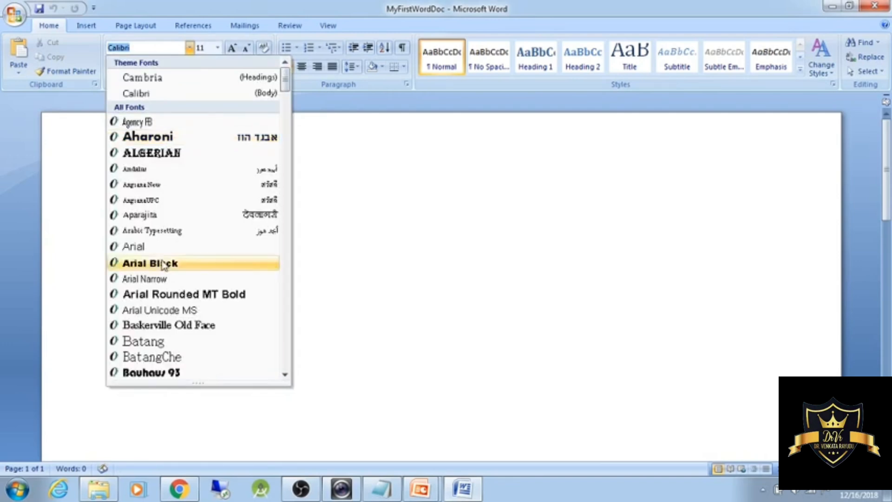
pyautogui.scroll(-1, 290, 125)
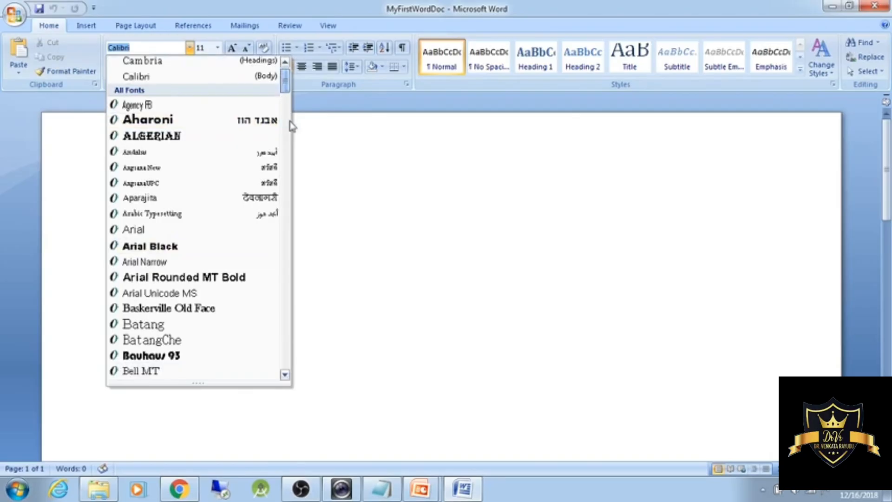
pyautogui.scroll(-15, 213, 180)
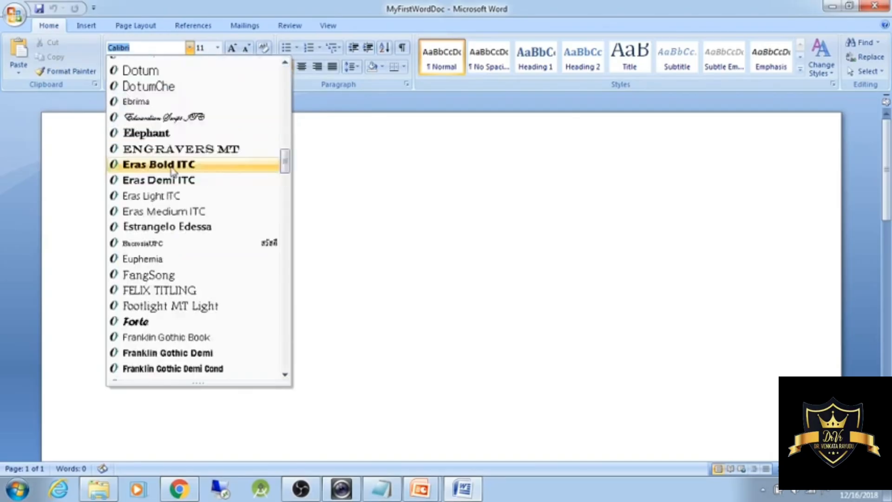
pyautogui.click(303, 185)
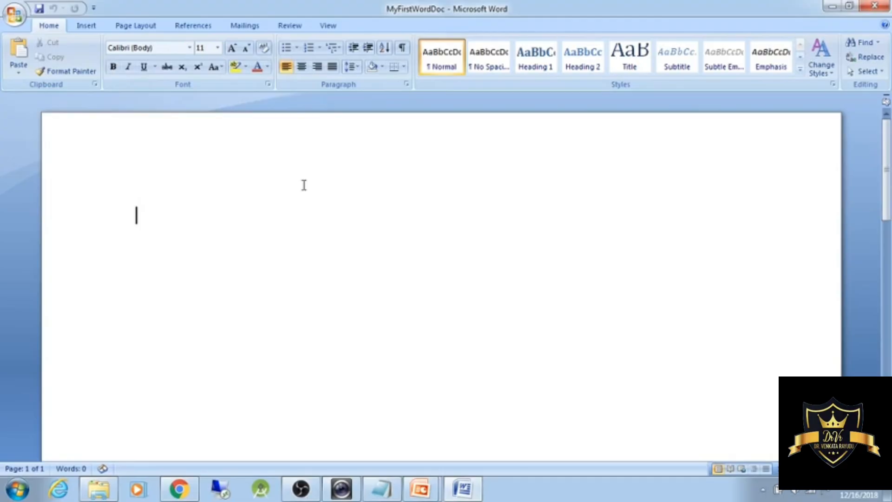
# Enter the lowercase alphabet abcdefghijklmnopqrstuvwxyz as the first line of the document.
pyautogui.write('abcdef')
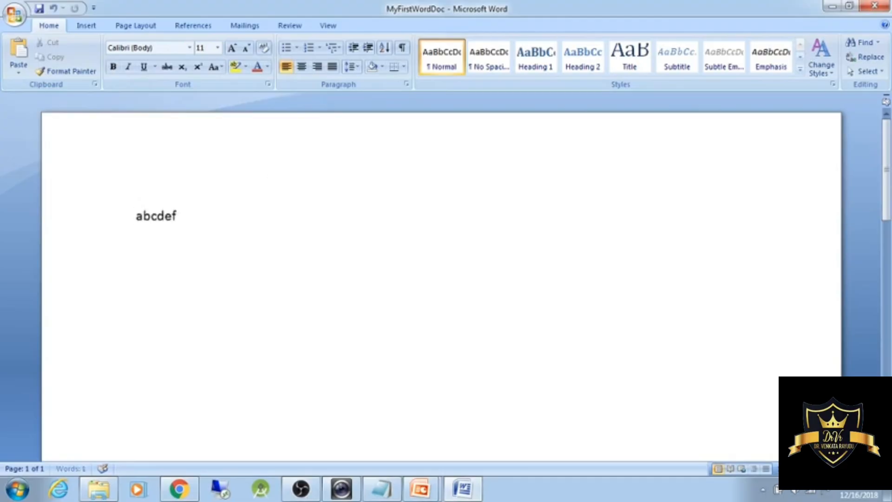
pyautogui.write('ghij')
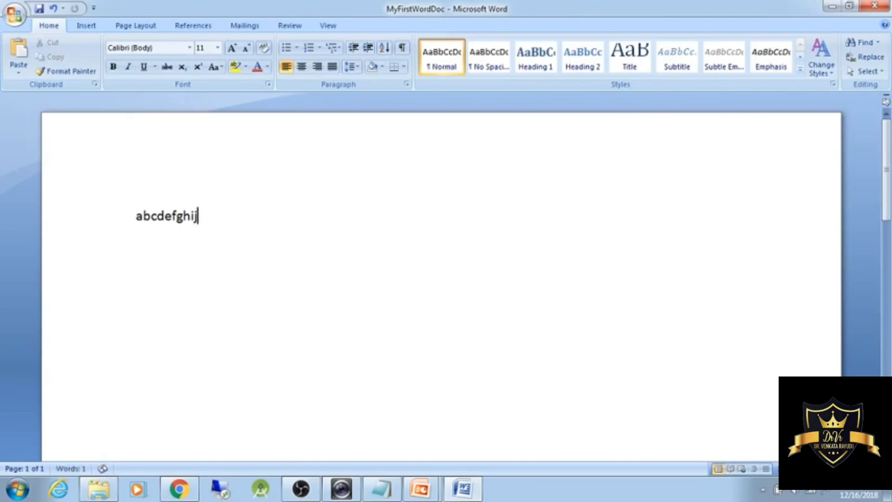
pyautogui.write('klmno')
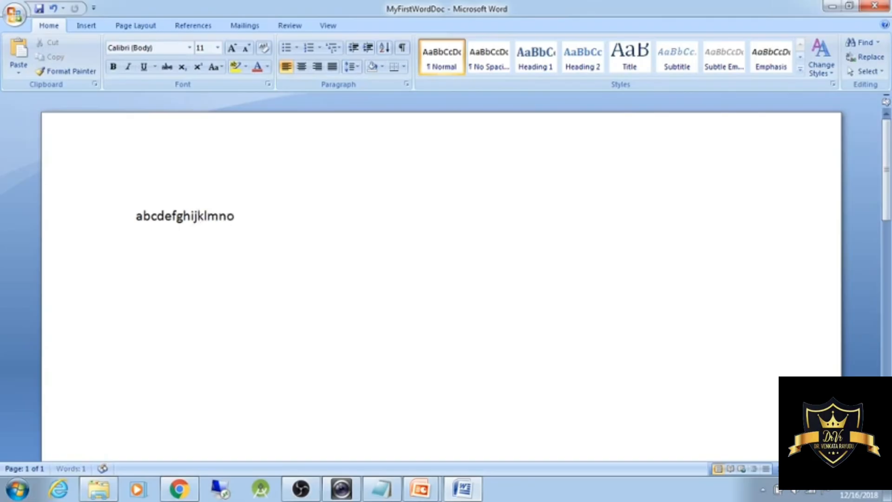
pyautogui.write('pqrstuv')
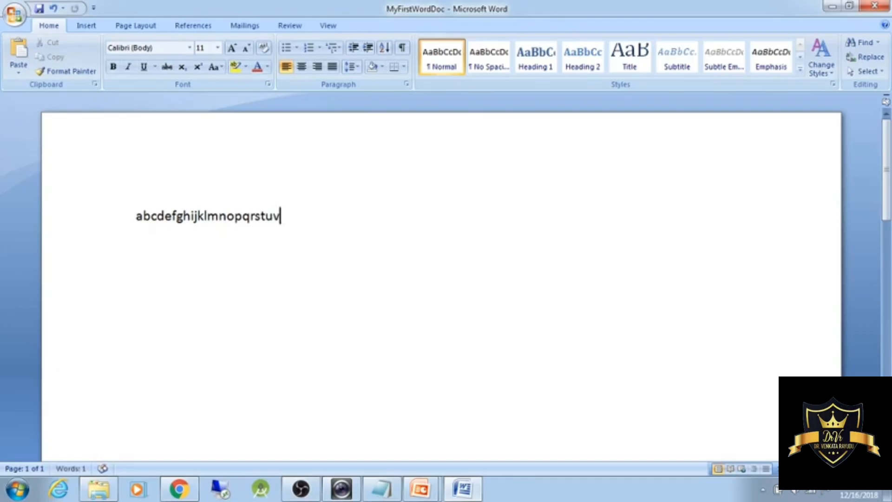
pyautogui.write('wxyz')
# Select the whole alphabet line and set its font size to 20.
pyautogui.tripleClick(219, 207)
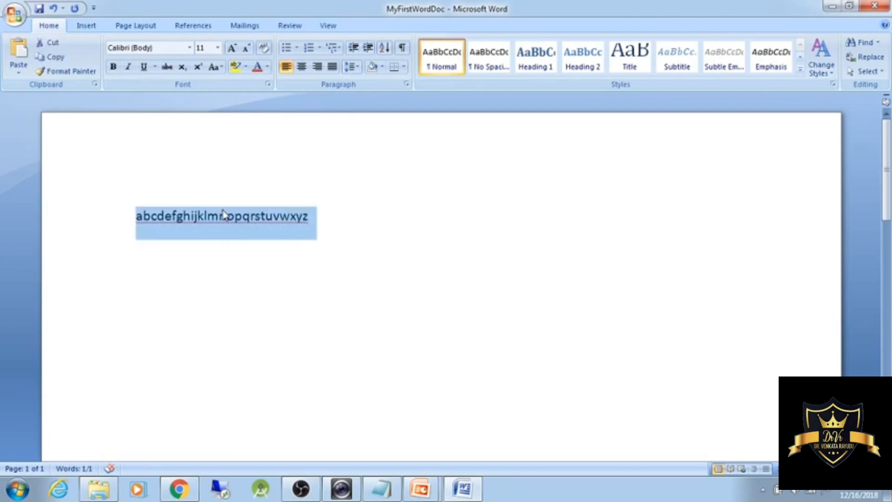
pyautogui.click(321, 235)
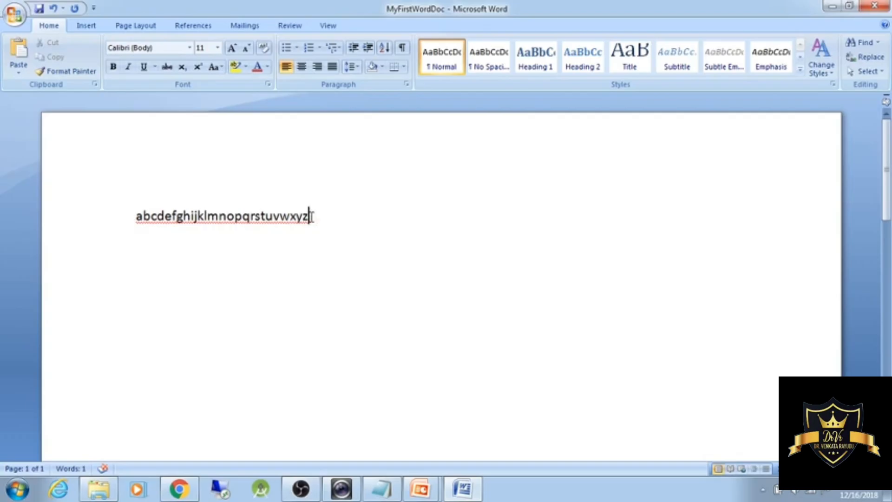
pyautogui.moveTo(311, 216); pyautogui.dragTo(136, 235)
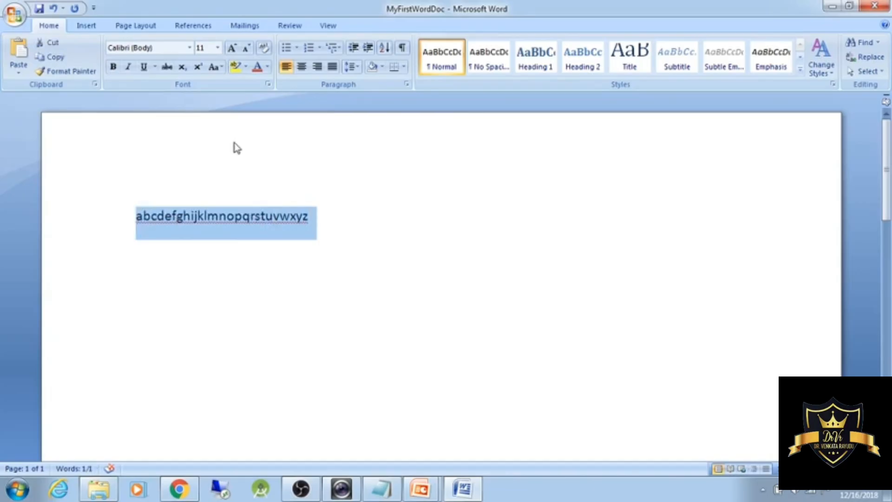
pyautogui.click(200, 47)
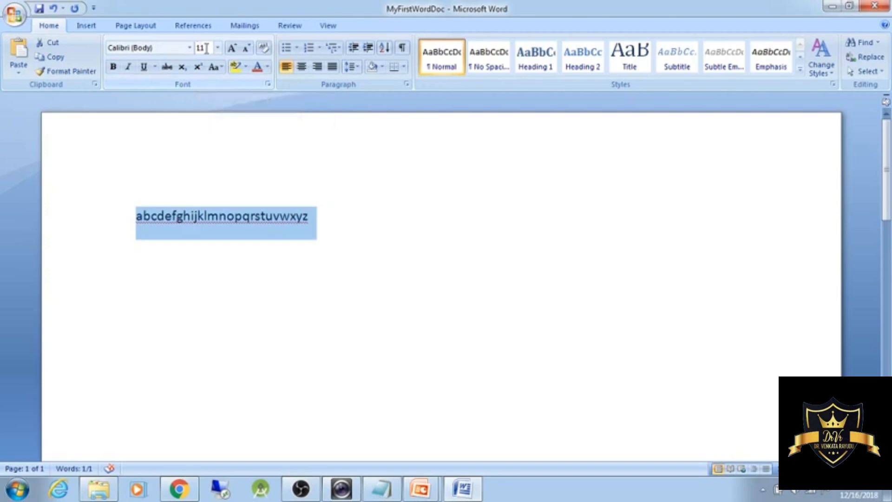
pyautogui.click(206, 48)
pyautogui.click(217, 48)
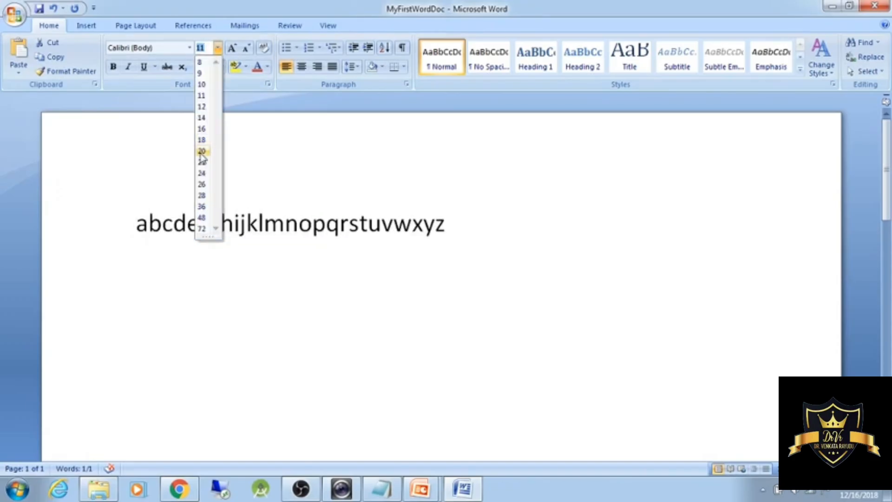
pyautogui.click(201, 151)
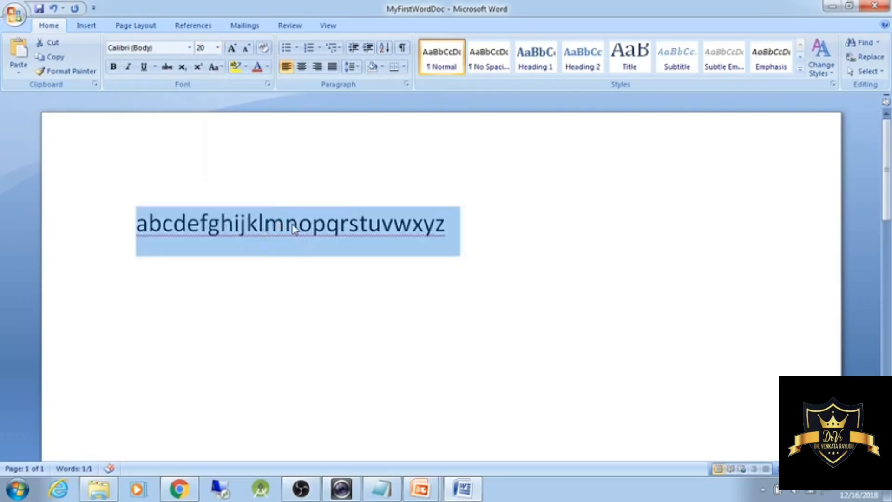
# Try font sizes 26, 48 and 24 on the alphabet line and clear the selection.
pyautogui.click(218, 48)
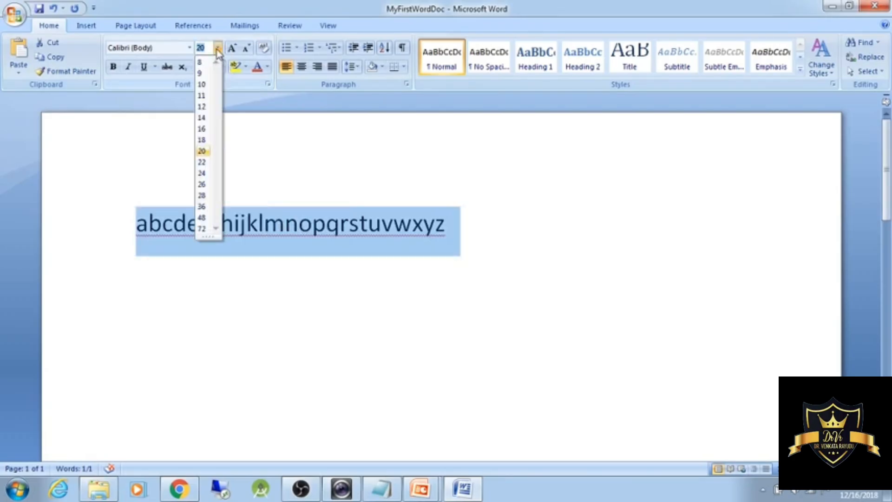
pyautogui.click(201, 185)
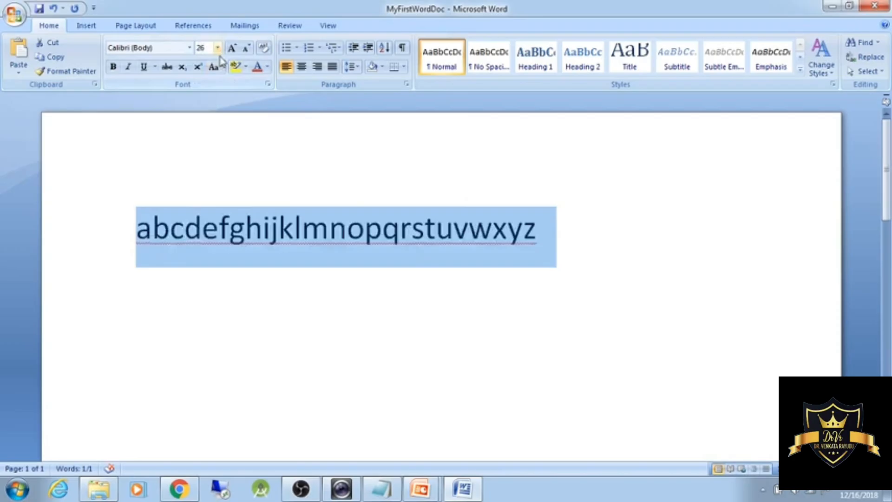
pyautogui.click(218, 48)
pyautogui.click(204, 218)
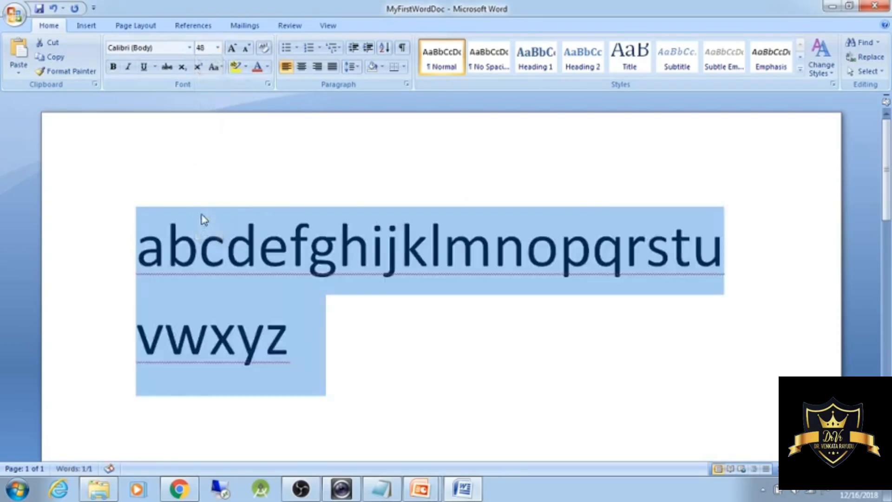
pyautogui.click(217, 48)
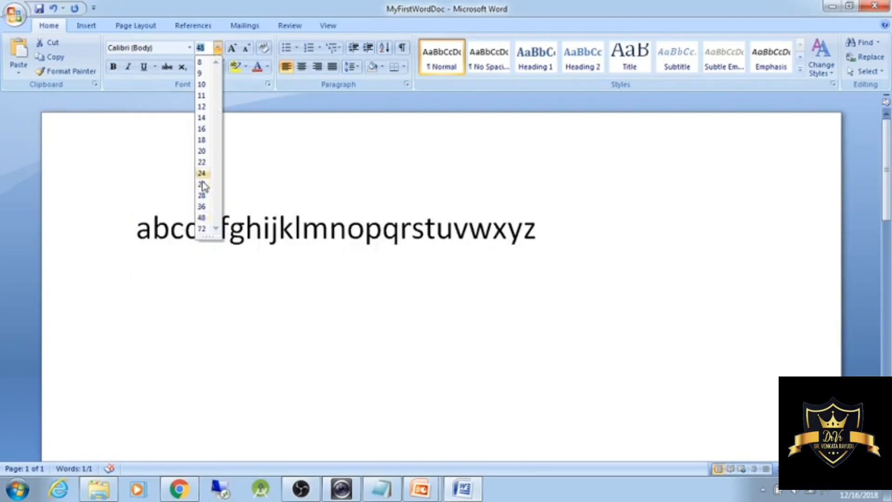
pyautogui.click(202, 173)
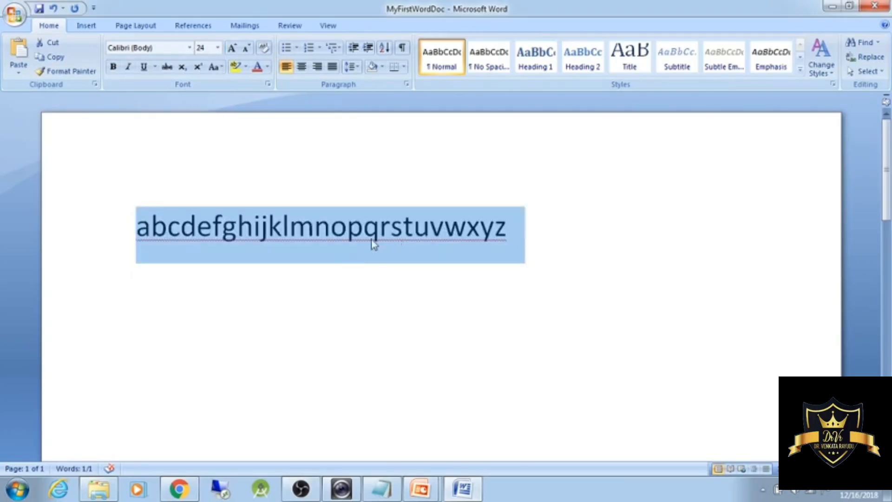
pyautogui.click(506, 233)
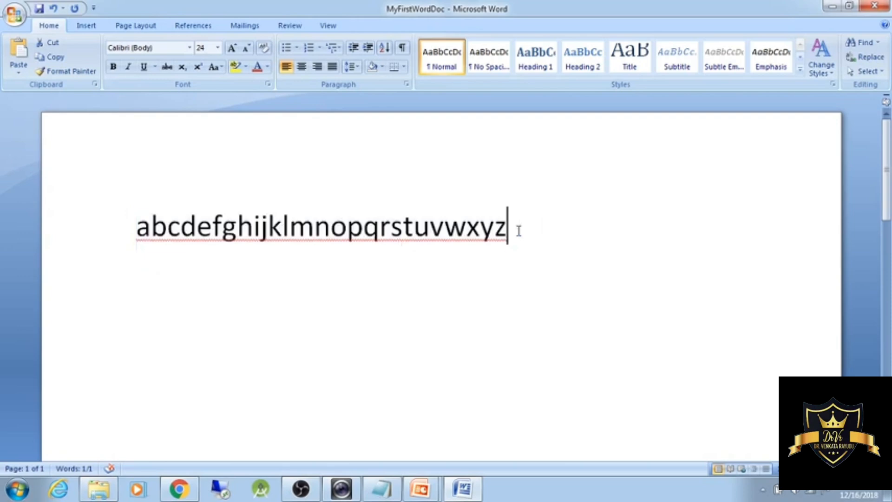
# Select the whole alphabet line again and set its font size to 36.
pyautogui.moveTo(518, 231); pyautogui.dragTo(142, 232)
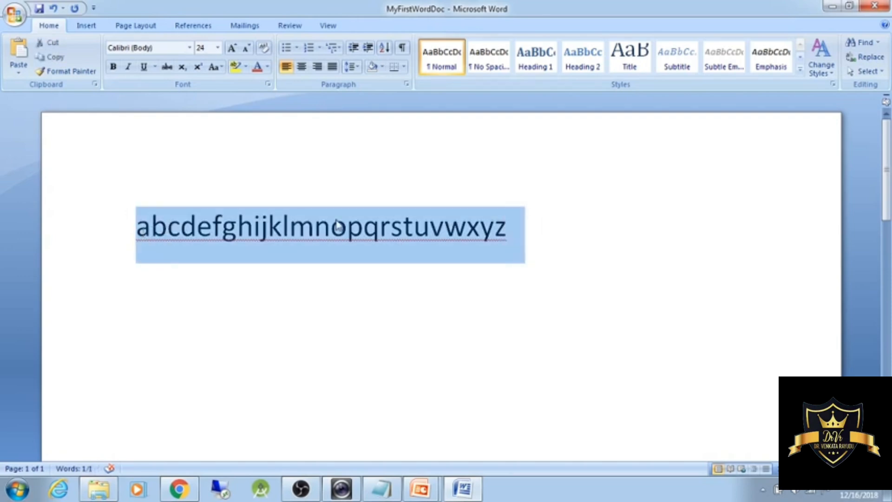
pyautogui.click(217, 48)
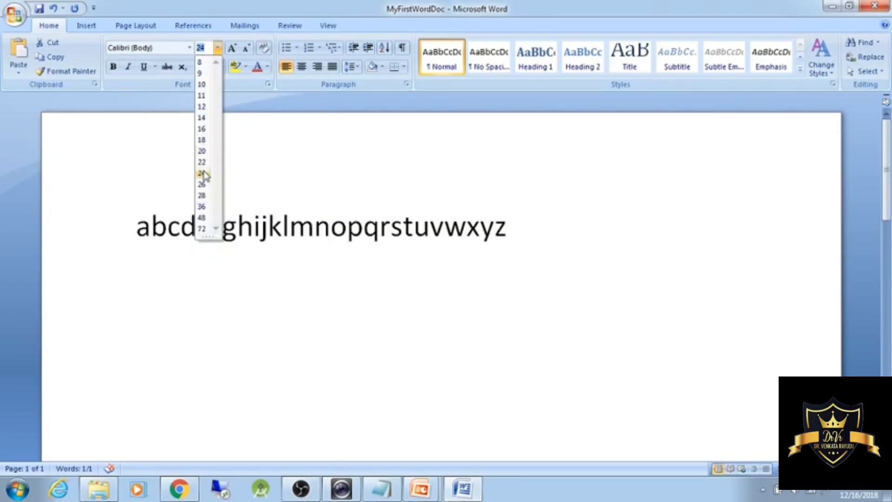
pyautogui.click(205, 207)
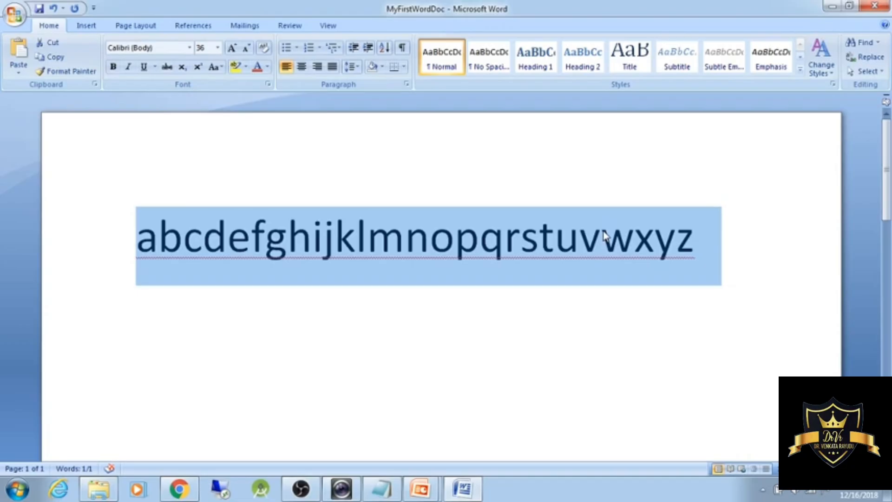
# Try the Arial and Arial Black fonts on the whole alphabet line before setting it to Aparajita.
pyautogui.moveTo(696, 239); pyautogui.dragTo(224, 237)
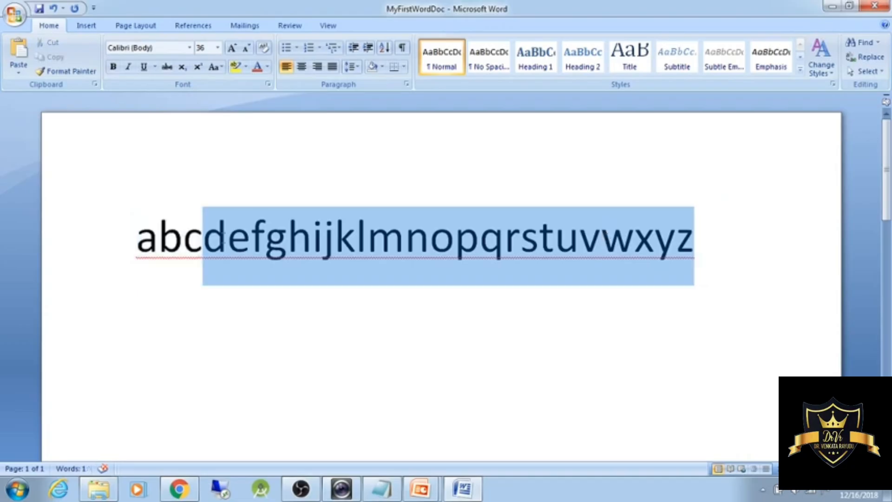
pyautogui.moveTo(136, 239); pyautogui.dragTo(404, 239)
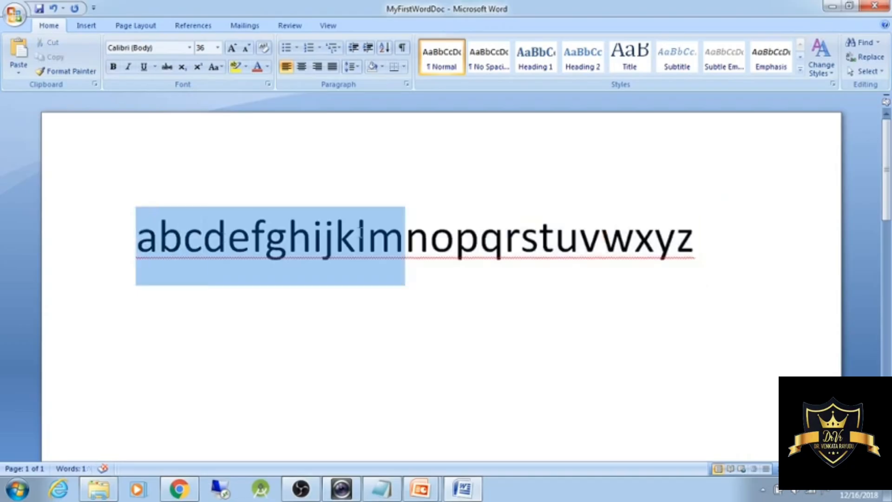
pyautogui.tripleClick(335, 239)
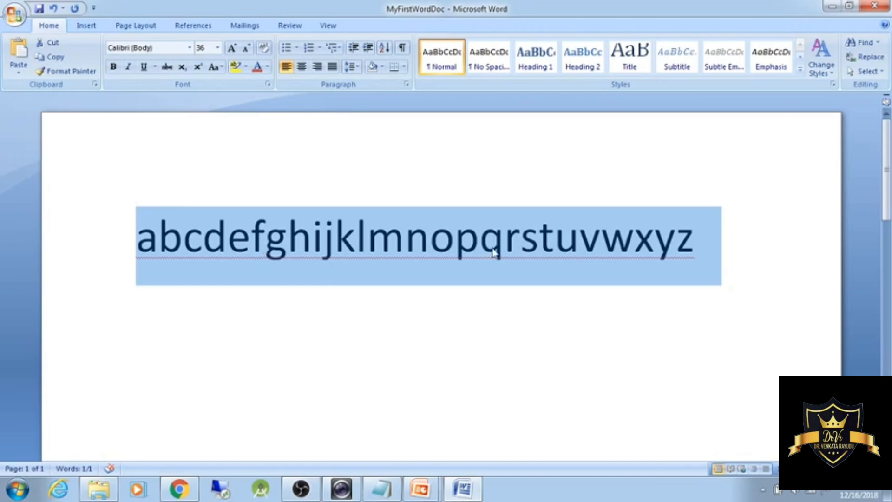
pyautogui.click(190, 48)
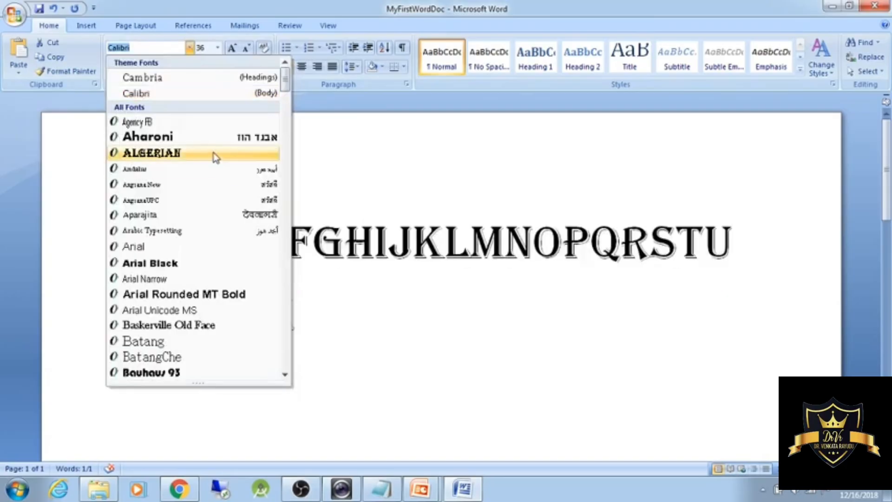
pyautogui.click(199, 249)
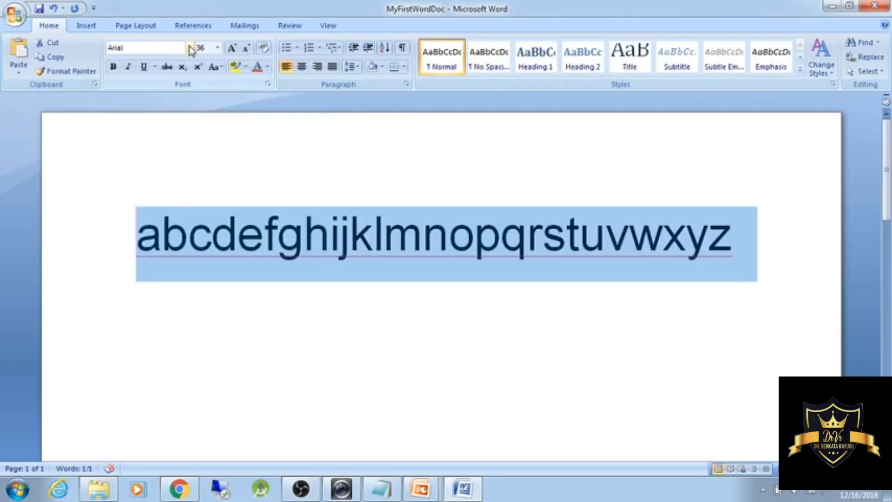
pyautogui.click(190, 48)
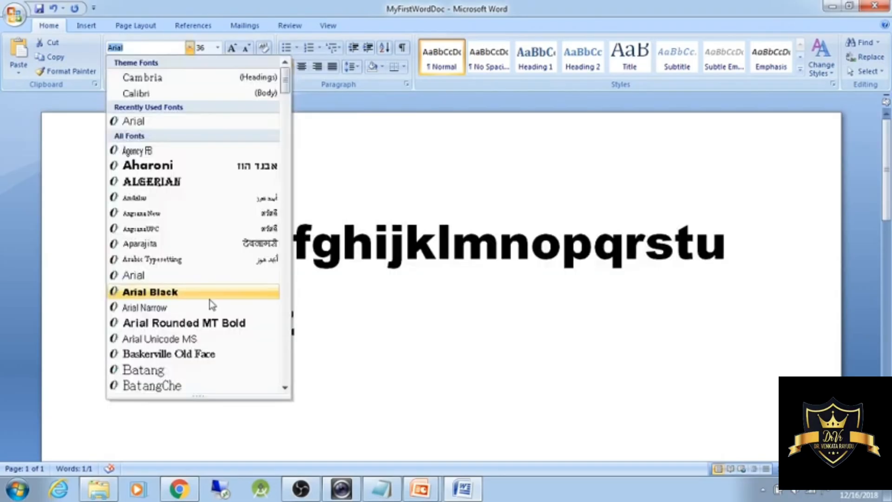
pyautogui.click(209, 292)
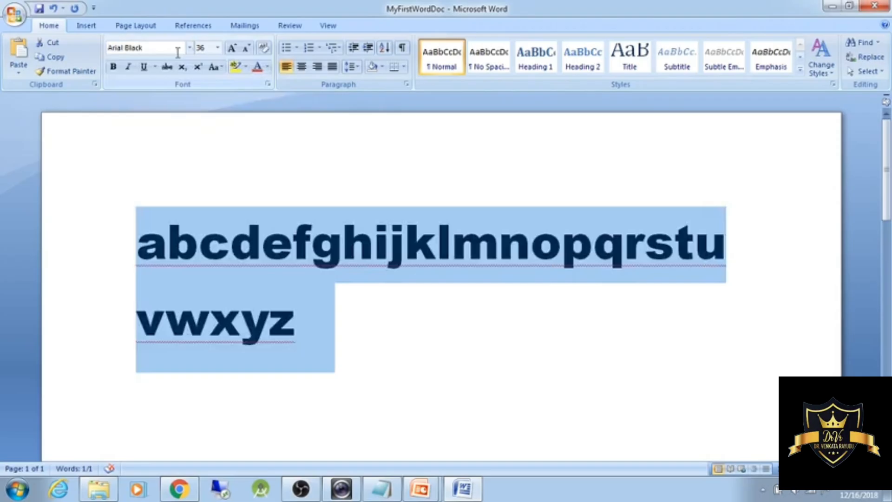
pyautogui.click(190, 47)
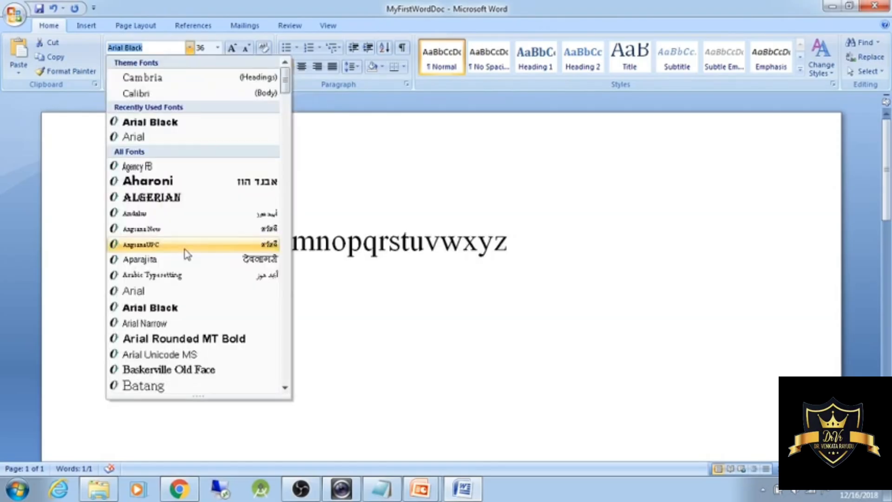
pyautogui.click(187, 257)
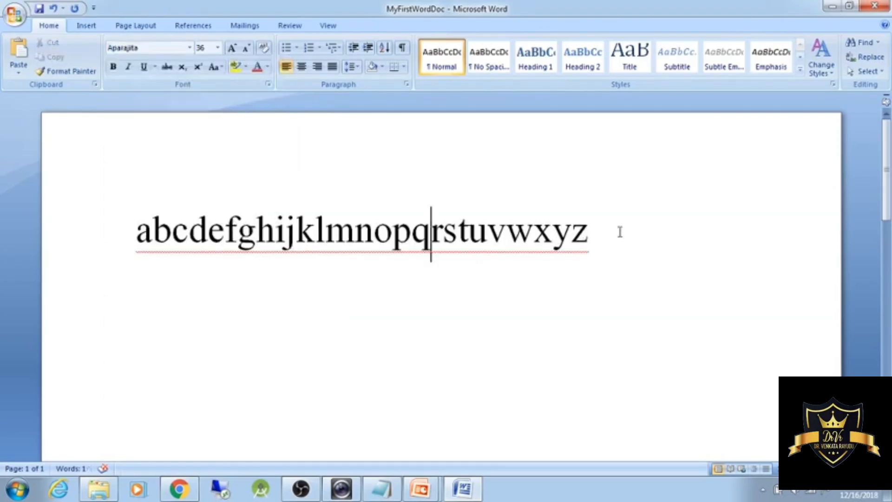
# Paste two copies of the alphabet line on new lines below the original.
pyautogui.press('Left')
pyautogui.press('Left')
pyautogui.press('Left')
pyautogui.press('Left')
pyautogui.press('Left')
pyautogui.press('Left')
pyautogui.press('Left')
pyautogui.press('Left')
pyautogui.press('Left')
pyautogui.press('Left')
pyautogui.press('Left')
pyautogui.press('Left')
pyautogui.press('Left')
pyautogui.press('Left')
pyautogui.press('Return')
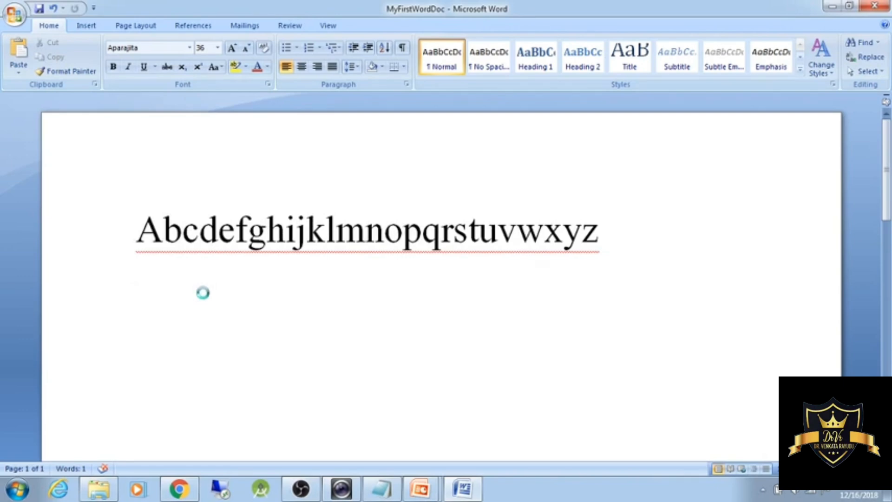
pyautogui.hotkey('ctrl', 'v')
pyautogui.press('Return')
pyautogui.hotkey('ctrl', 'v')
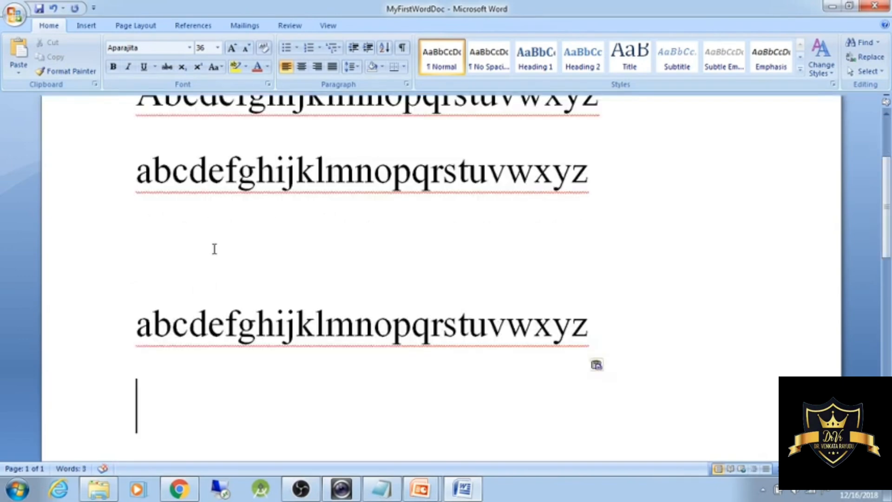
# Paste another copy of the alphabet line on the empty line above the last copy.
pyautogui.click(214, 248)
pyautogui.write('abcdefghijklmnopqrstuvwxyz')
pyautogui.press('Return')
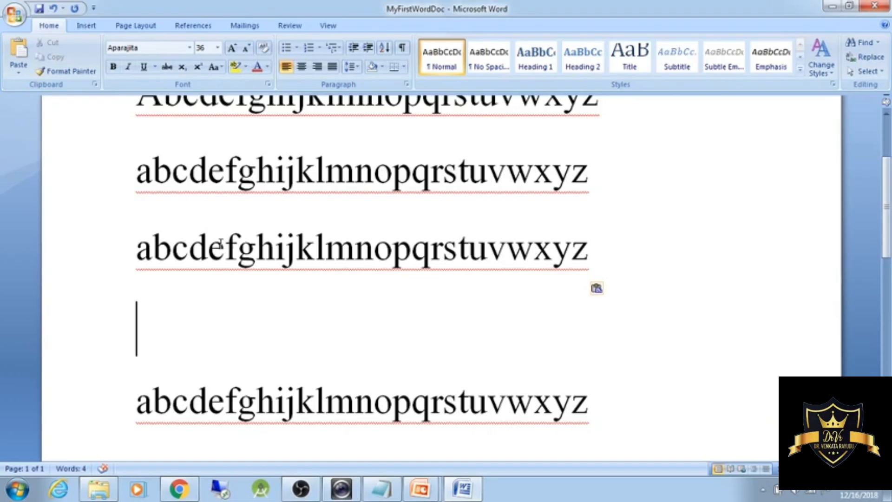
# Set the font of the second alphabet line to Andalus.
pyautogui.scroll(3, 279, 235)
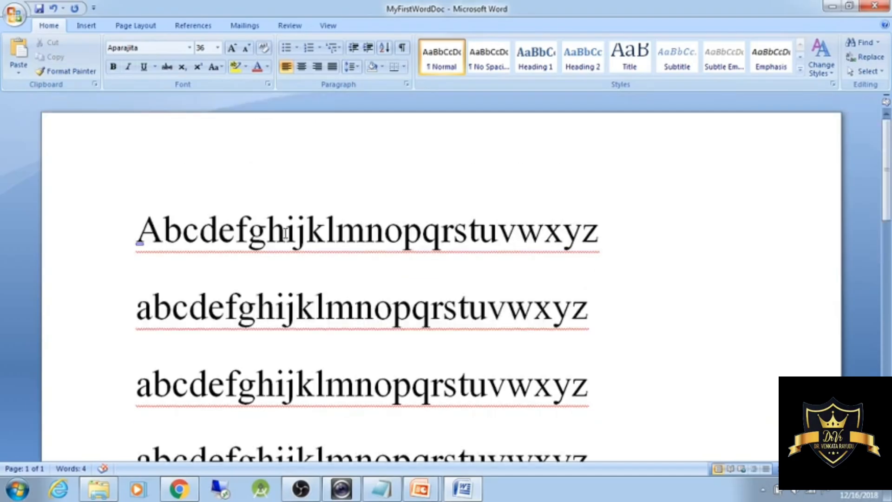
pyautogui.keyDown('ctrl'); pyautogui.scroll(-1, 284, 233); pyautogui.keyUp('ctrl')
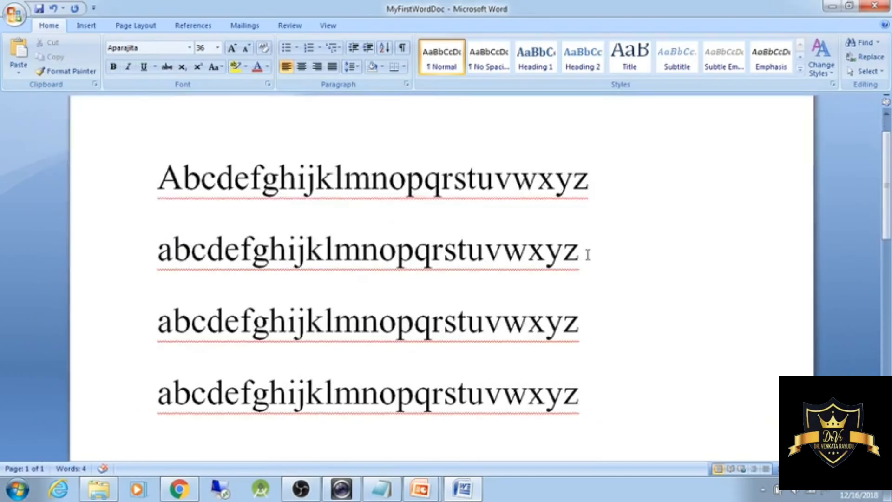
pyautogui.tripleClick(587, 254)
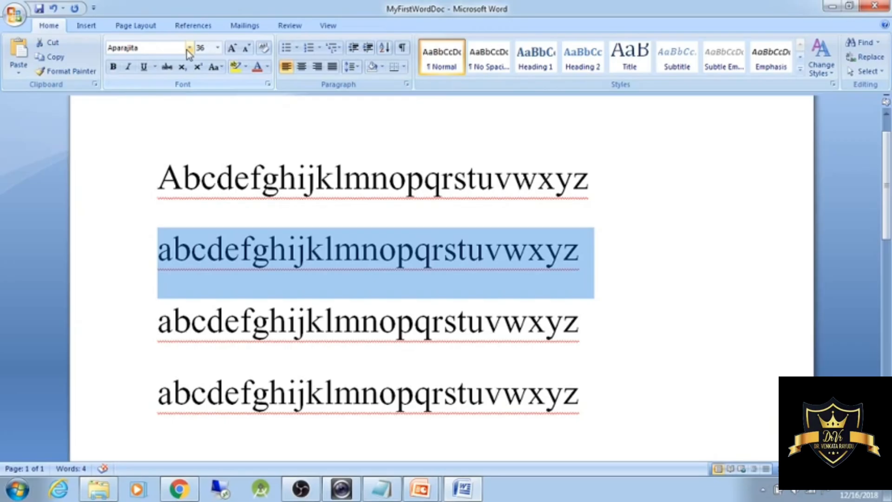
pyautogui.click(189, 48)
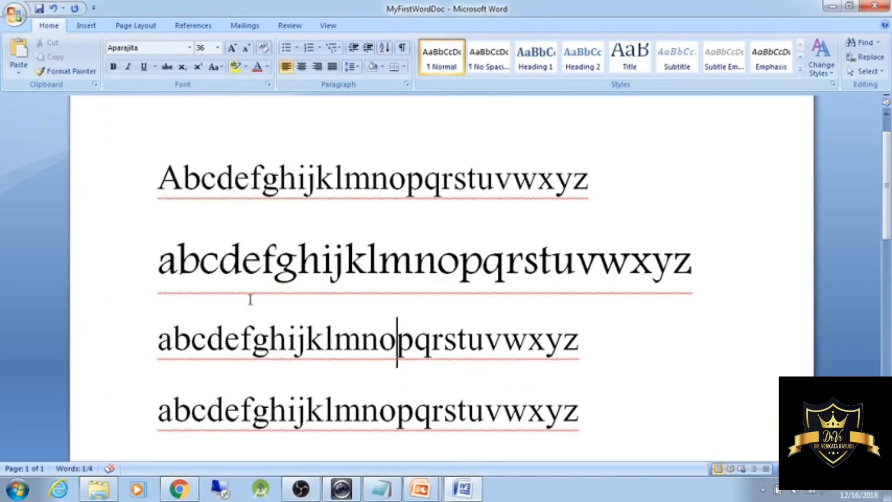
# Try the Arial Black font on the third alphabet line.
pyautogui.tripleClick(149, 360)
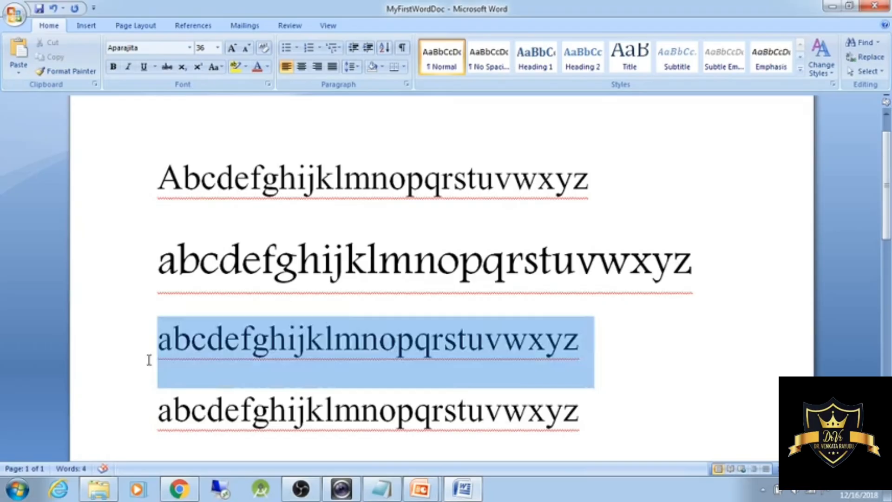
pyautogui.click(189, 48)
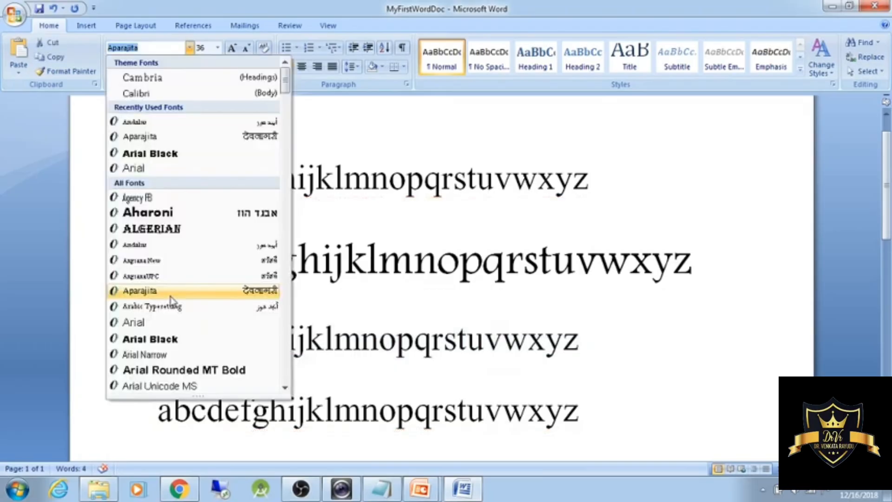
pyautogui.click(150, 339)
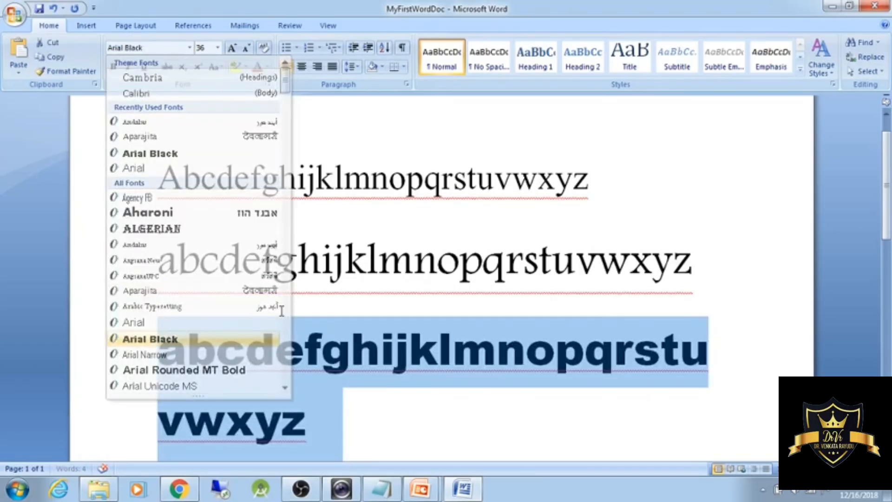
# Set the font of the last alphabet line to Footlight MT Light and clear the selection.
pyautogui.scroll(-3, 218, 325)
pyautogui.tripleClick(154, 334)
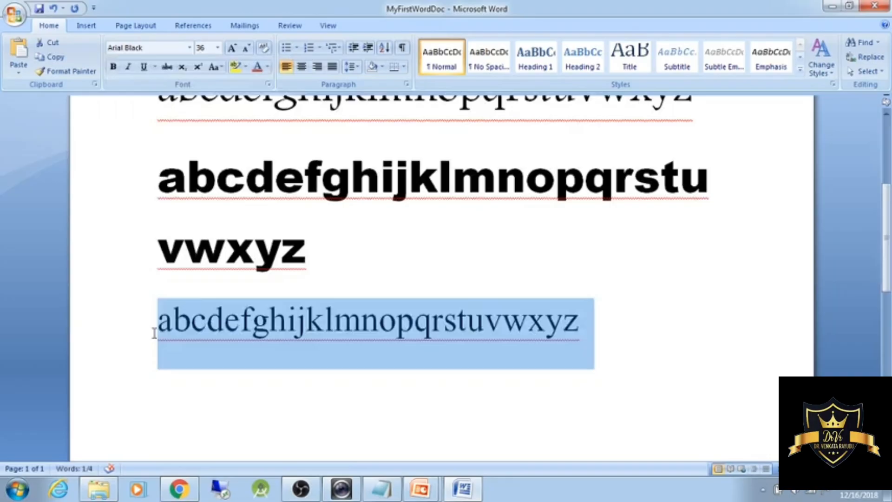
pyautogui.click(189, 48)
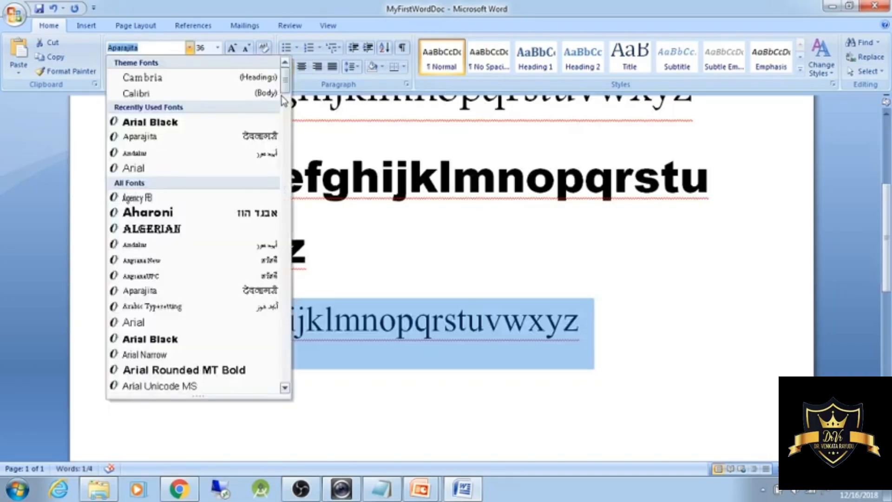
pyautogui.scroll(-15, 212, 171)
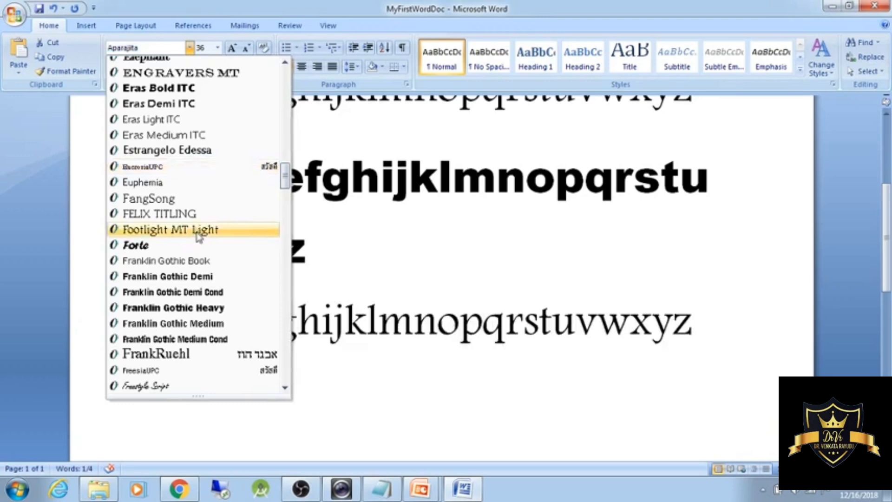
pyautogui.click(385, 266)
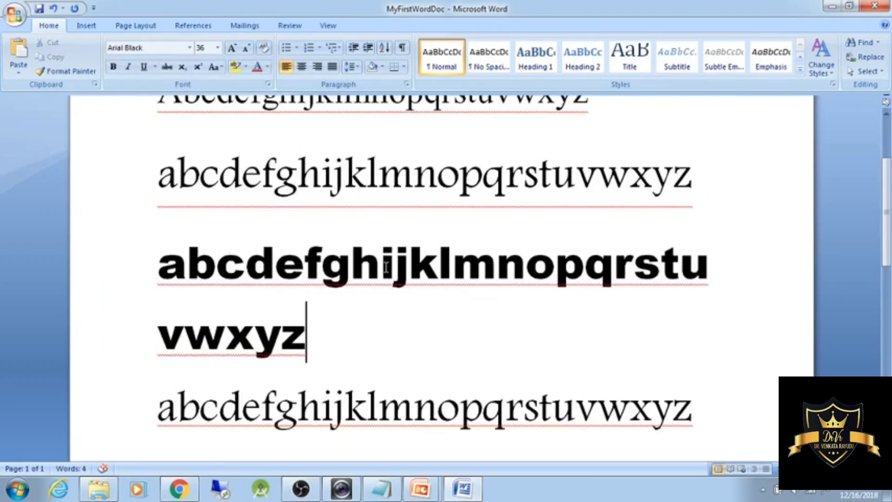
# Select the whole third alphabet line and set its font to AngsanaUPC.
pyautogui.moveTo(305, 330); pyautogui.dragTo(266, 331)
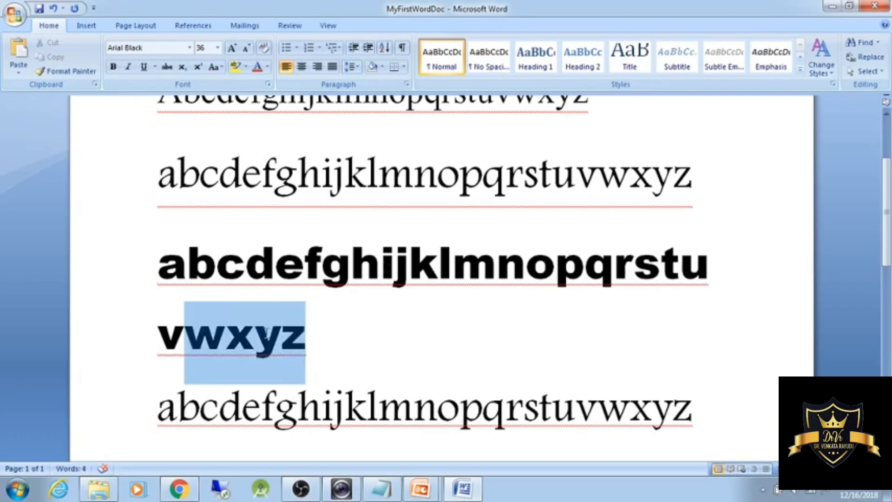
pyautogui.tripleClick(343, 336)
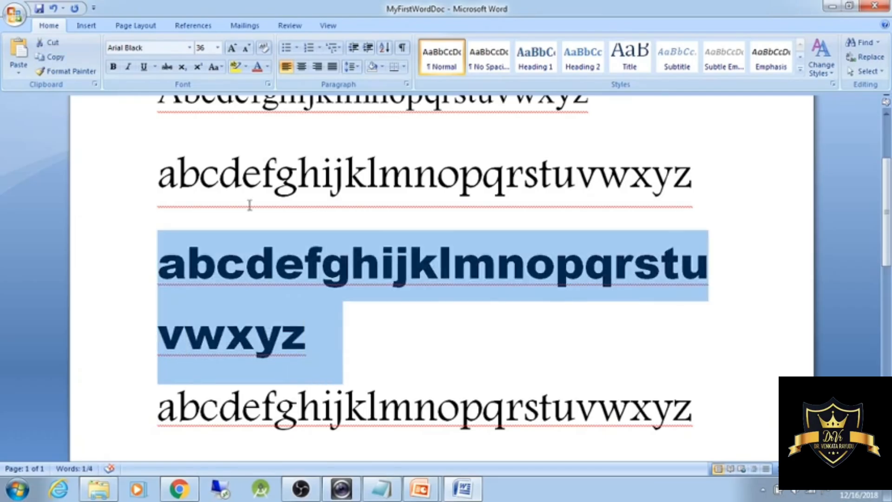
pyautogui.click(189, 48)
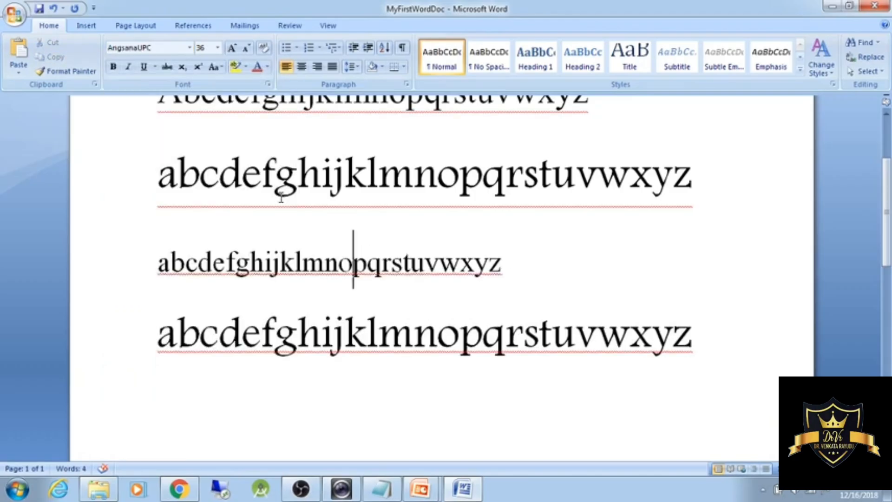
pyautogui.scroll(2, 331, 216)
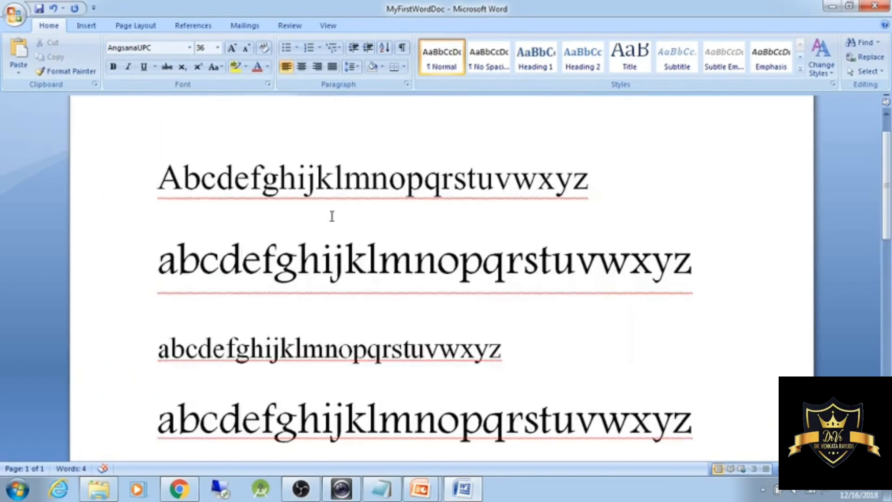
pyautogui.scroll(-1, 332, 216)
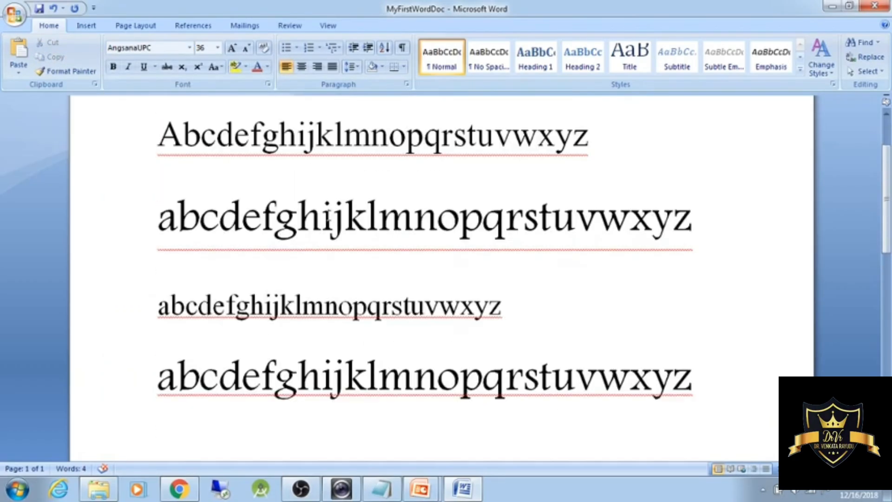
pyautogui.click(393, 152)
pyautogui.moveTo(699, 384); pyautogui.dragTo(131, 199)
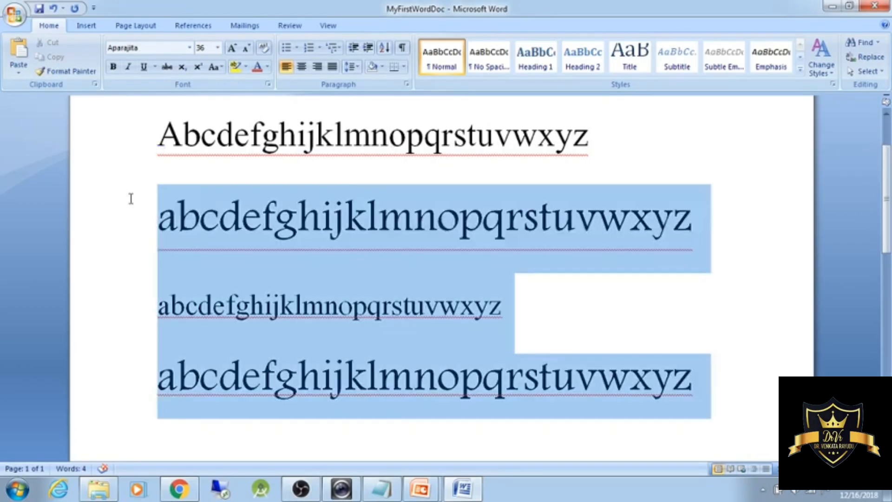
pyautogui.click(262, 137)
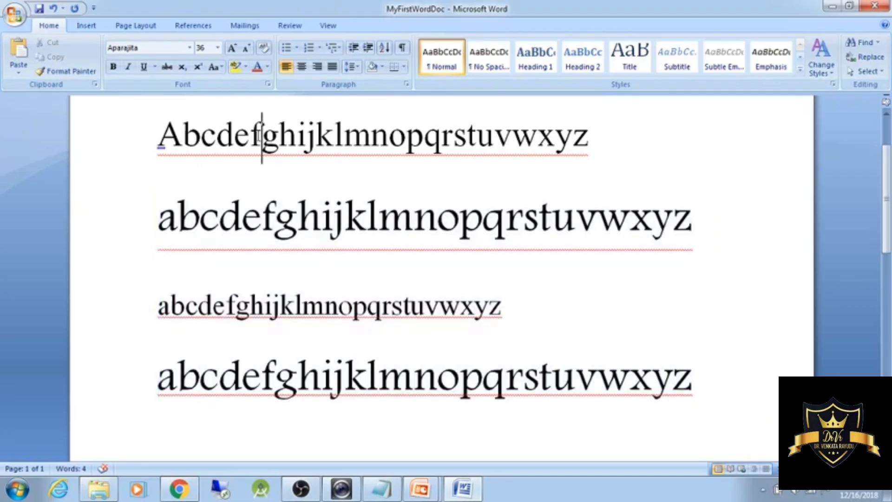
pyautogui.tripleClick(261, 137)
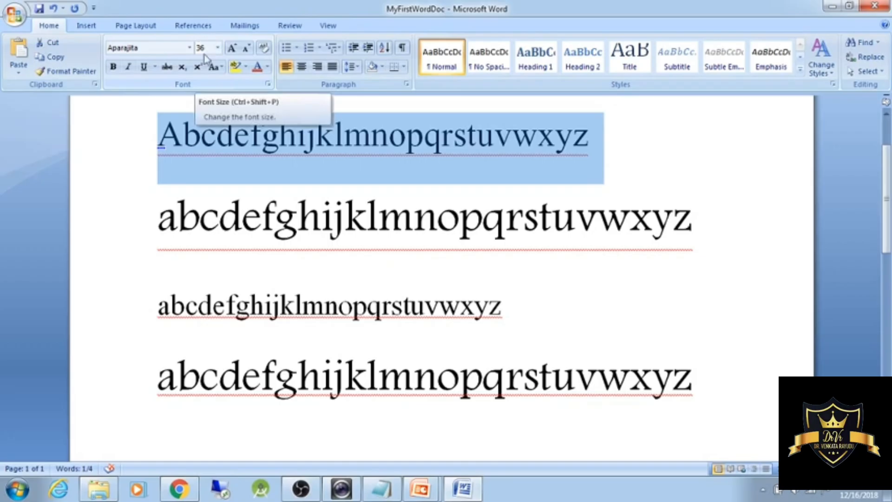
pyautogui.click(317, 138)
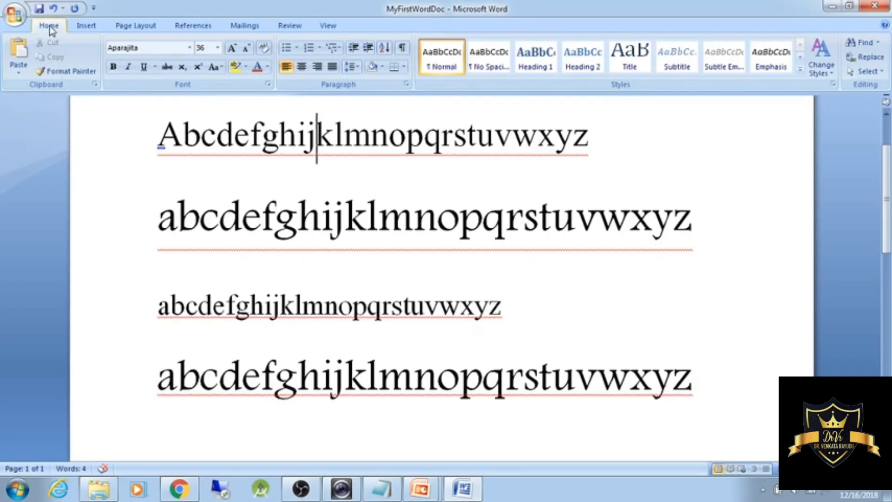
pyautogui.click(335, 168)
pyautogui.tripleClick(322, 175)
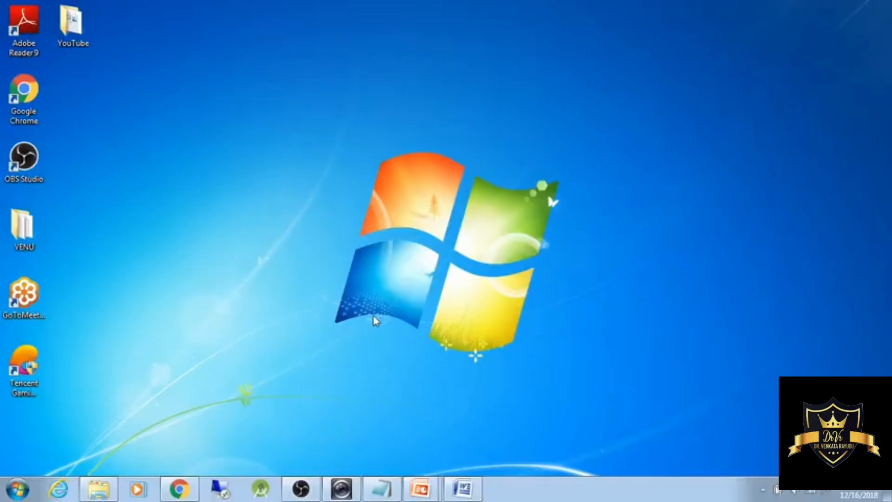
# Switch back to MyFirstWordDoc in Word, then select the first alphabet line and clear the selection.
pyautogui.click(461, 488)
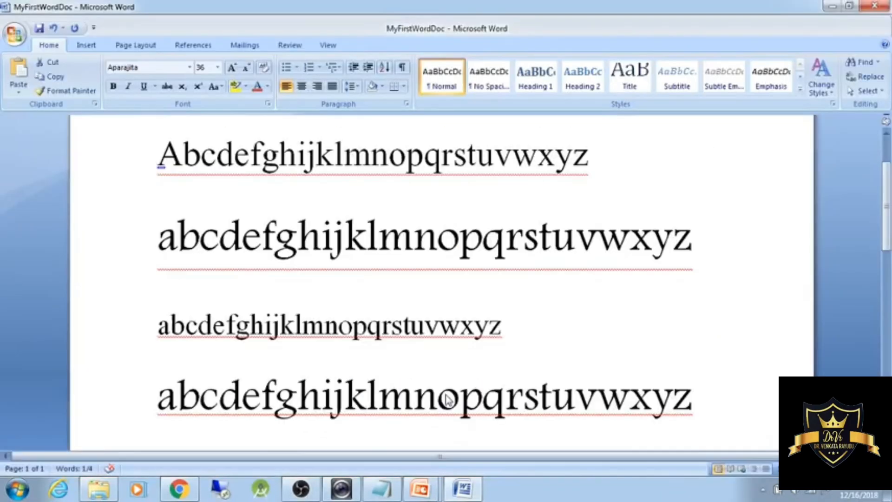
pyautogui.click(460, 234)
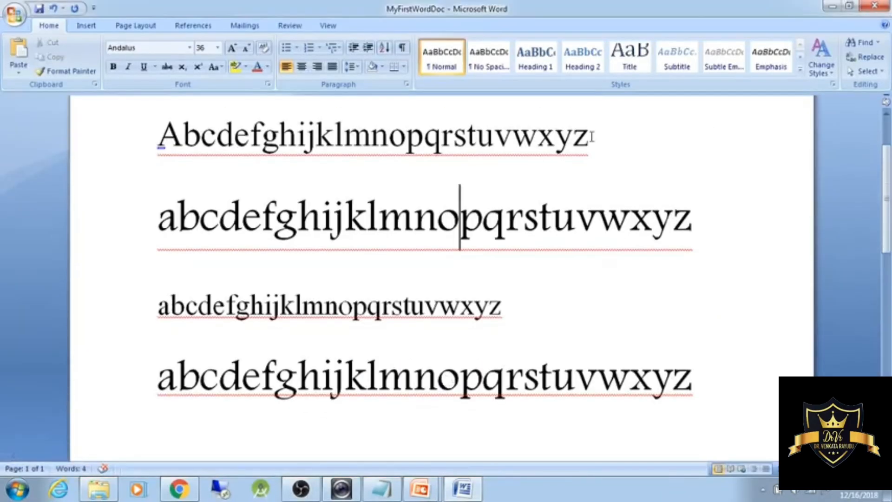
pyautogui.tripleClick(591, 136)
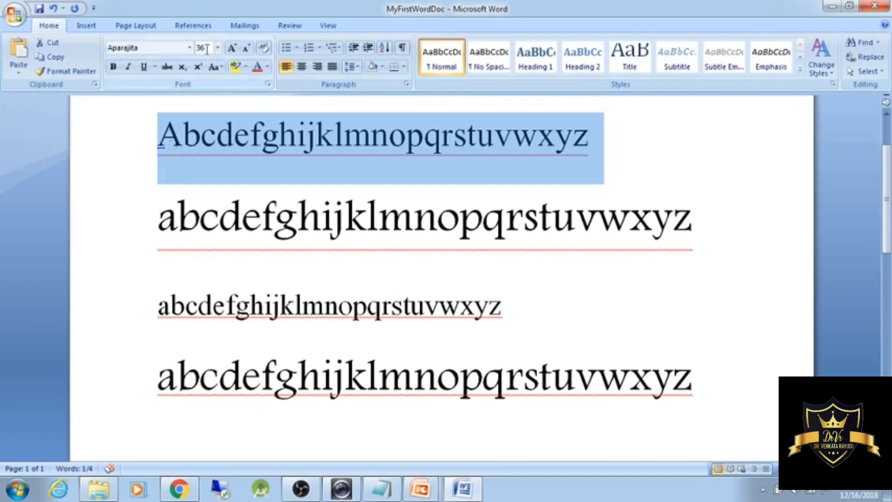
pyautogui.click(252, 173)
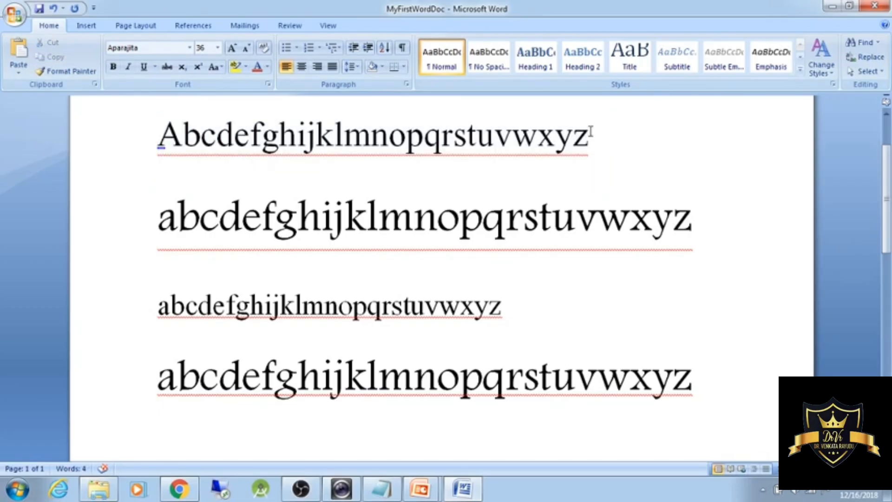
pyautogui.moveTo(590, 134); pyautogui.dragTo(124, 147)
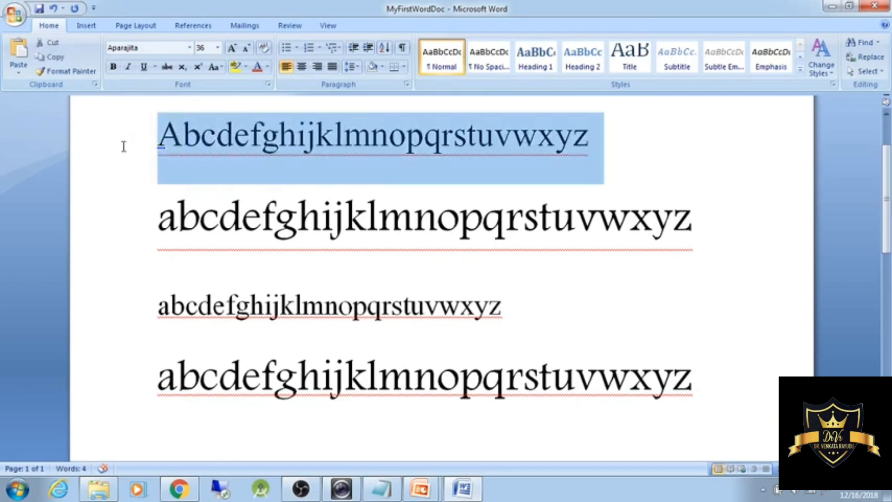
pyautogui.click(267, 67)
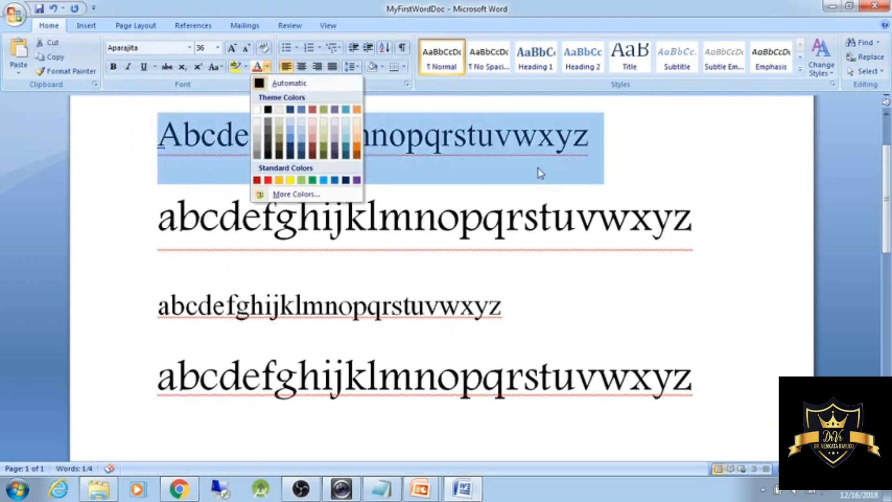
pyautogui.click(424, 185)
pyautogui.click(422, 189)
# Select the whole first alphabet line, set its font color to the standard red and clear the selection.
pyautogui.moveTo(589, 139); pyautogui.dragTo(233, 139)
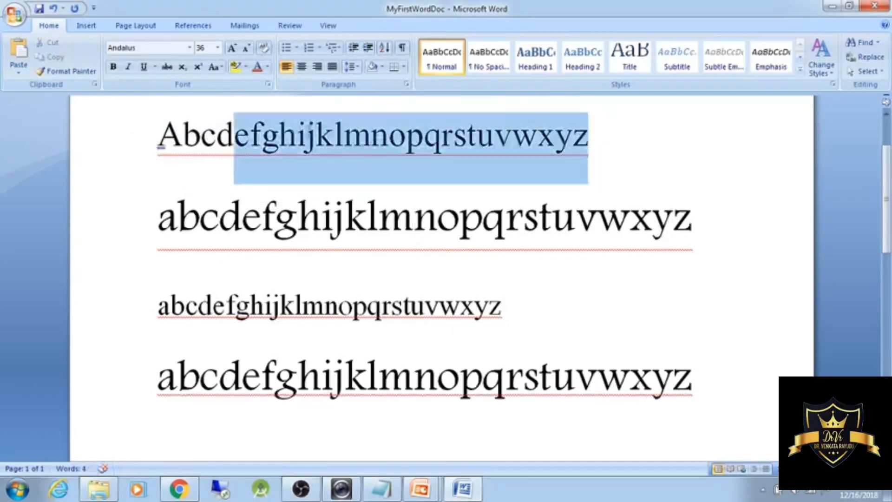
pyautogui.tripleClick(260, 167)
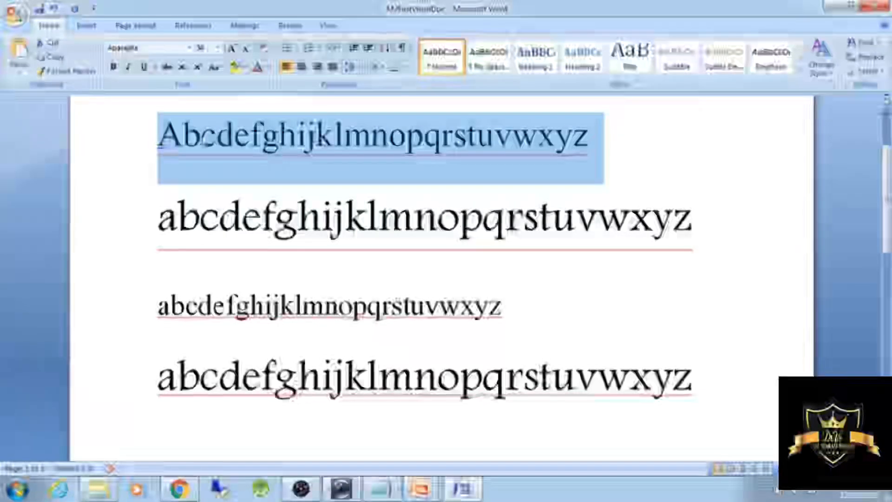
pyautogui.click(265, 68)
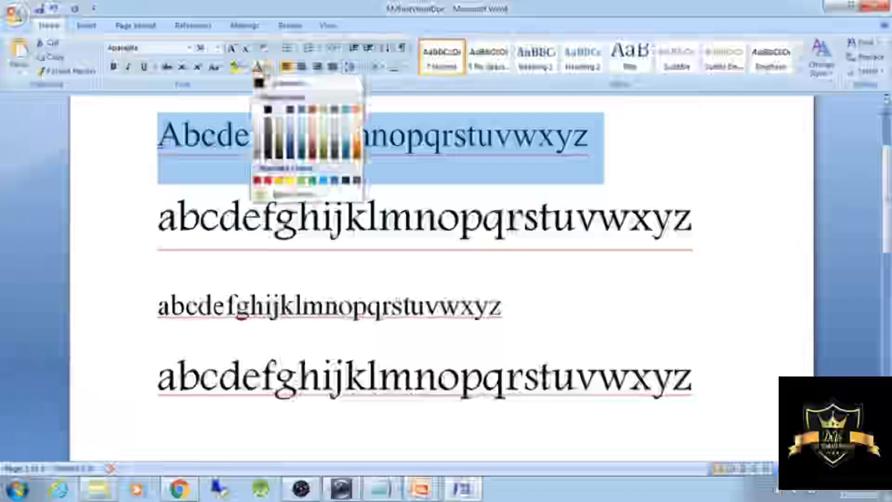
pyautogui.click(266, 68)
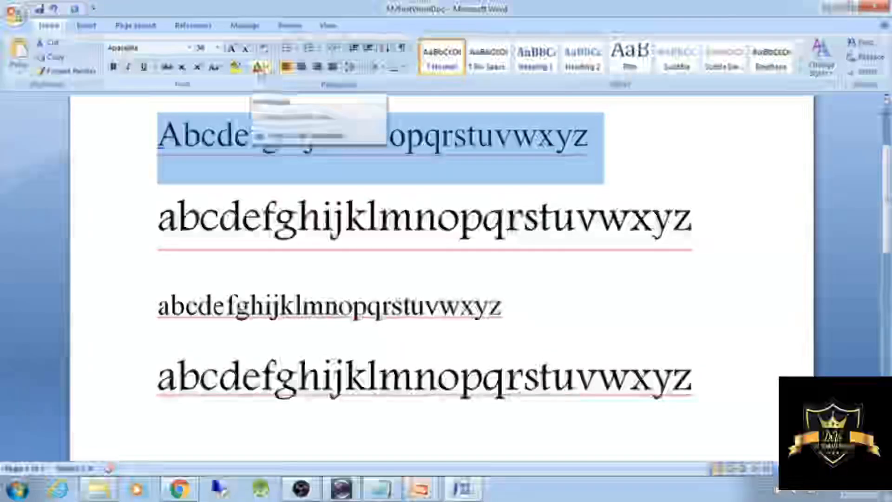
pyautogui.click(268, 69)
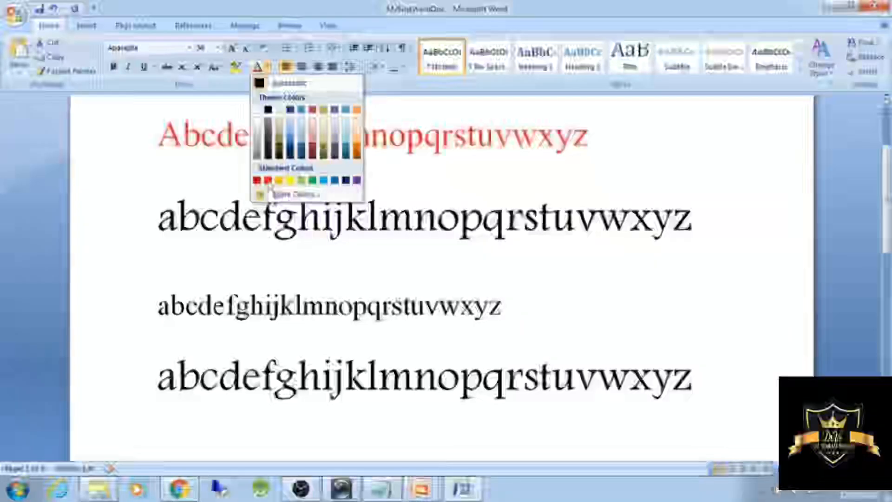
pyautogui.click(268, 185)
pyautogui.click(494, 139)
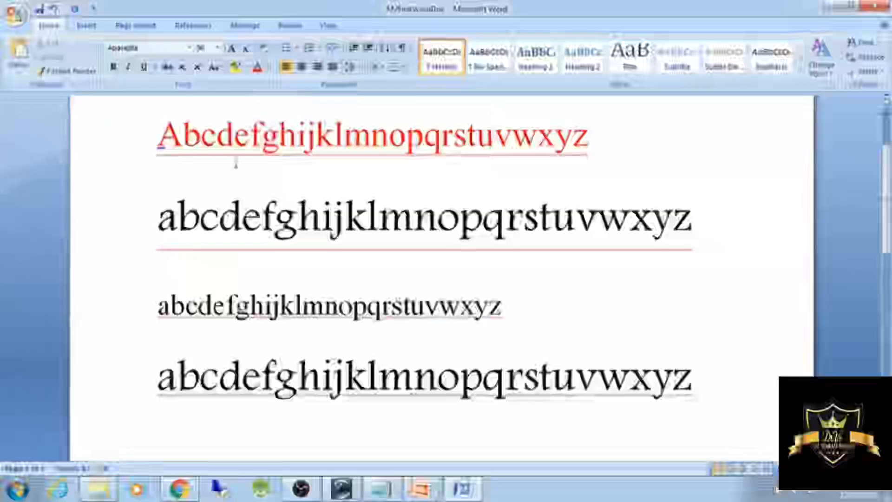
# Select the whole second alphabet line and set its font color to the standard green.
pyautogui.tripleClick(242, 218)
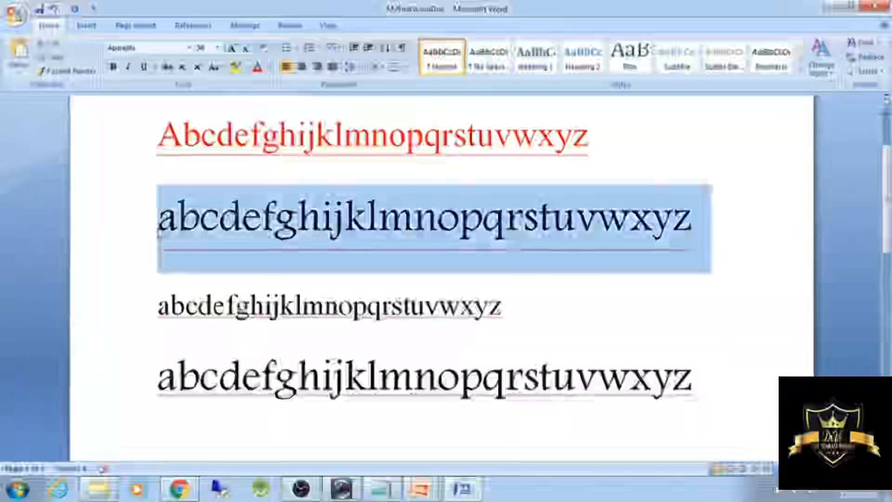
pyautogui.click(267, 67)
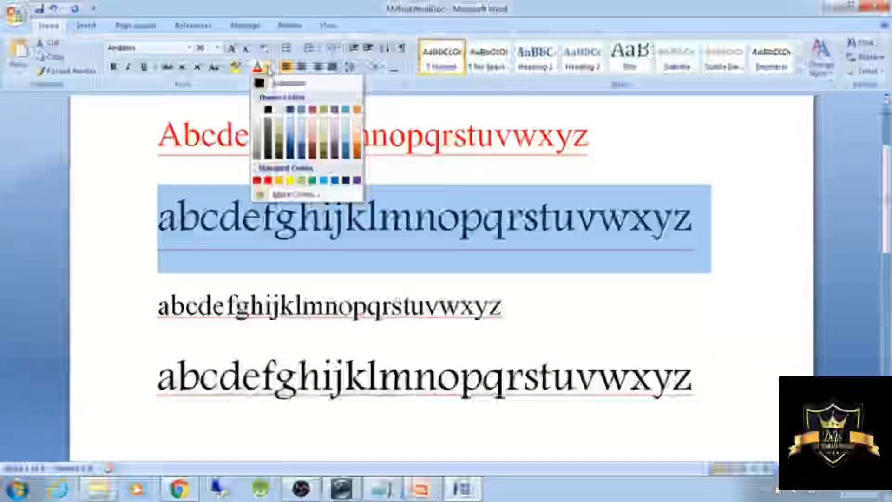
pyautogui.click(312, 180)
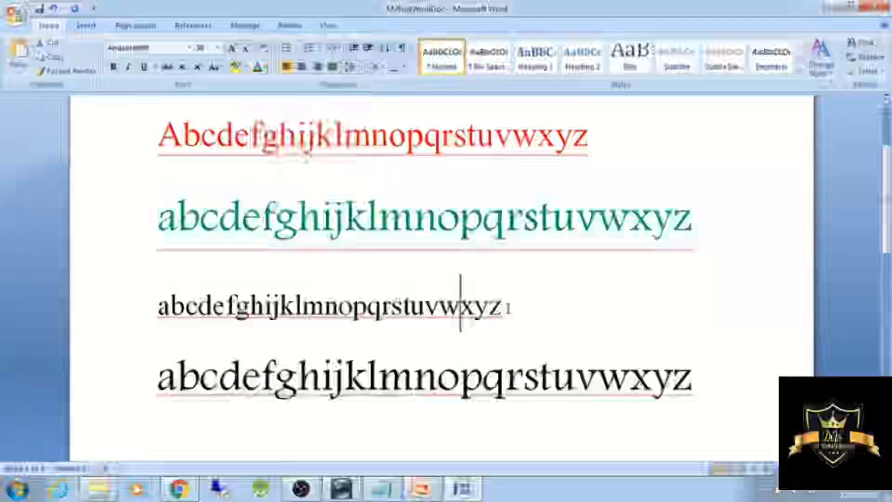
# Select the whole third alphabet line, set its font color to a darker theme orange and clear the selection.
pyautogui.moveTo(511, 311); pyautogui.dragTo(160, 325)
pyautogui.click(268, 68)
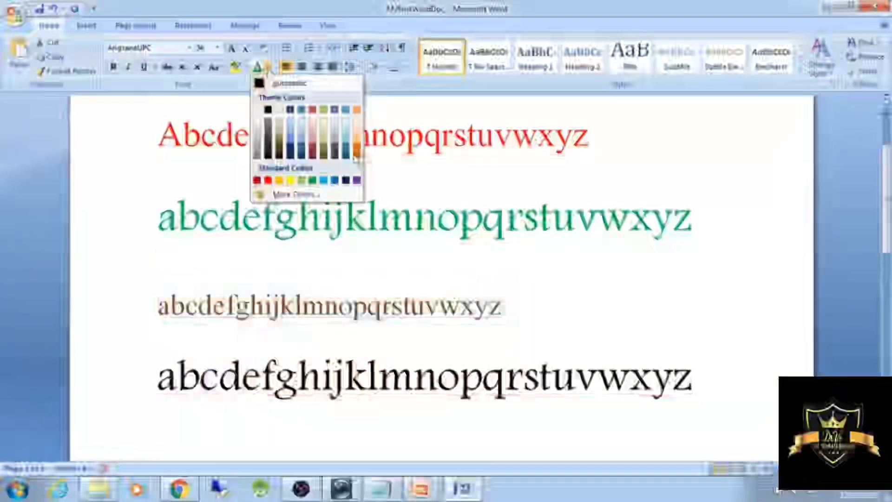
pyautogui.click(357, 151)
pyautogui.click(524, 377)
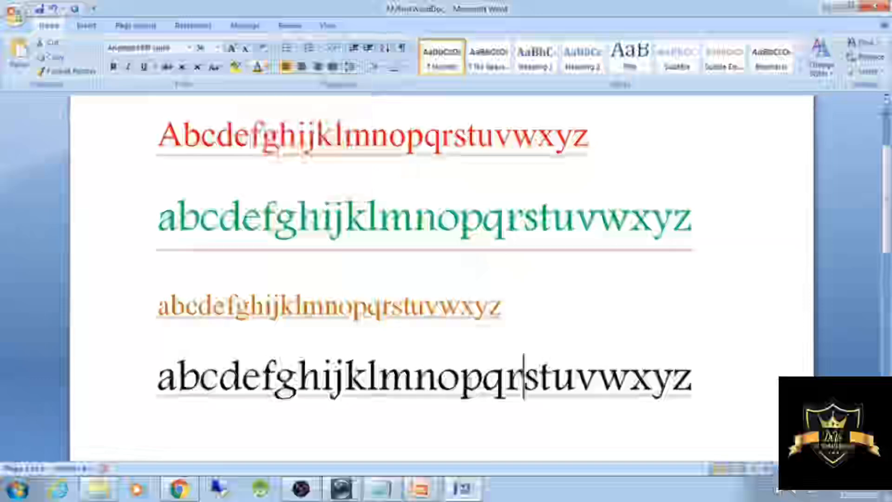
# Select the letters a to l of the last alphabet line and set their font color to a theme blue.
pyautogui.moveTo(378, 377); pyautogui.dragTo(158, 377)
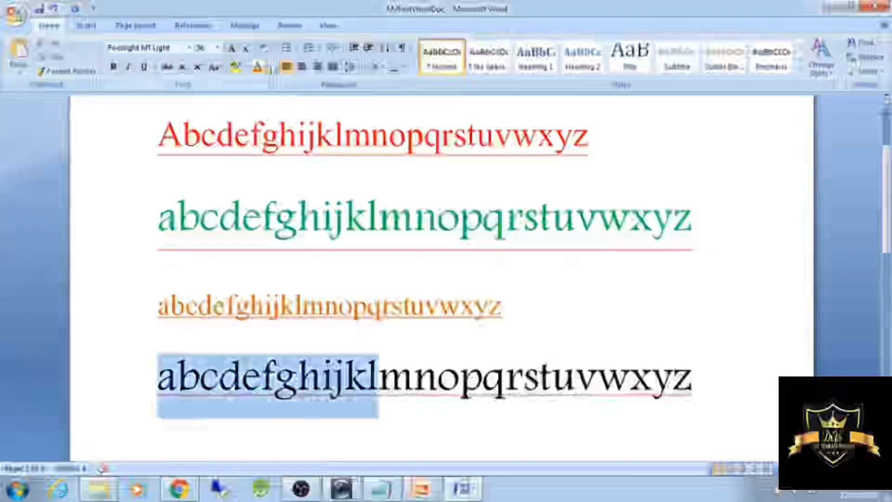
pyautogui.click(270, 68)
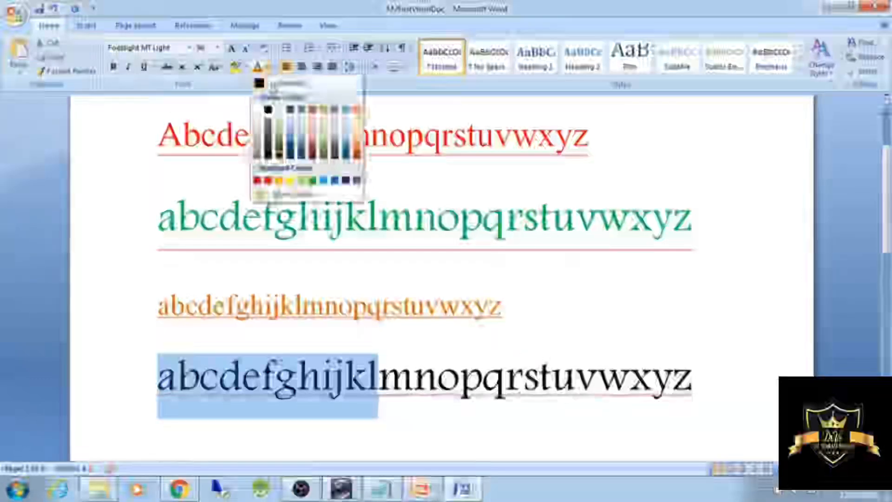
pyautogui.click(291, 145)
# Set the font color of the letters m to z in the last alphabet line to the standard dark red and clear the selection.
pyautogui.moveTo(692, 377); pyautogui.dragTo(379, 371)
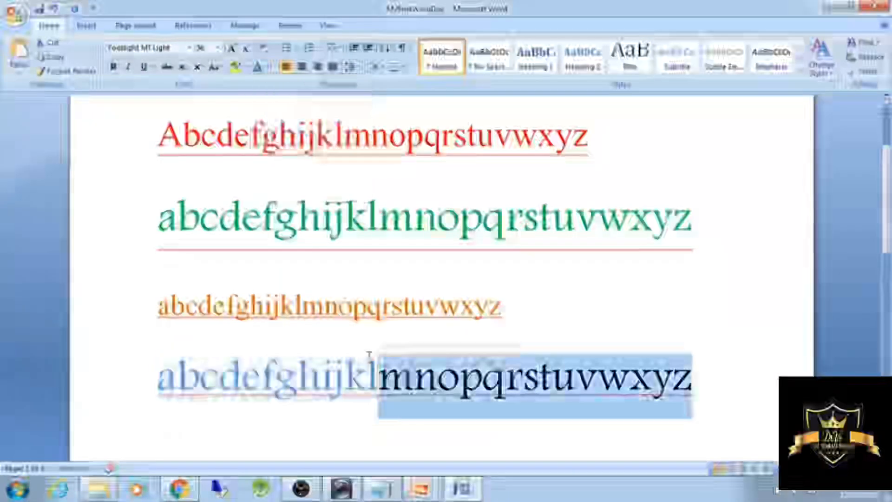
pyautogui.click(269, 67)
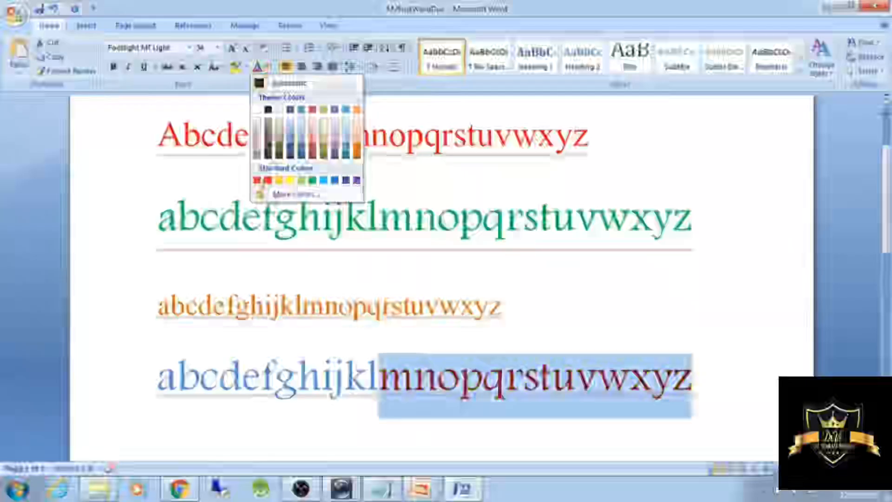
pyautogui.click(256, 181)
pyautogui.click(491, 345)
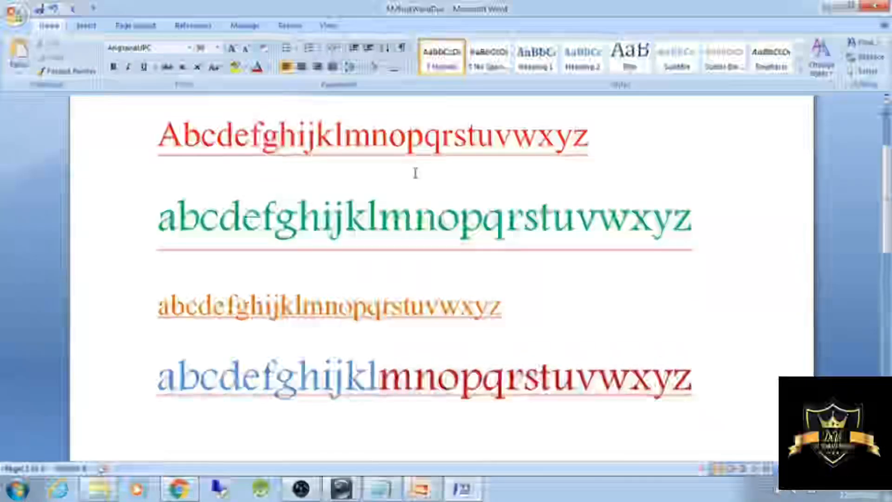
# Select the whole first alphabet line, set its font color to a dark theme purple and clear the selection.
pyautogui.click(513, 143)
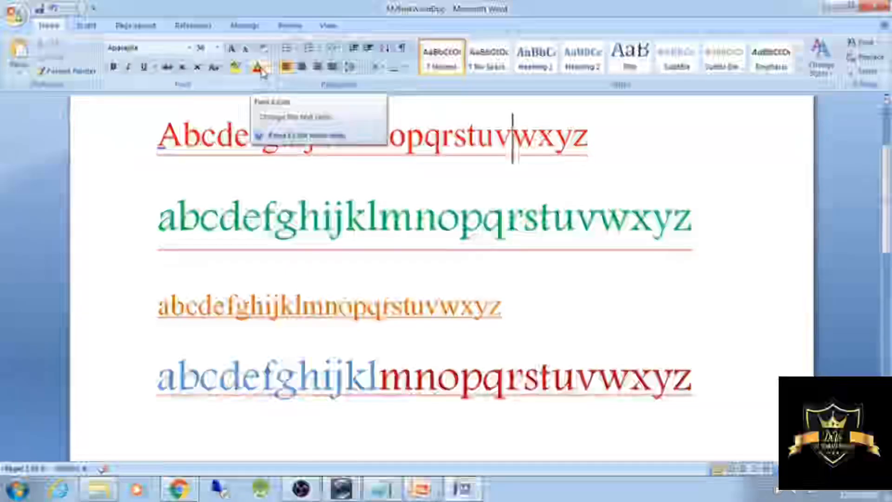
pyautogui.moveTo(589, 140); pyautogui.dragTo(144, 155)
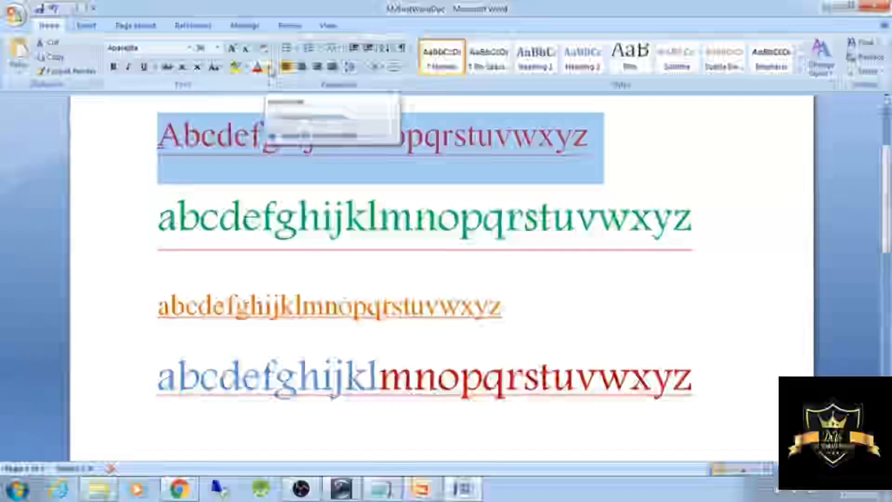
pyautogui.click(269, 70)
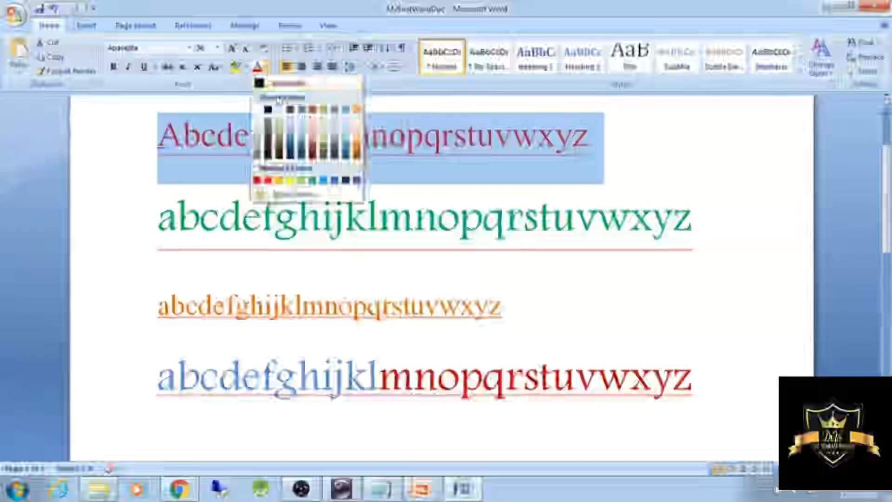
pyautogui.click(334, 150)
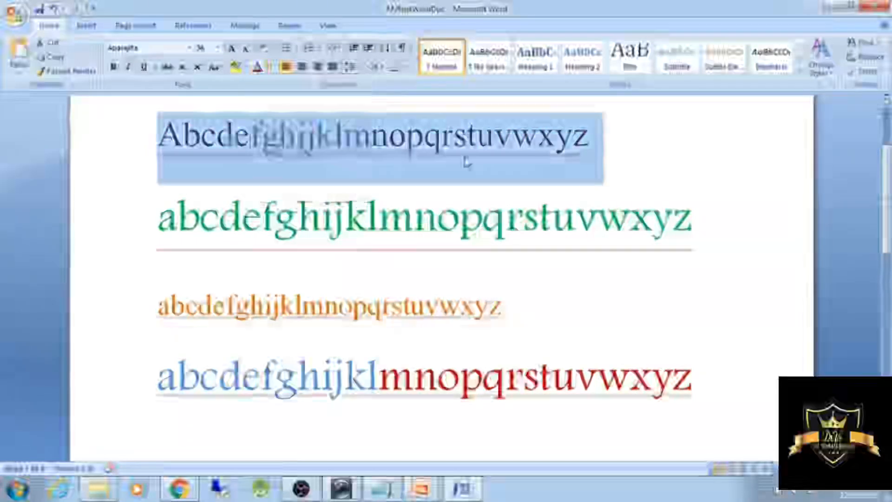
pyautogui.click(370, 169)
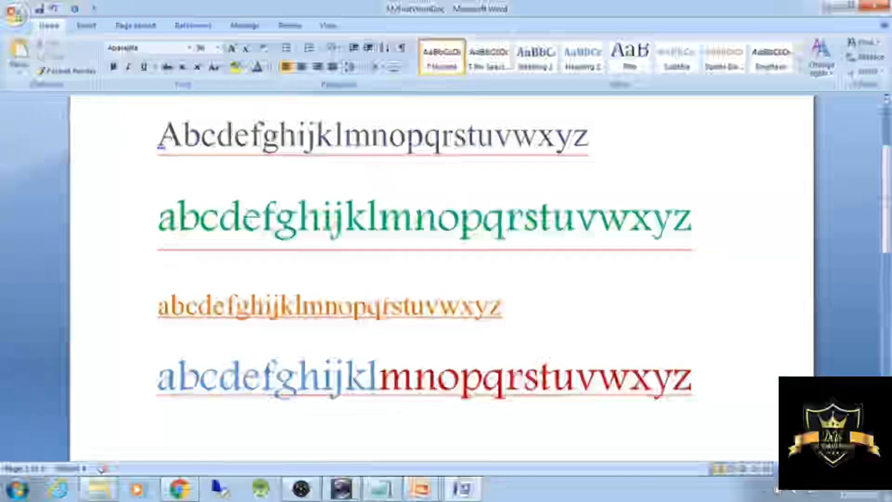
# Select the whole first alphabet line and apply a yellow text highlight to it.
pyautogui.moveTo(477, 139); pyautogui.dragTo(588, 139)
pyautogui.moveTo(477, 140); pyautogui.dragTo(159, 139)
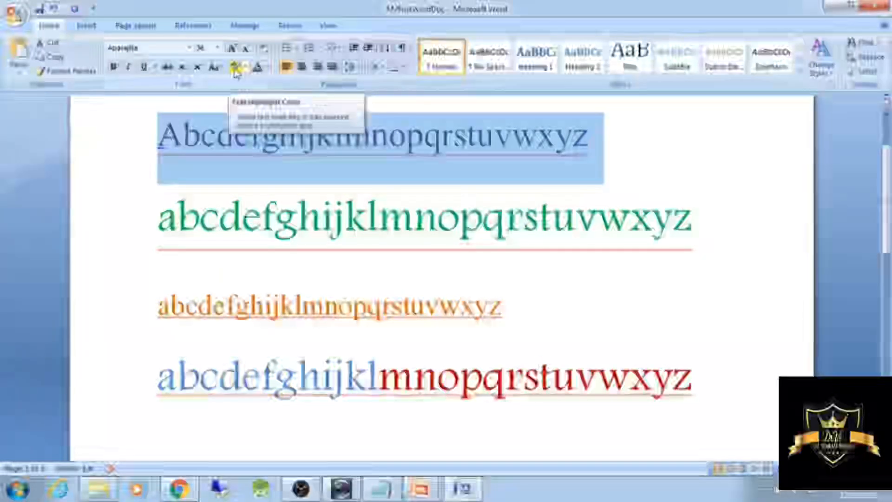
pyautogui.click(262, 153)
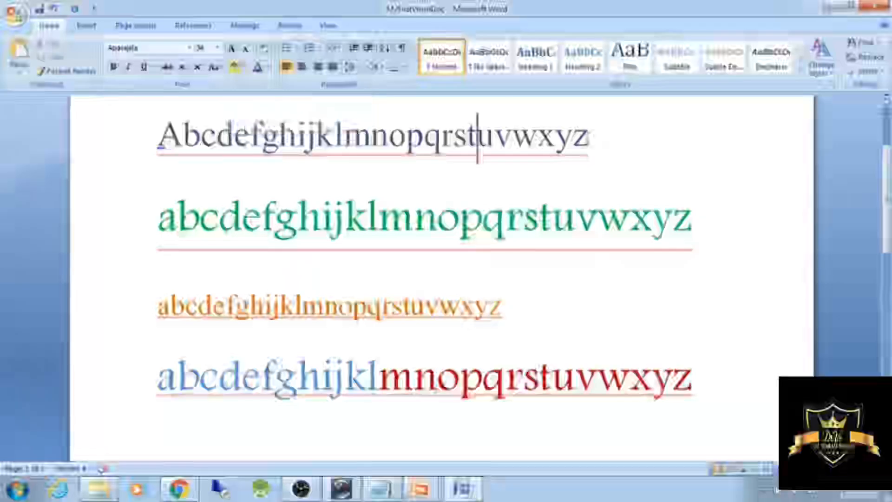
pyautogui.moveTo(591, 139); pyautogui.dragTo(162, 140)
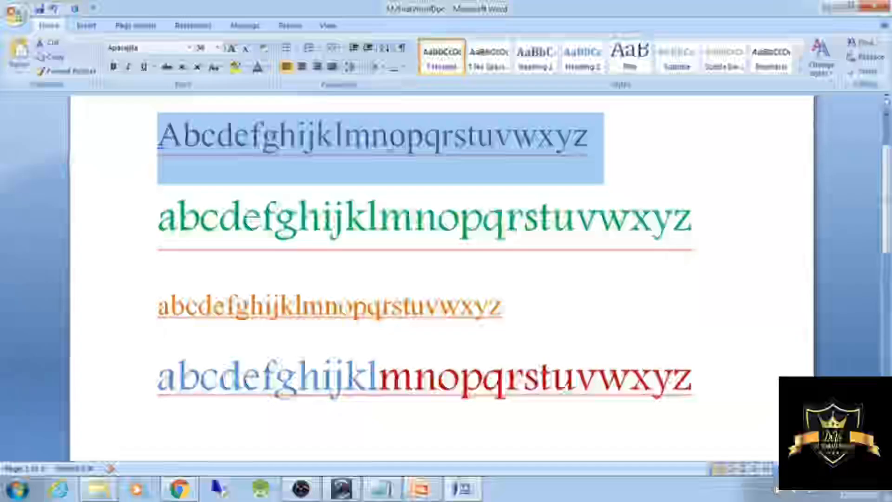
pyautogui.click(388, 144)
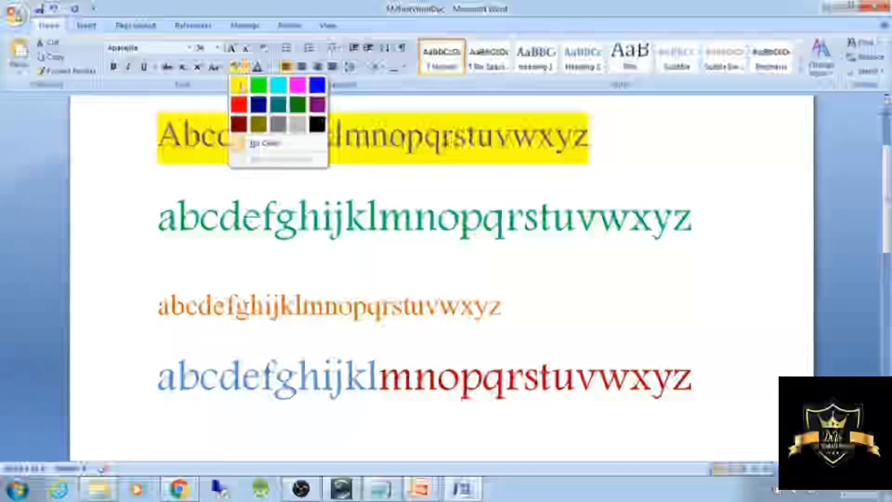
pyautogui.click(241, 86)
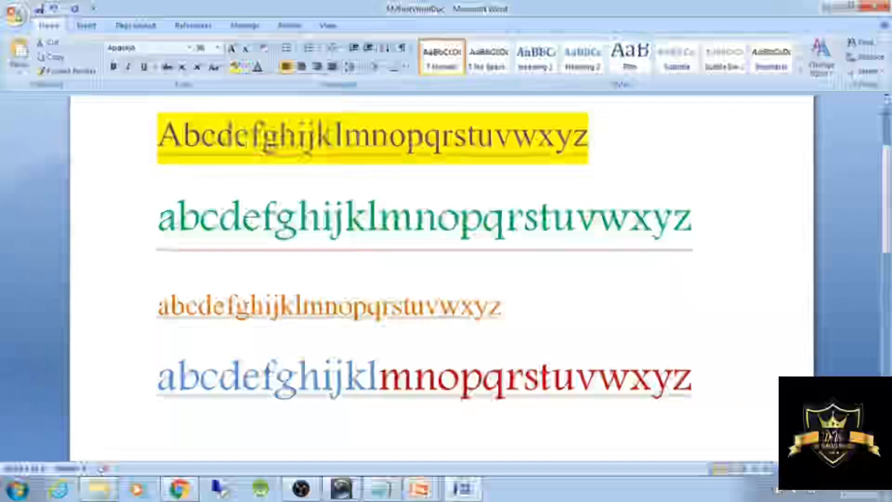
# Select the letters jklmno in the second alphabet line and apply a yellow text highlight.
pyautogui.moveTo(334, 218); pyautogui.dragTo(458, 218)
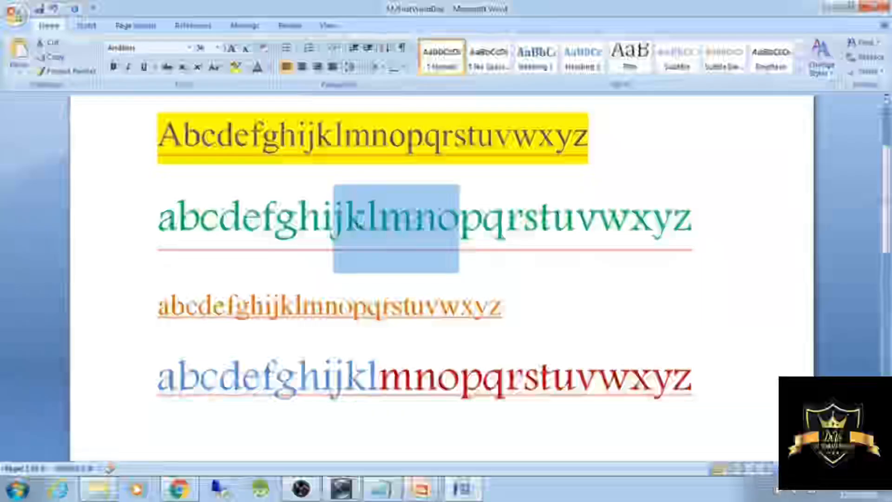
pyautogui.click(236, 67)
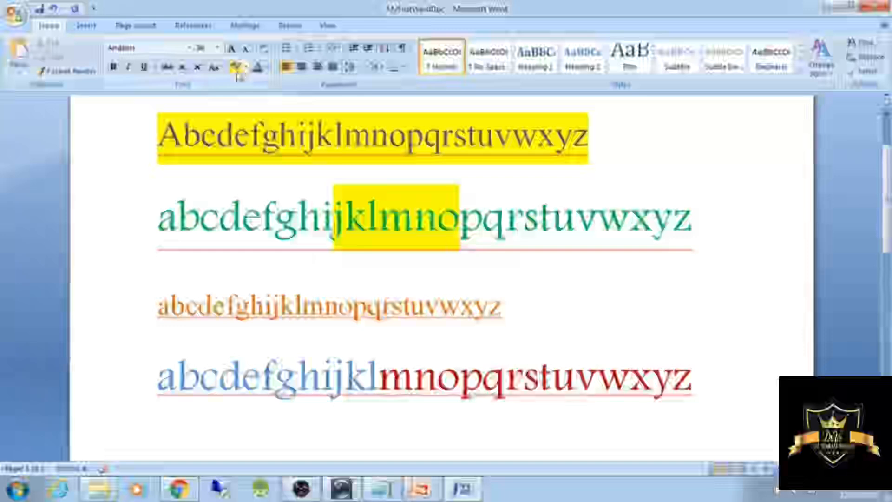
pyautogui.click(237, 72)
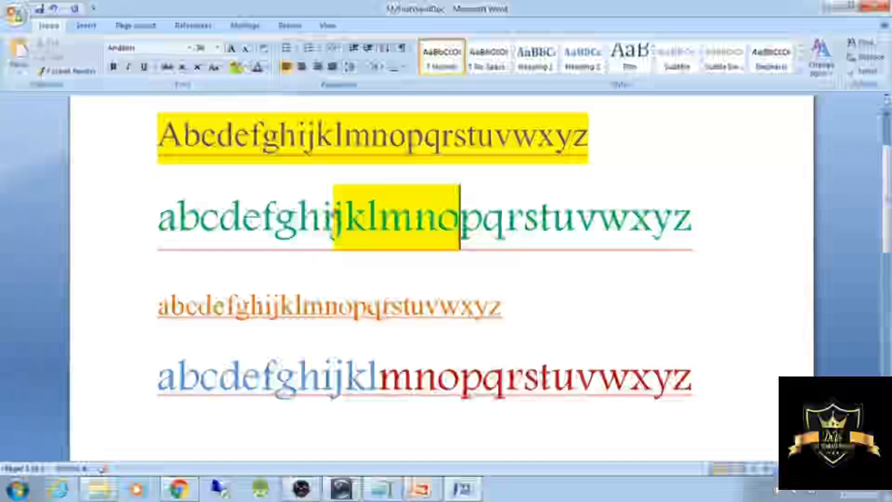
# Set the text highlight of the letters jklmno in the second alphabet line to turquoise.
pyautogui.click(246, 68)
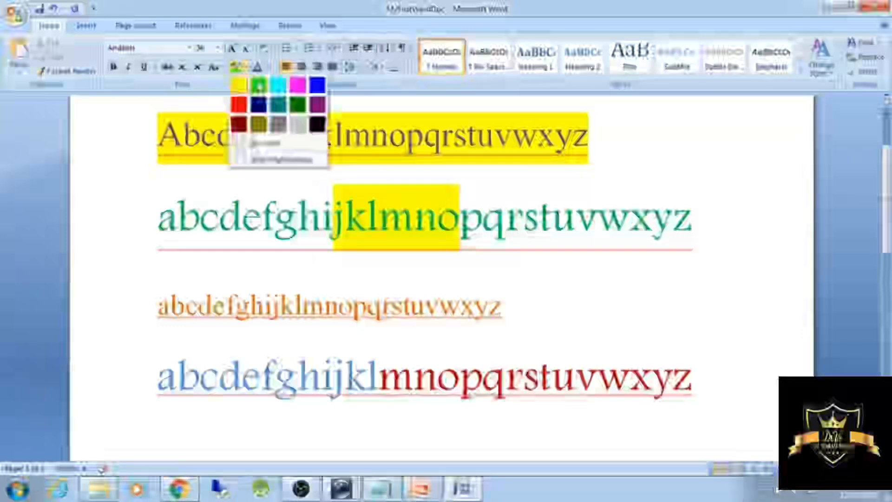
pyautogui.click(259, 86)
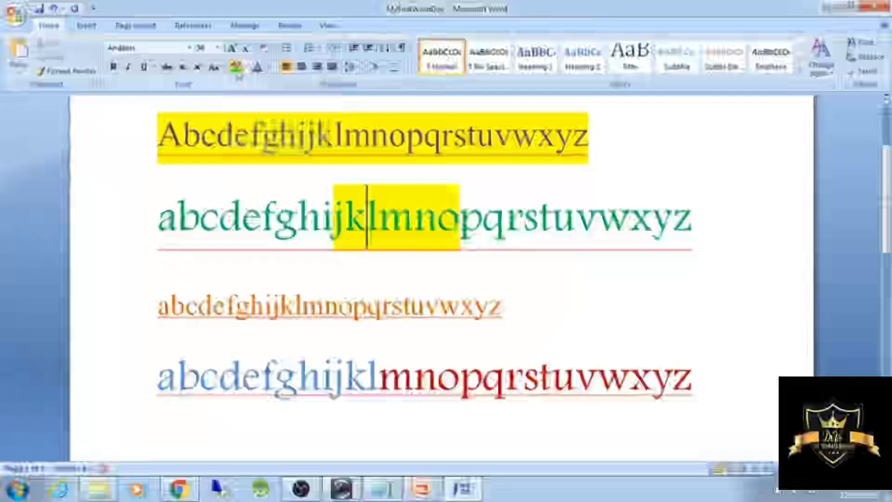
pyautogui.click(245, 68)
pyautogui.click(283, 87)
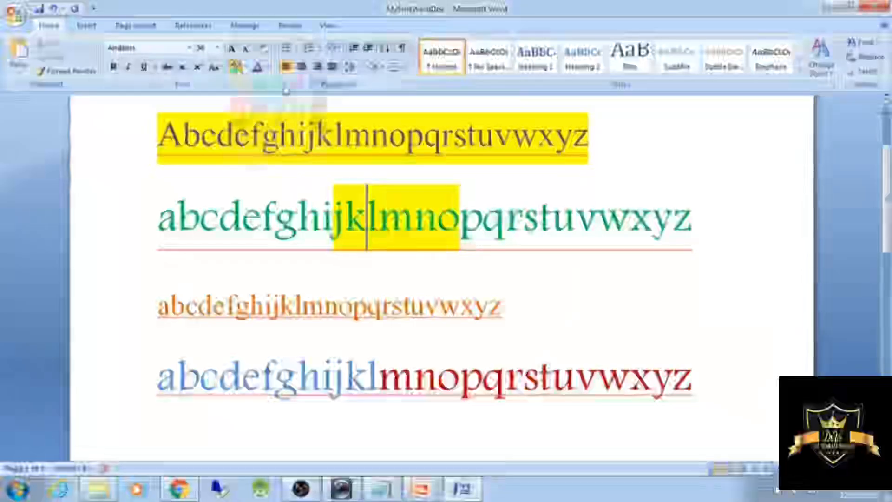
pyautogui.moveTo(459, 219); pyautogui.dragTo(308, 225)
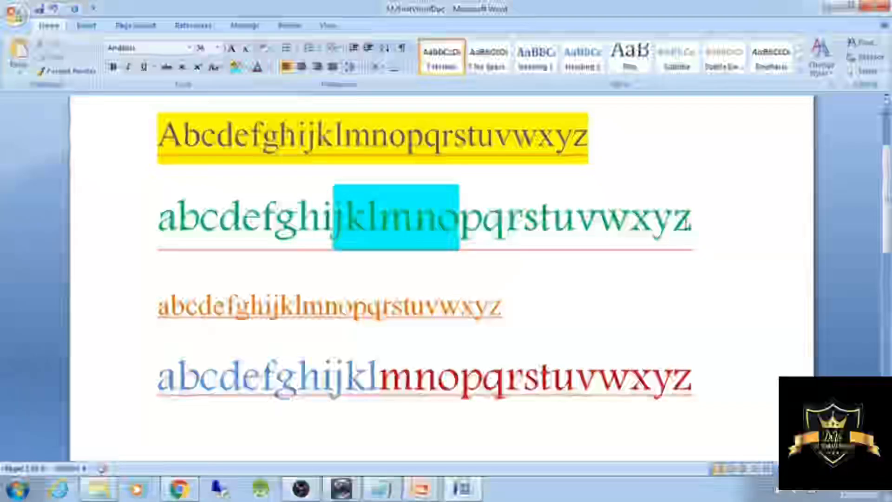
# Select the letters vwxyz in the second alphabet line and apply a light gray text highlight.
pyautogui.moveTo(692, 221); pyautogui.dragTo(578, 221)
pyautogui.click(245, 68)
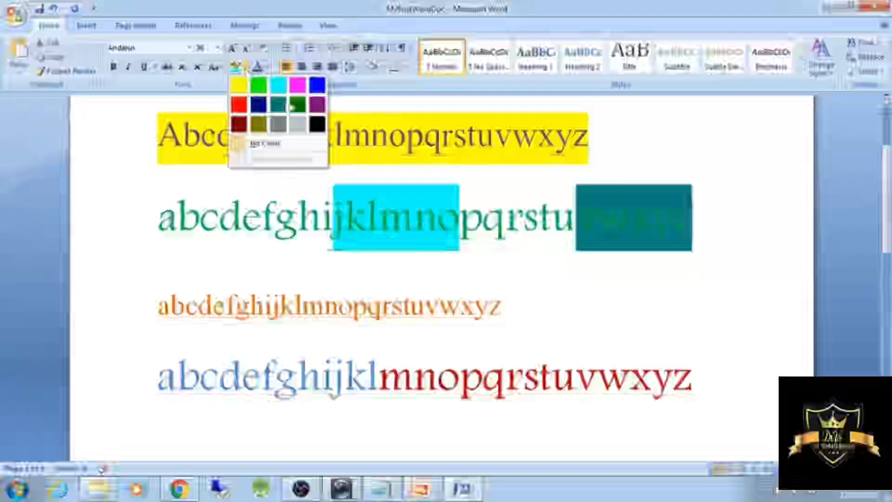
pyautogui.click(292, 121)
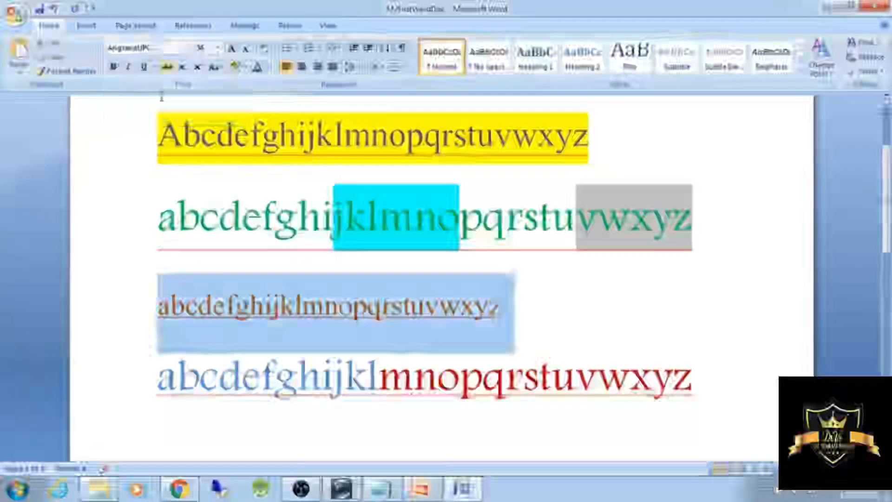
# Set the selected third alphabet line to the Aparajita font at size 36.
pyautogui.click(189, 48)
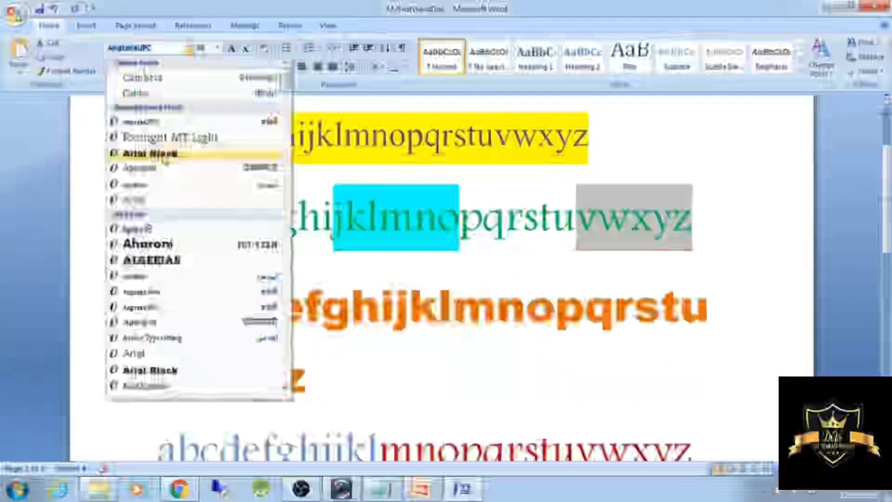
pyautogui.click(163, 168)
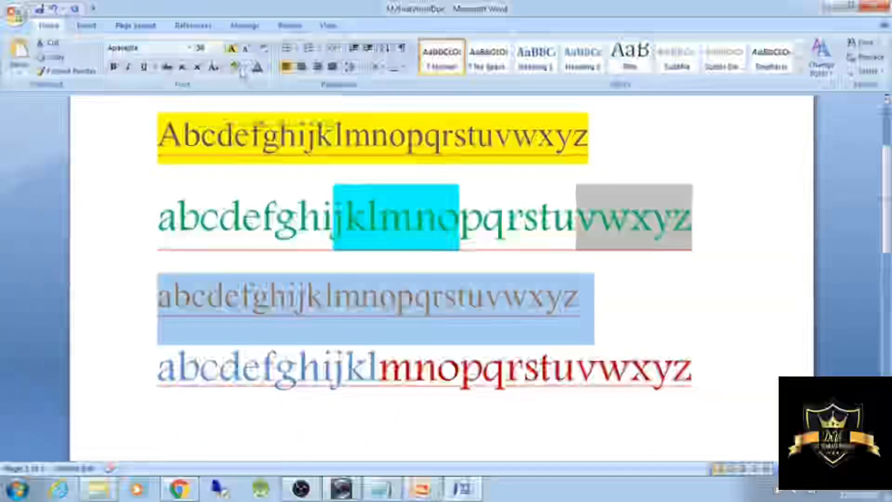
pyautogui.click(217, 50)
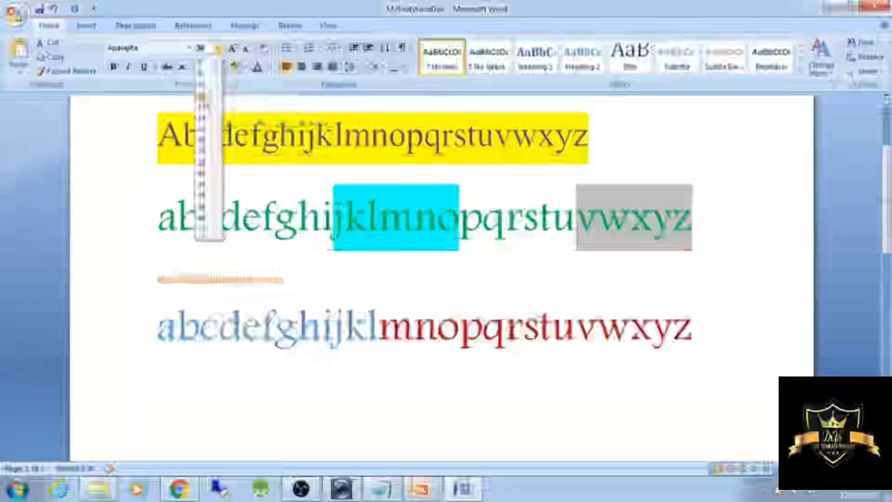
pyautogui.click(209, 207)
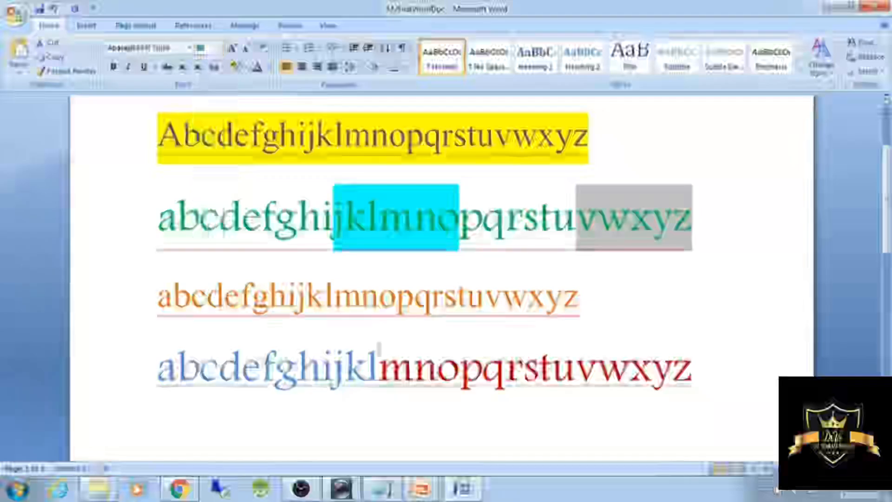
# Select the letters abcdefghijkl in the fourth alphabet line and set their font color to a muted red theme shade.
pyautogui.doubleClick(379, 351)
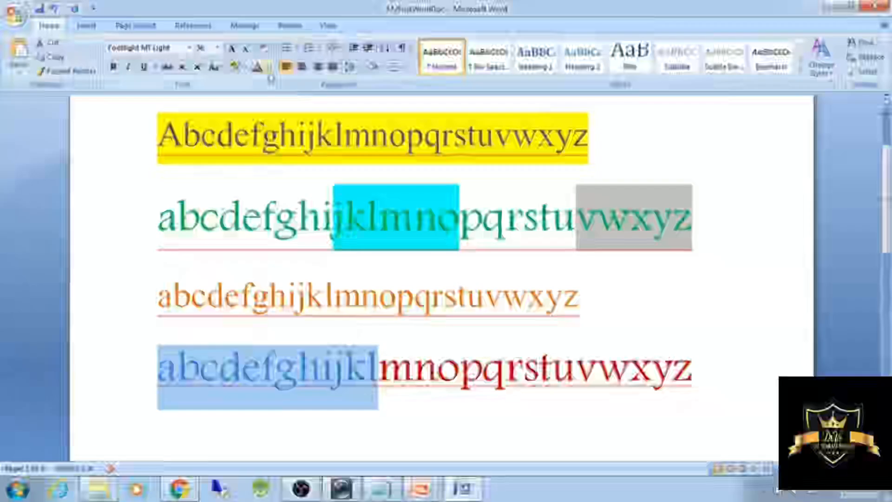
pyautogui.click(267, 70)
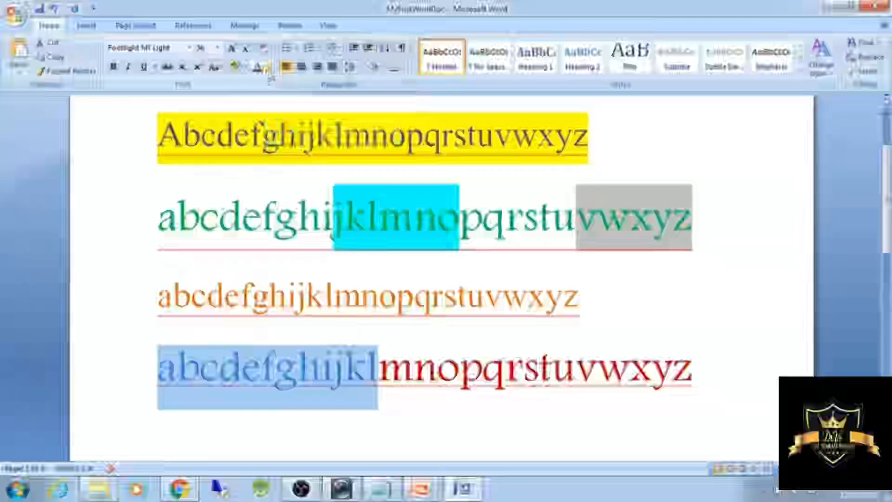
pyautogui.click(270, 69)
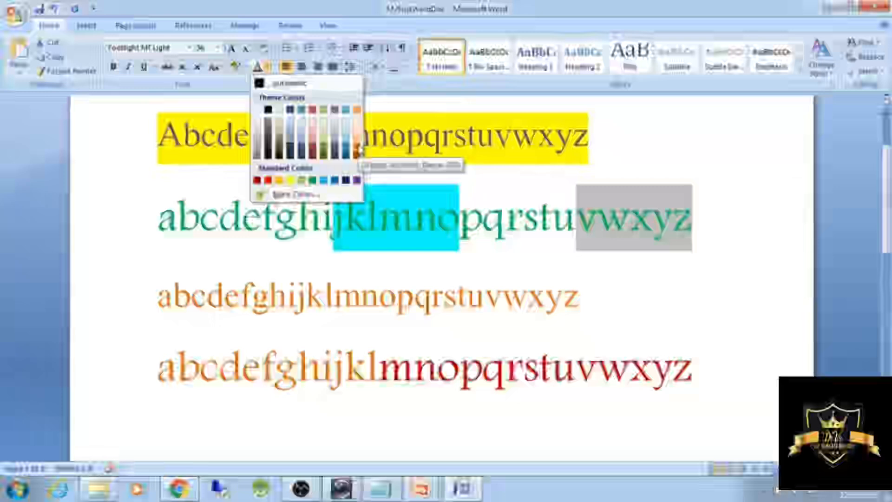
pyautogui.click(358, 153)
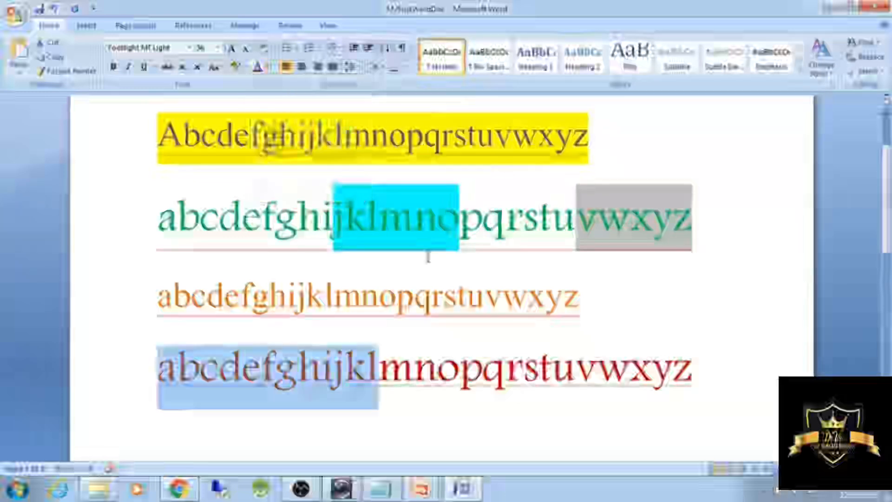
pyautogui.click(460, 367)
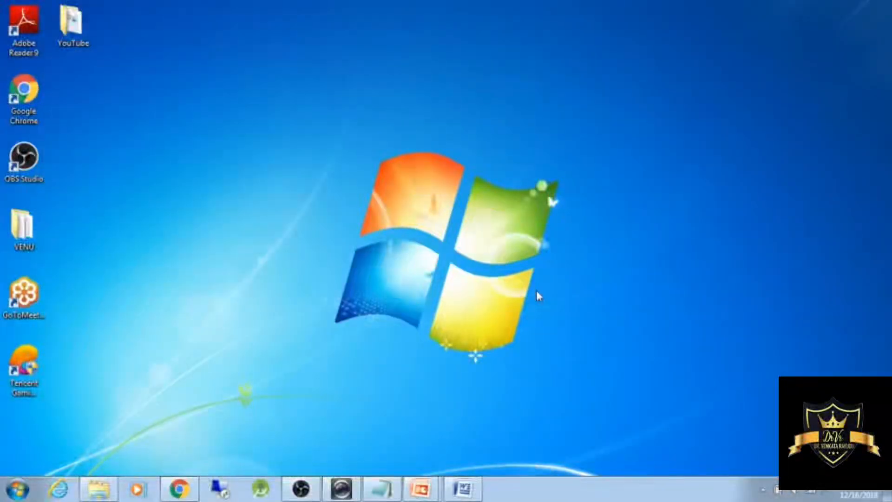
# Switch to Notepad, look through the sample text about Karnataka, and return to the Word document.
pyautogui.click(383, 488)
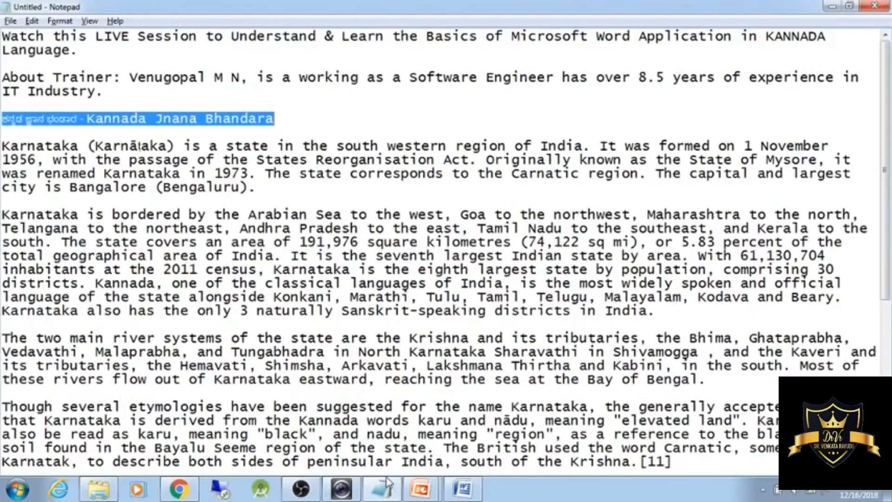
pyautogui.scroll(-5, 445, 260)
pyautogui.scroll(3, 444, 259)
pyautogui.scroll(-2, 435, 247)
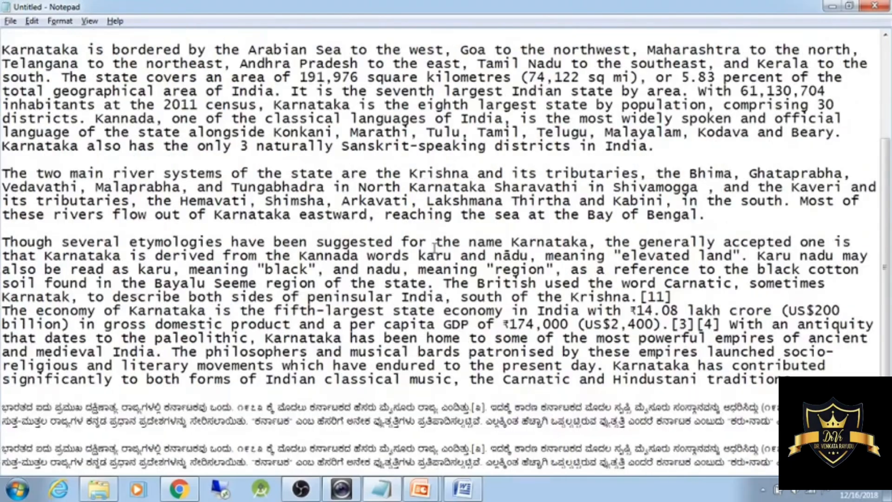
pyautogui.hotkey('ctrl', 'a')
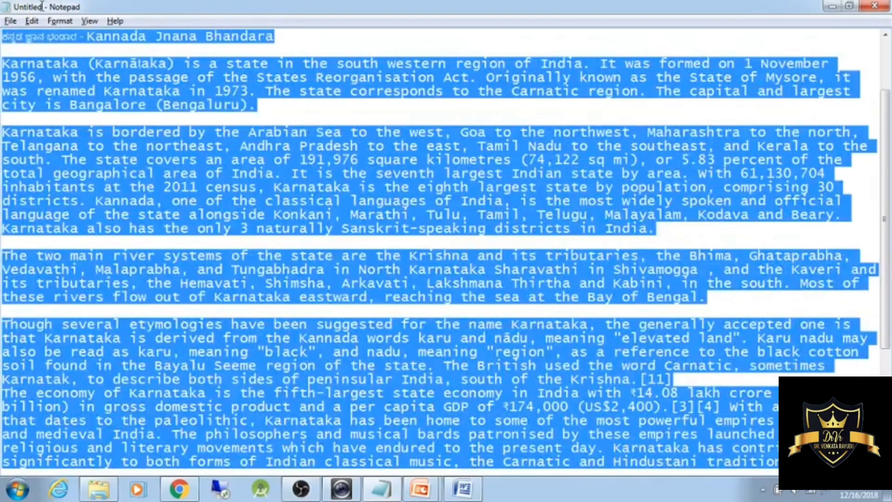
pyautogui.scroll(2, 3, 119)
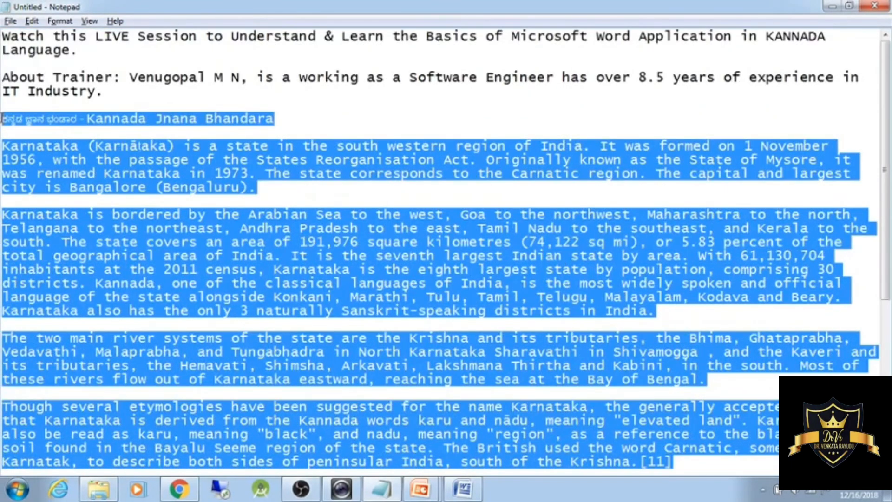
pyautogui.press('alt')
pyautogui.scroll(-2, 210, 167)
pyautogui.click(461, 488)
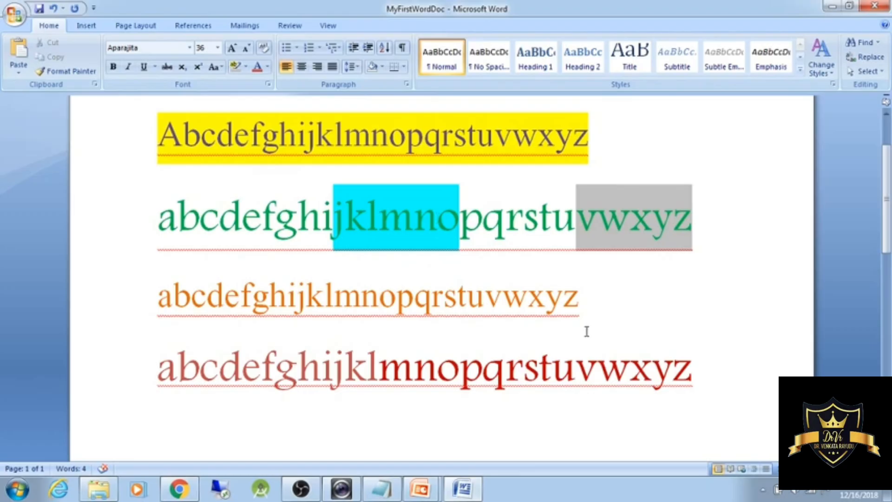
# Select the whole yellow-highlighted first alphabet line and change its case to UPPERCASE.
pyautogui.tripleClick(617, 150)
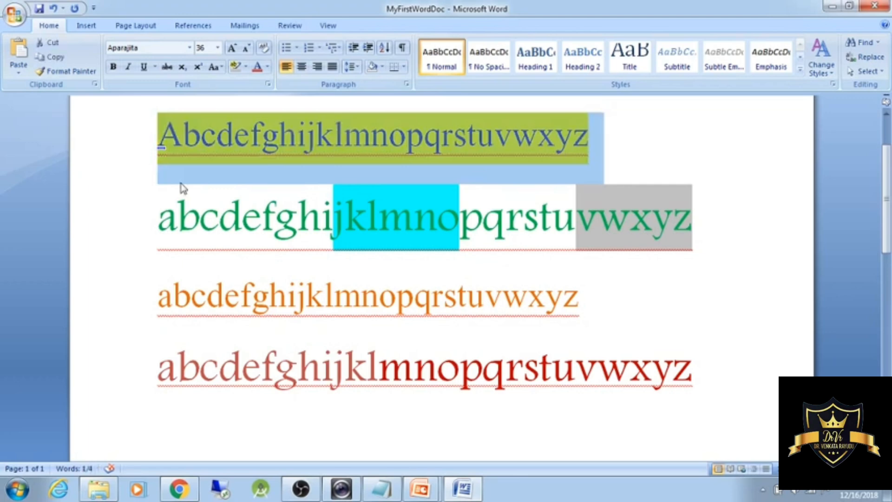
pyautogui.moveTo(297, 140); pyautogui.dragTo(499, 140)
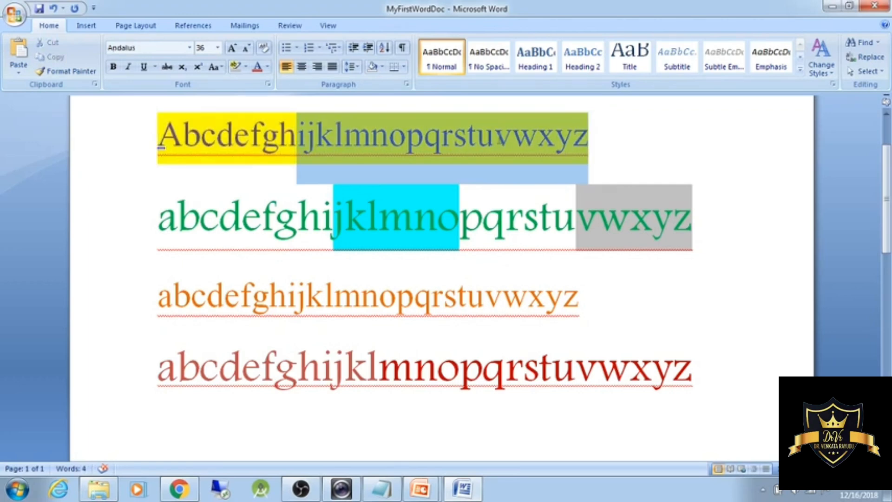
pyautogui.click(138, 141)
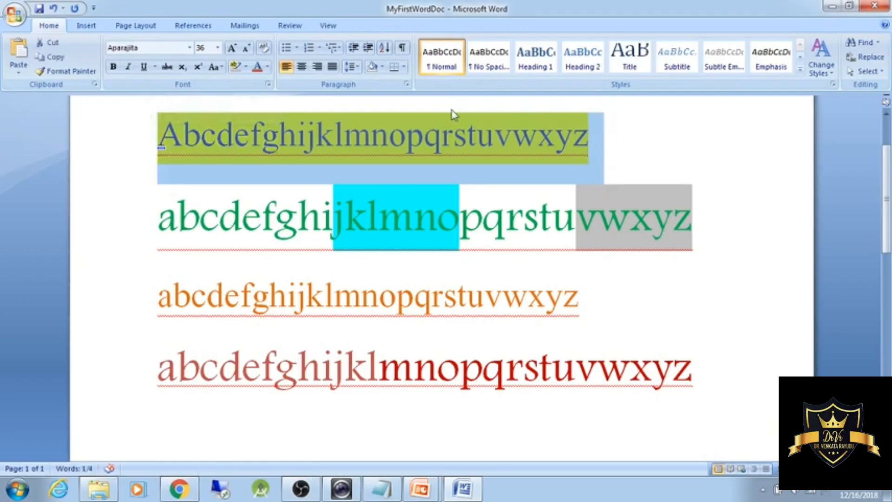
pyautogui.click(159, 150)
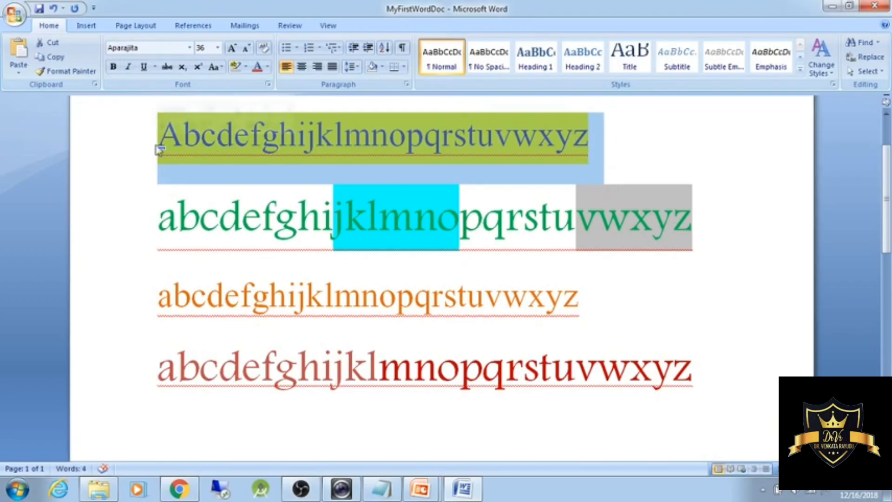
pyautogui.moveTo(158, 149); pyautogui.dragTo(218, 158)
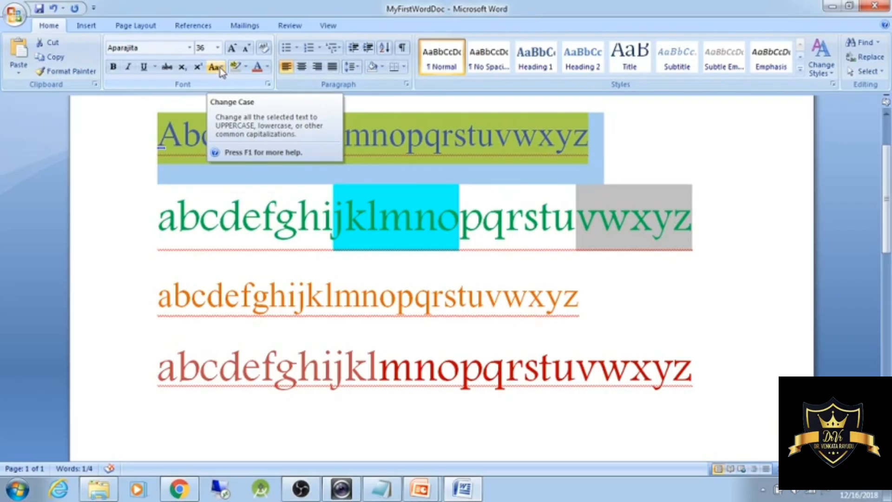
pyautogui.click(218, 68)
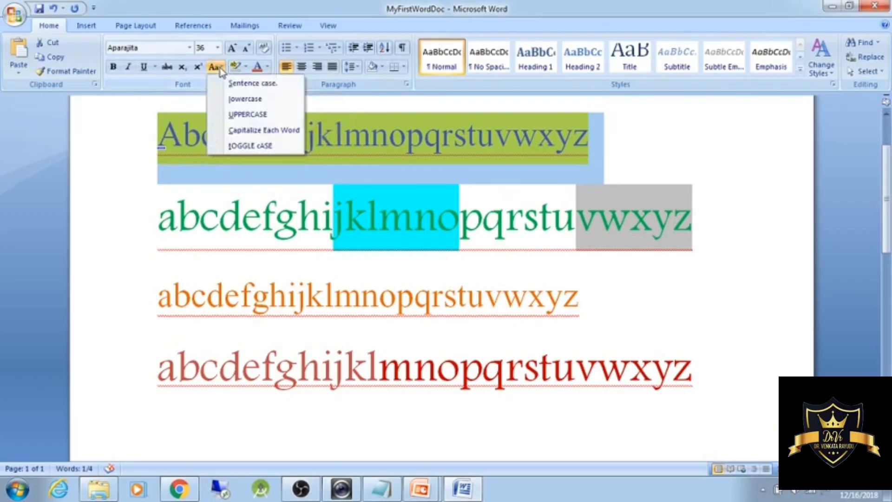
pyautogui.click(248, 115)
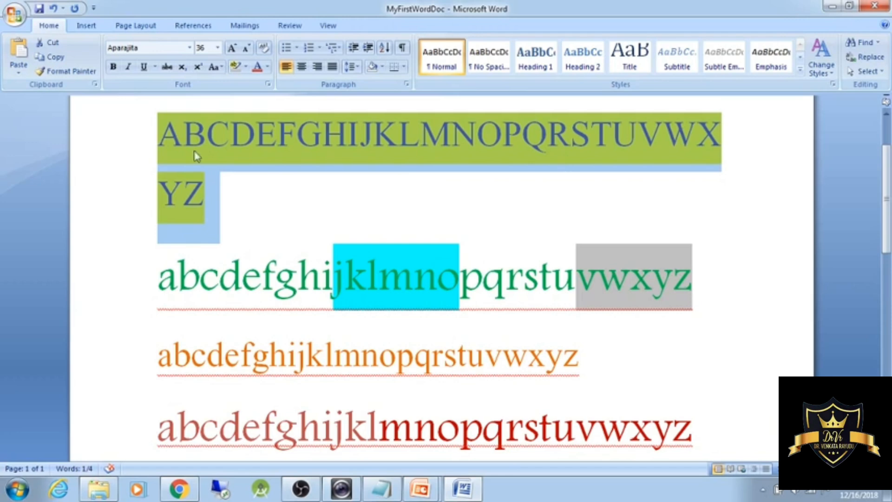
# Change the case of the first alphabet line to lowercase.
pyautogui.click(142, 170)
pyautogui.click(223, 68)
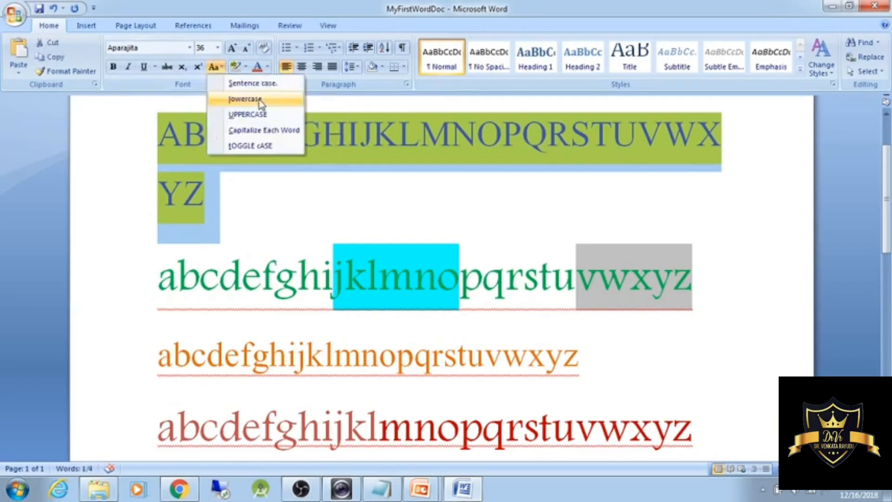
pyautogui.click(261, 102)
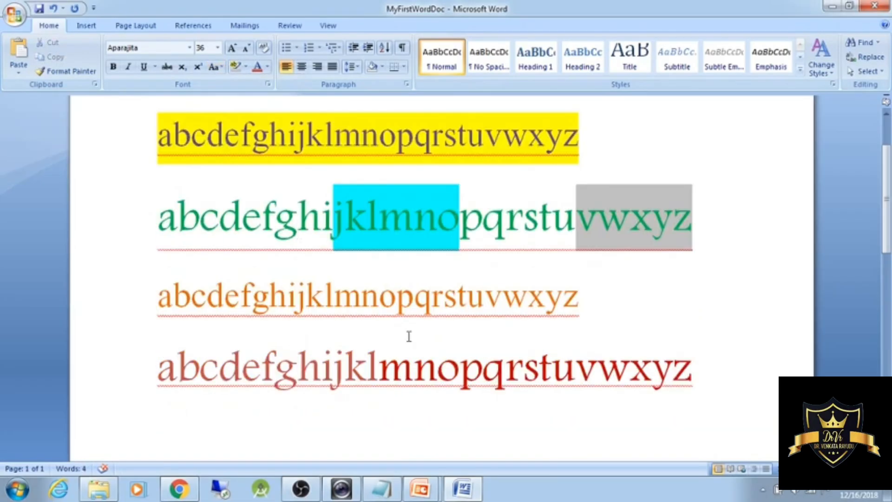
# Select all four alphabet lines and change their case to UPPERCASE.
pyautogui.hotkey('ctrl', 'a')
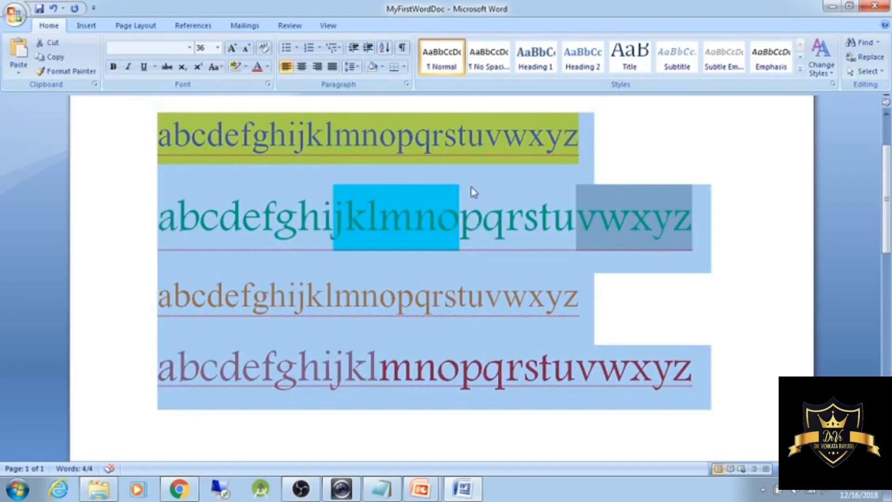
pyautogui.click(121, 156)
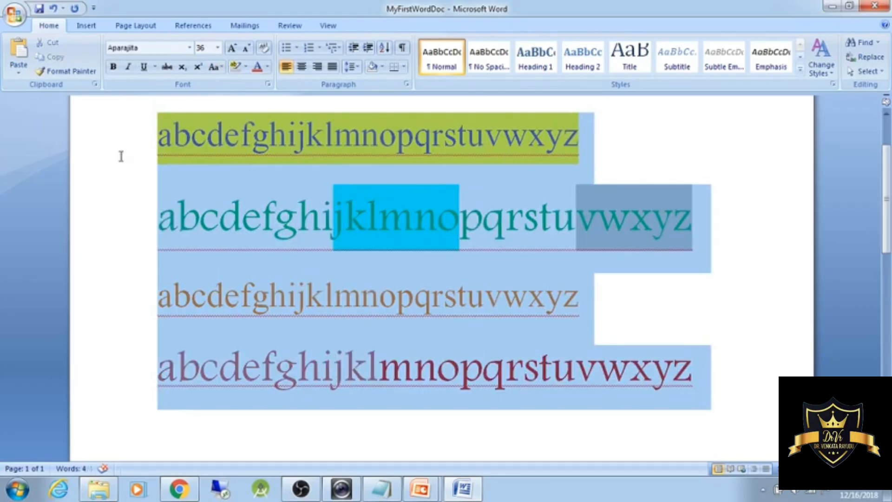
pyautogui.hotkey('ctrl', 'a')
pyautogui.click(214, 67)
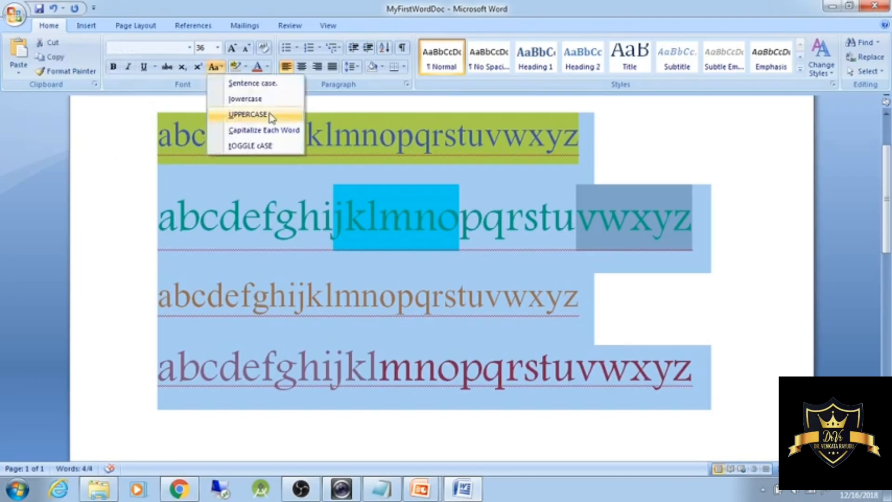
pyautogui.click(272, 118)
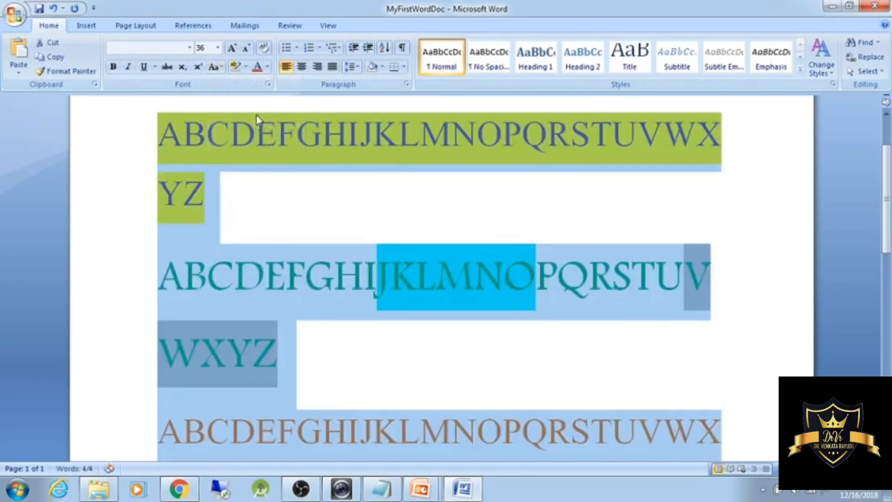
pyautogui.keyDown('ctrl'); pyautogui.scroll(-2, 340, 286); pyautogui.keyUp('ctrl')
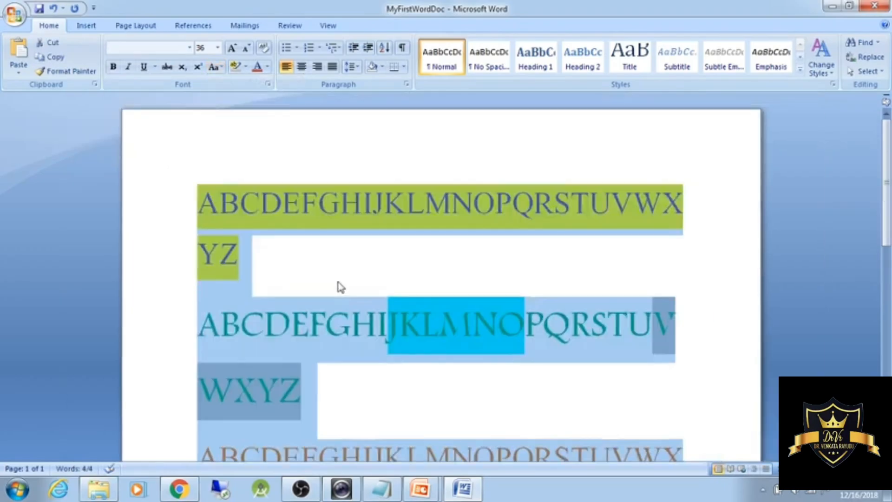
pyautogui.scroll(-1, 350, 254)
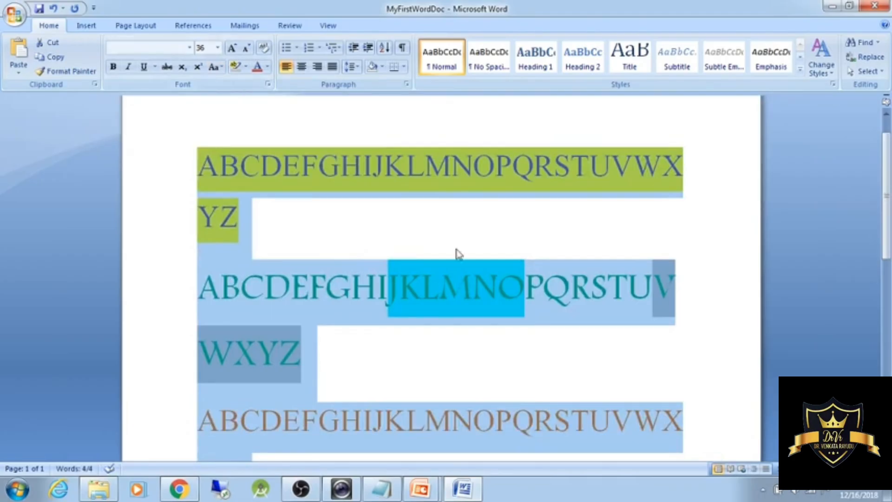
pyautogui.click(353, 223)
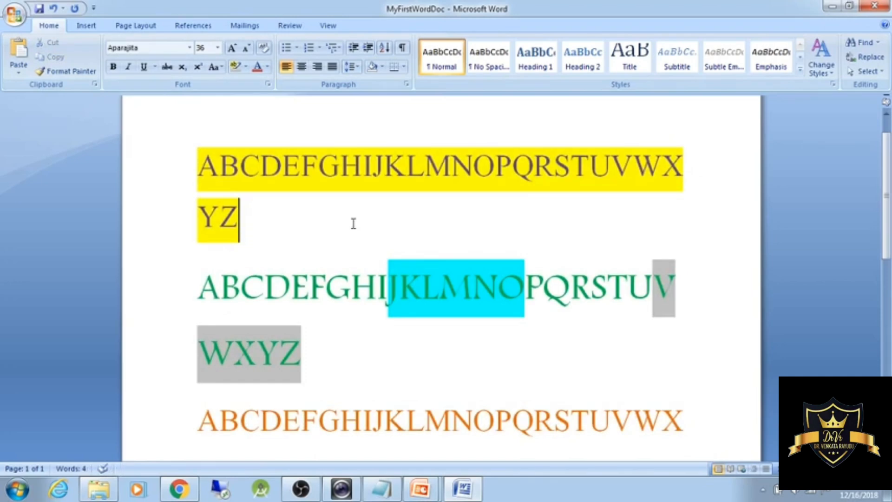
# Select the entire document text and change its case to lowercase.
pyautogui.tripleClick(263, 222)
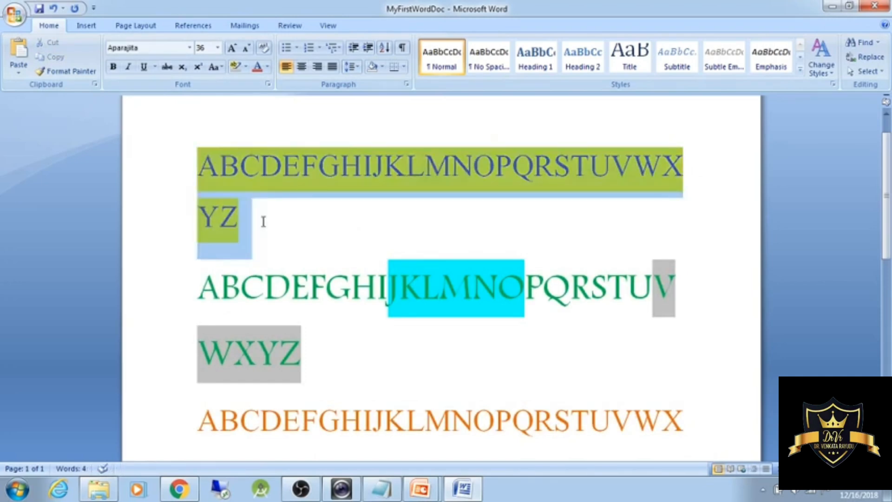
pyautogui.hotkey('ctrl', 'a')
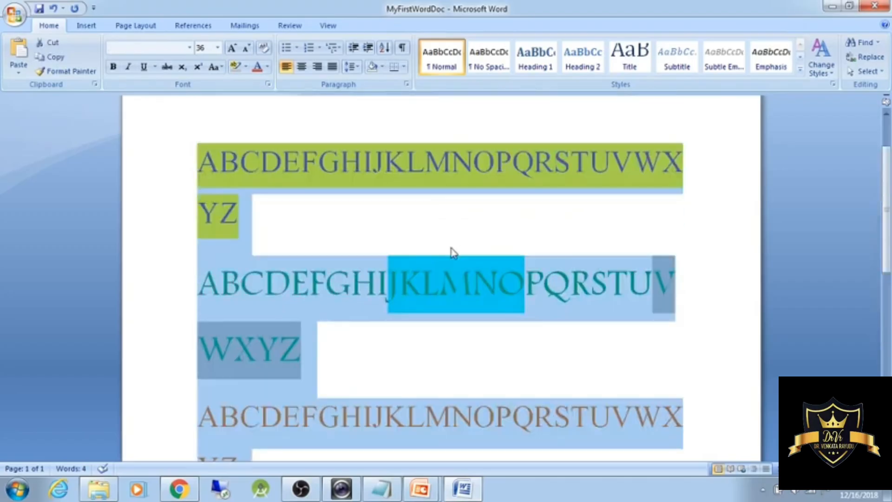
pyautogui.click(213, 66)
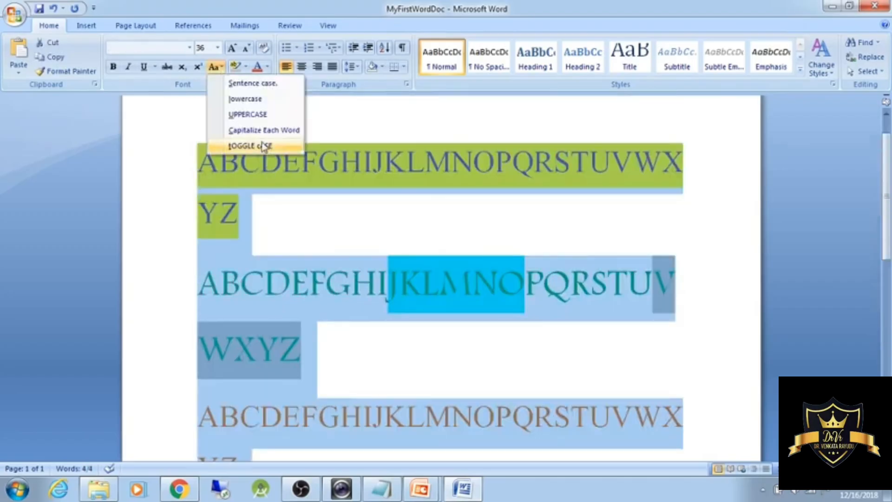
pyautogui.click(246, 99)
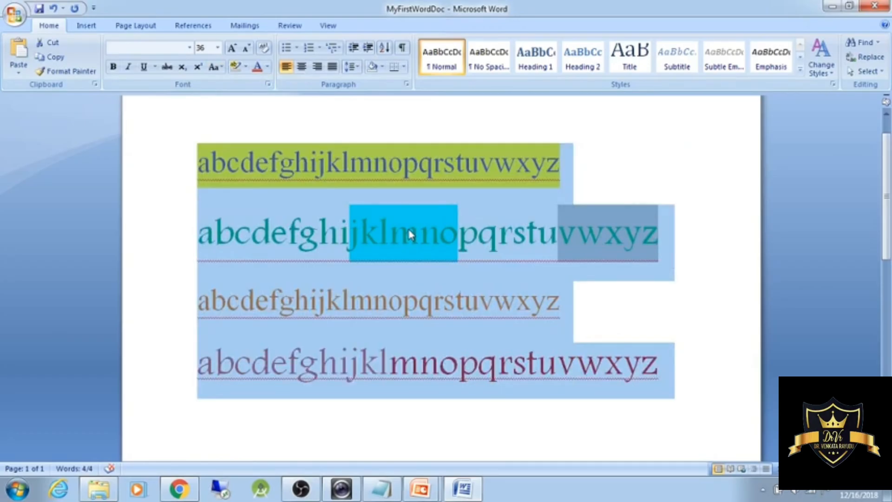
# Apply Sentence case to all four selected alphabet lines and check the first letter of the lines.
pyautogui.click(221, 68)
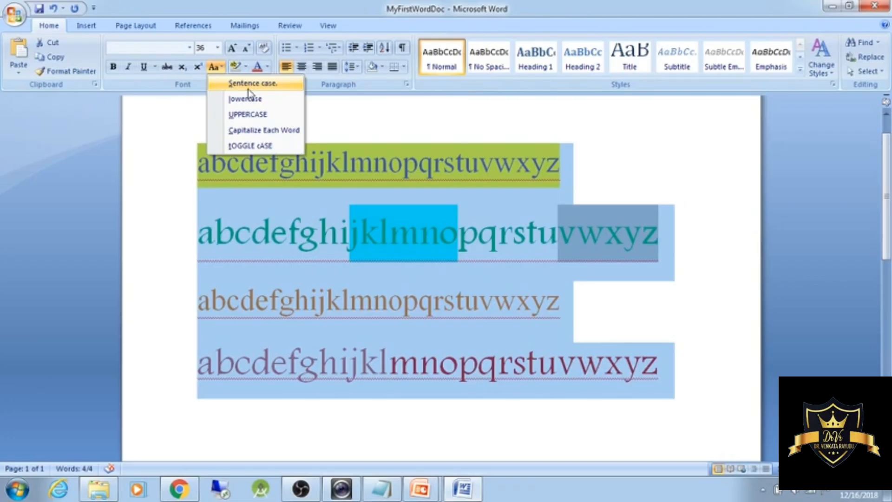
pyautogui.click(248, 87)
pyautogui.click(263, 163)
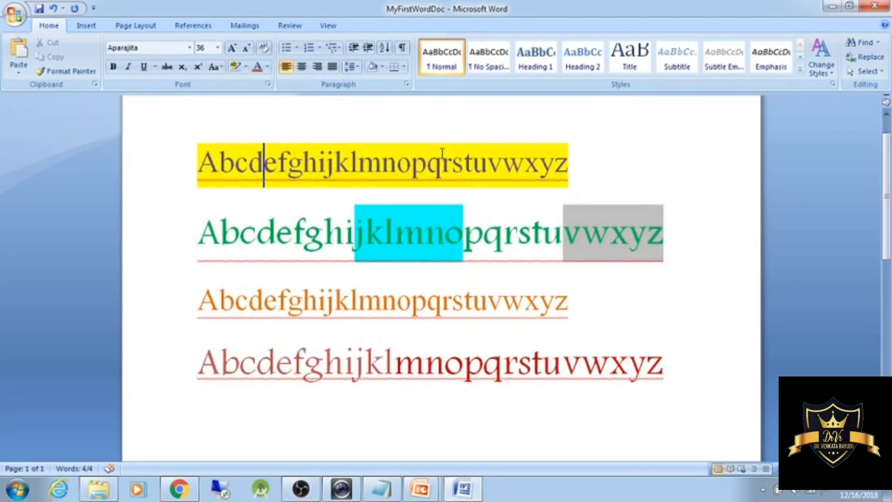
pyautogui.moveTo(568, 163); pyautogui.dragTo(217, 181)
pyautogui.click(198, 174)
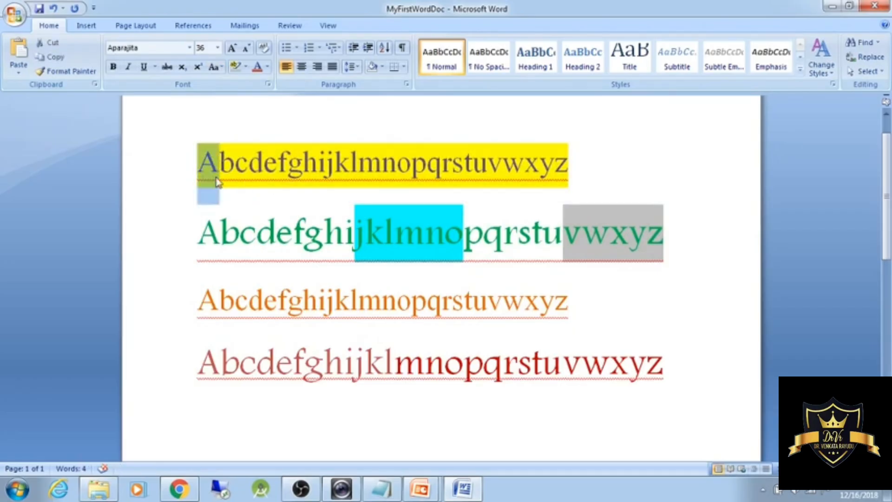
pyautogui.click(220, 304)
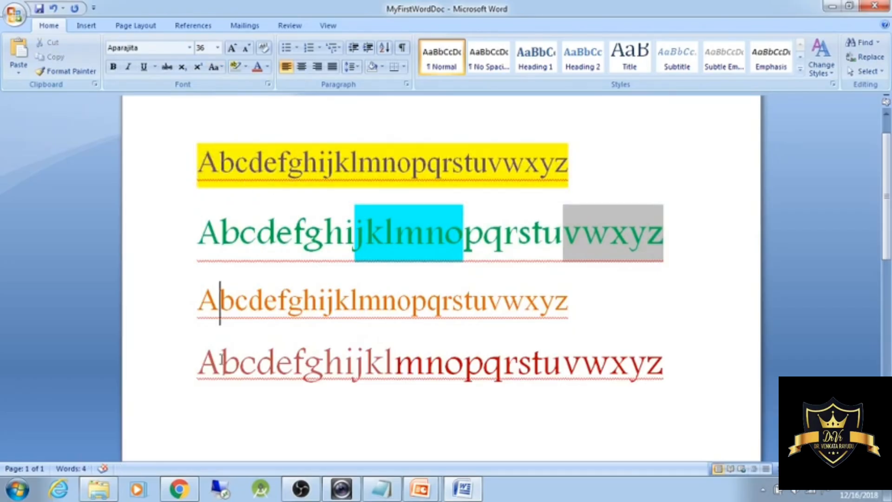
pyautogui.press('Up')
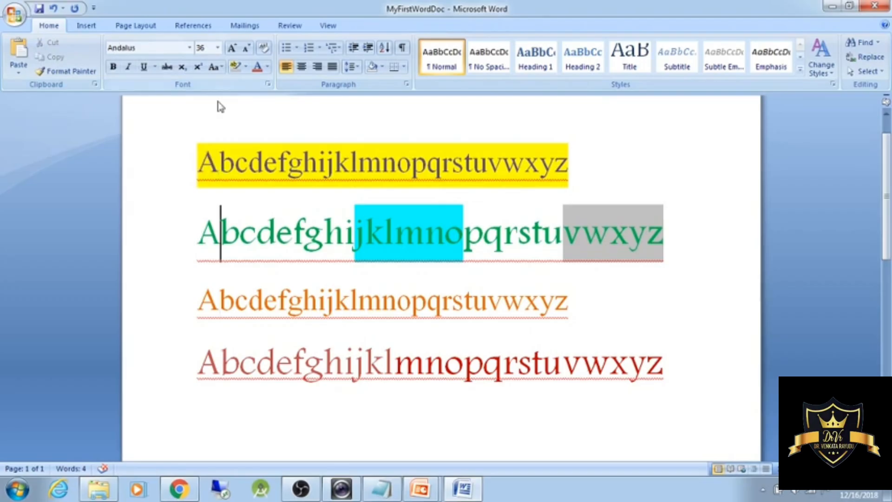
# Select the whole document text and apply Sentence case again.
pyautogui.hotkey('ctrl', 'a')
pyautogui.click(214, 67)
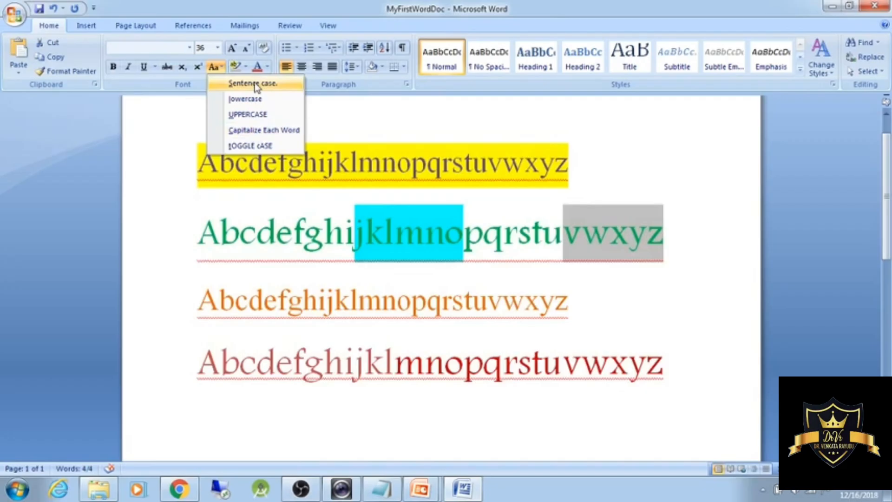
pyautogui.click(256, 85)
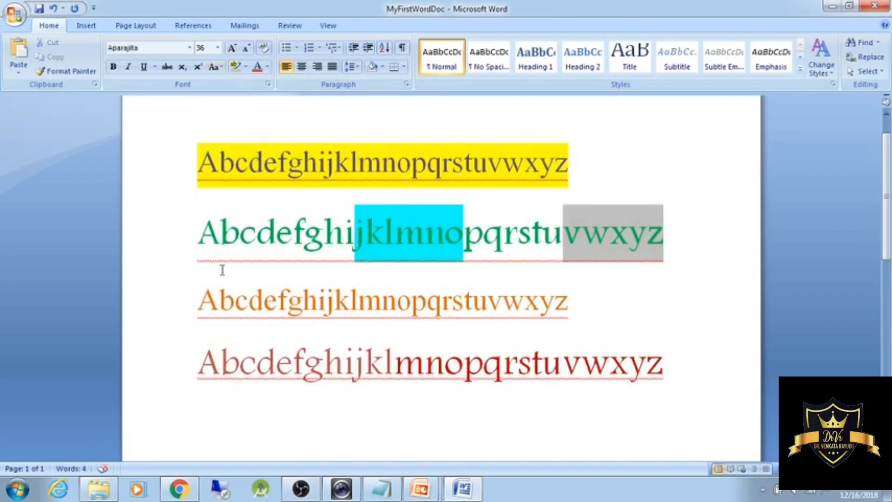
# Insert a space after "Abcd" in the first alphabet line and change all four lines to Capitalize Each Word.
pyautogui.click(264, 165)
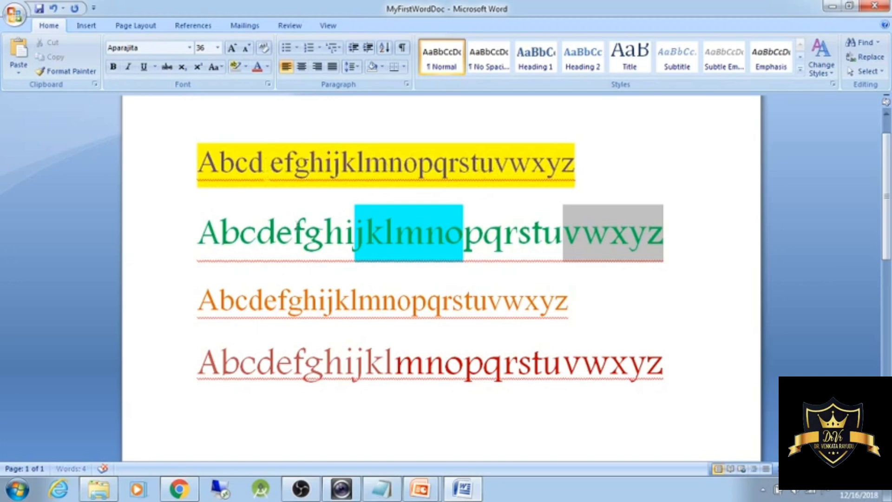
pyautogui.click(449, 165)
pyautogui.moveTo(665, 367); pyautogui.dragTo(196, 169)
pyautogui.click(221, 70)
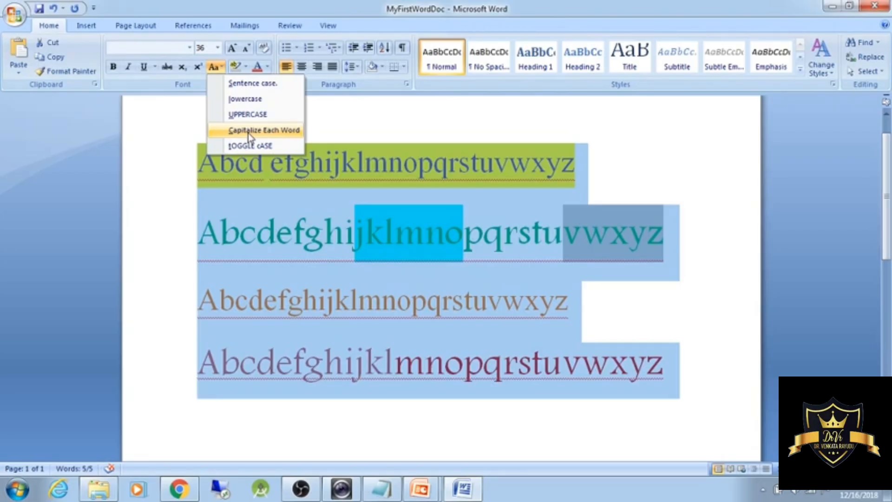
pyautogui.click(264, 131)
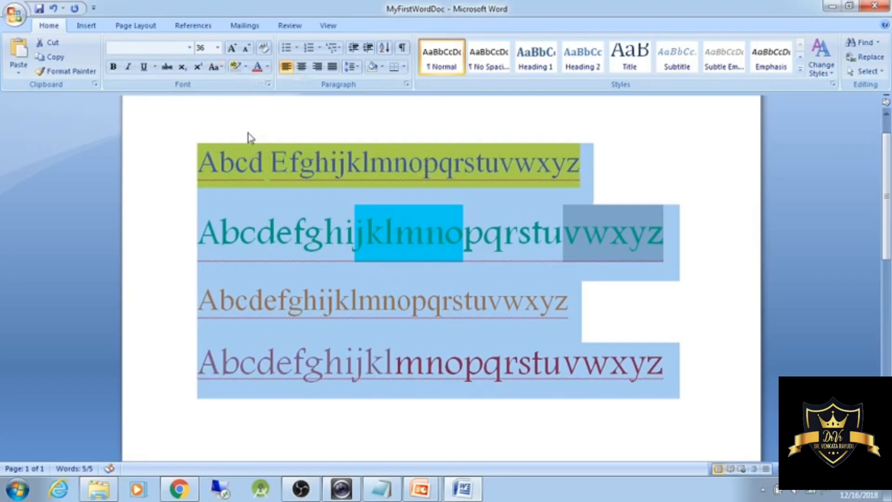
pyautogui.click(298, 190)
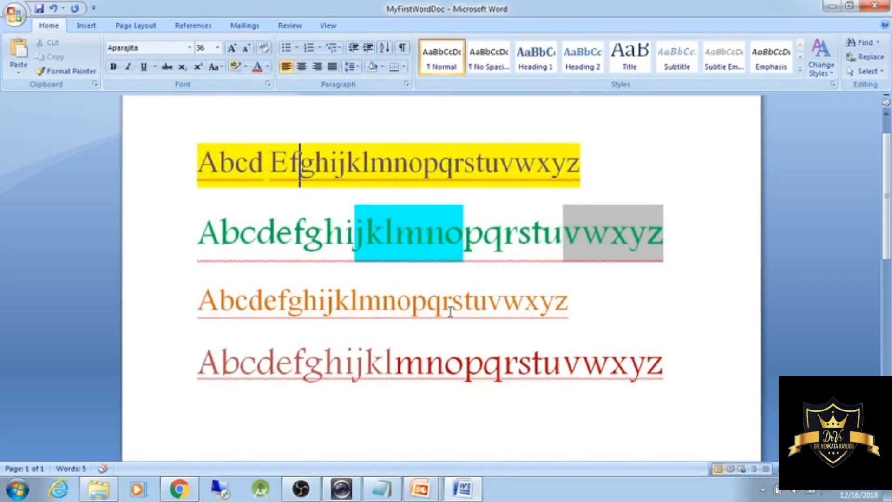
# Delete the entire document text and set the font size to 20.
pyautogui.hotkey('ctrl', 'a')
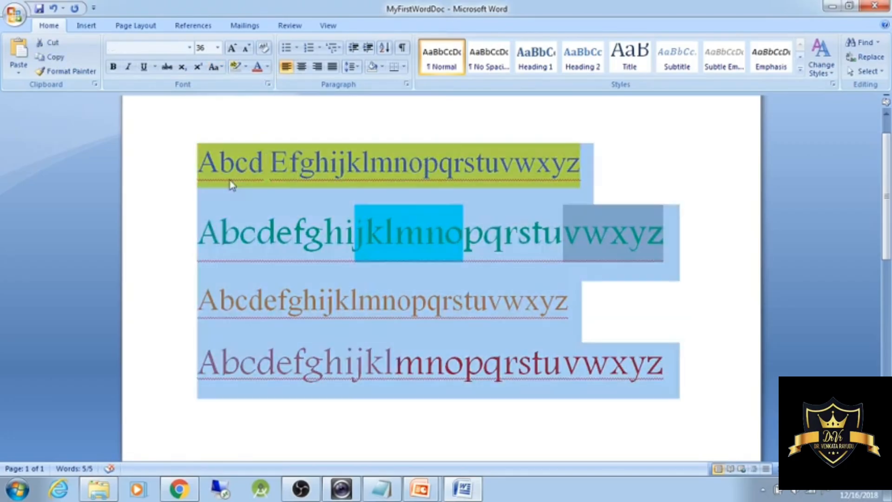
pyautogui.press('Delete')
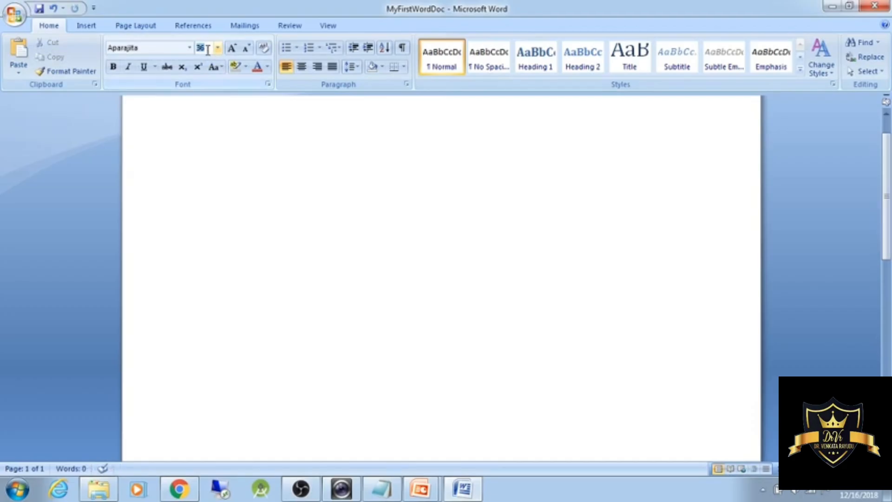
pyautogui.write('20')
pyautogui.press('Return')
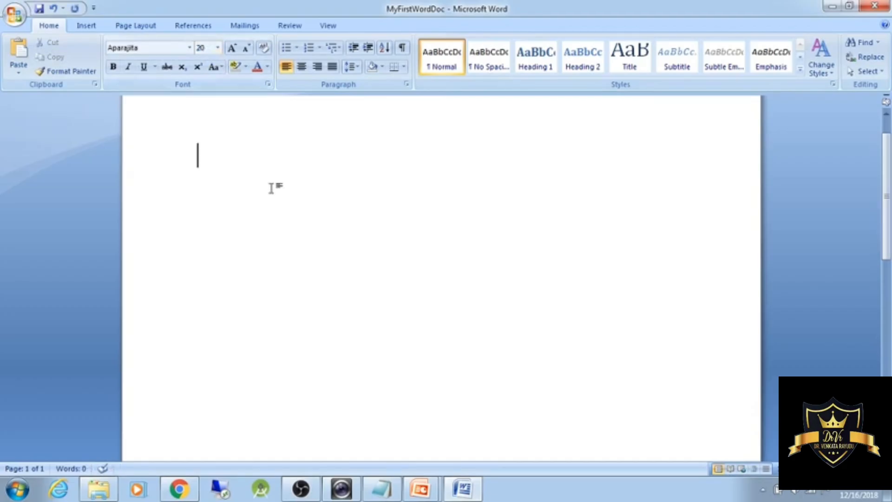
# Paste the copied article about Karnataka into the empty document and go back to its heading.
pyautogui.hotkey('ctrl', 'v')
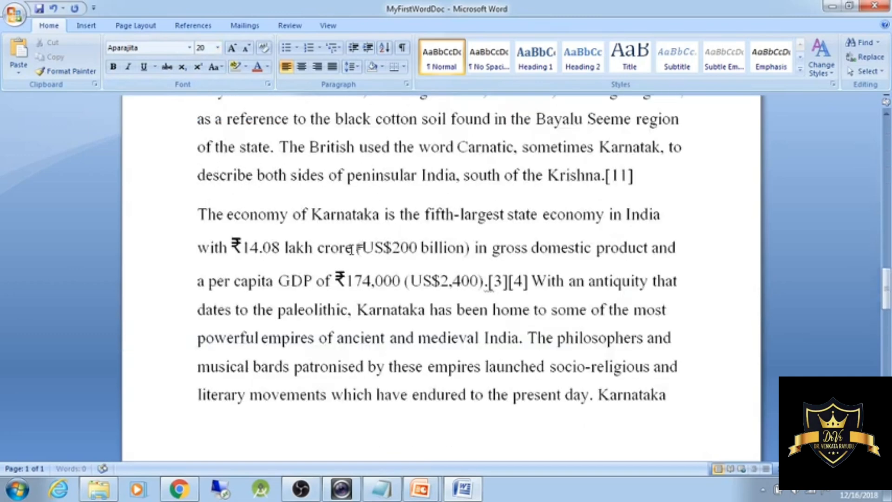
pyautogui.scroll(5, 351, 248)
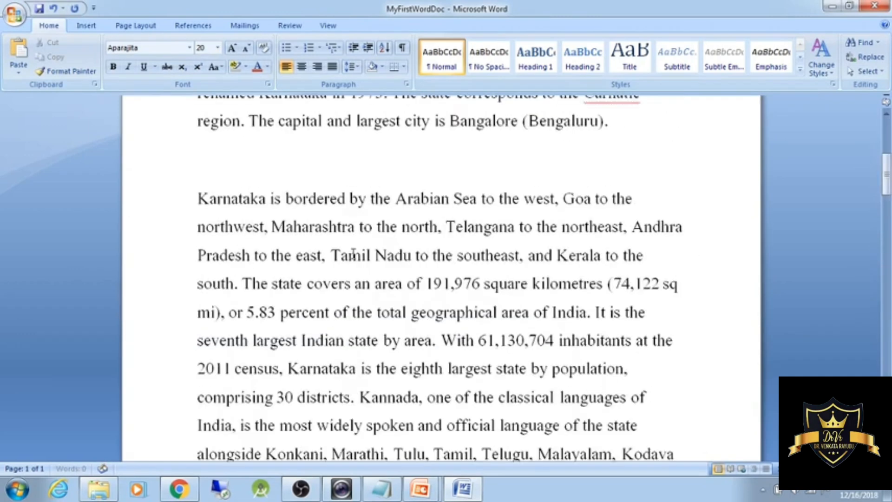
pyautogui.scroll(-5, 354, 254)
pyautogui.scroll(3, 358, 257)
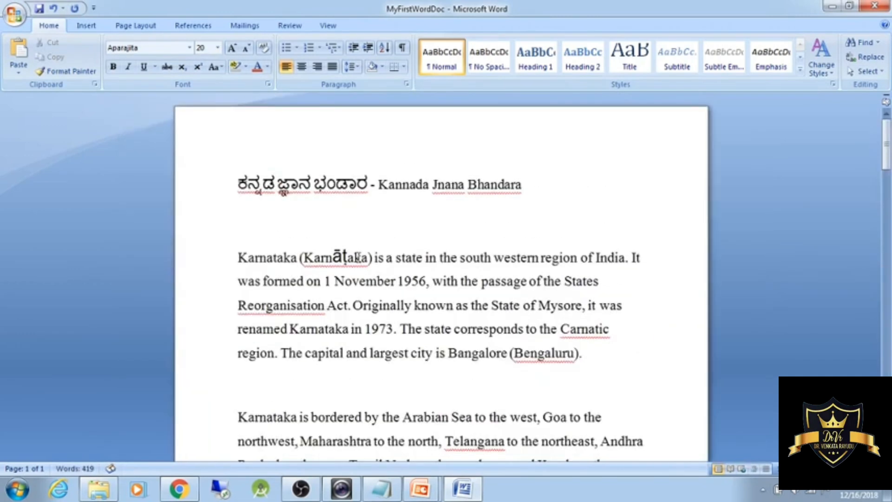
pyautogui.scroll(1, 358, 257)
# Select only the English words "Kannada Jnana Bhandara" in the heading and change them to UPPERCASE.
pyautogui.moveTo(537, 194); pyautogui.dragTo(221, 200)
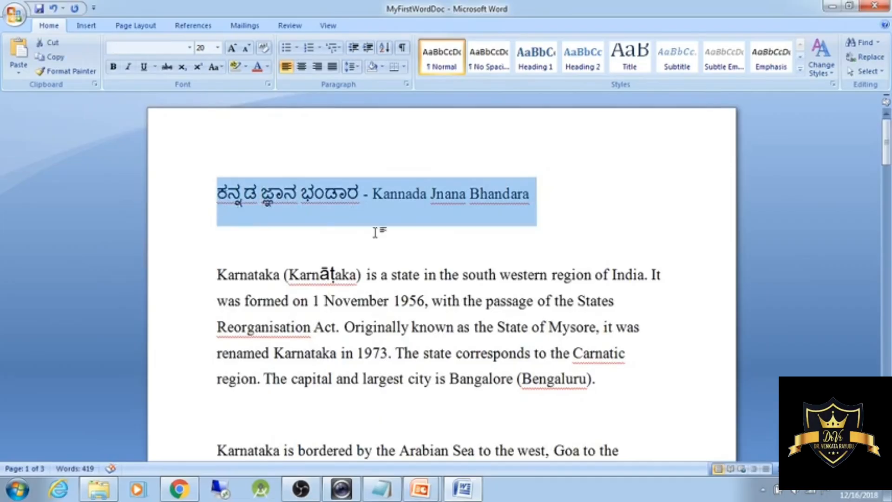
pyautogui.click(418, 199)
pyautogui.moveTo(538, 192); pyautogui.dragTo(236, 207)
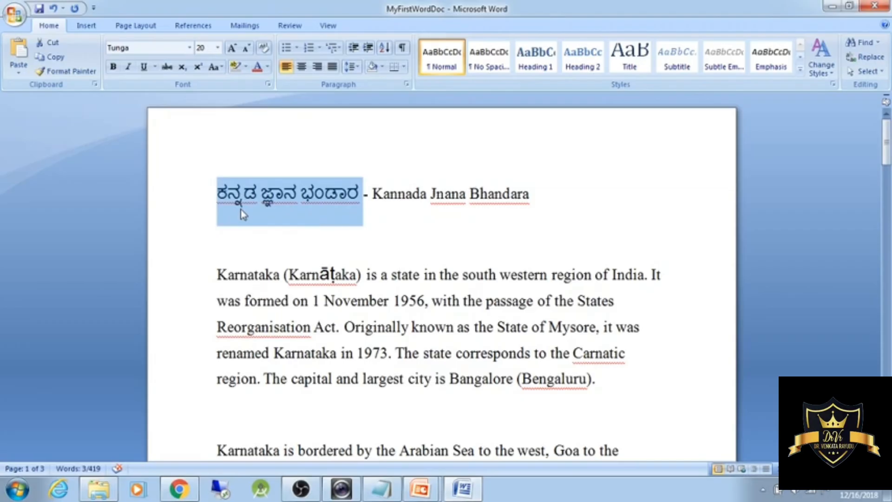
pyautogui.click(391, 194)
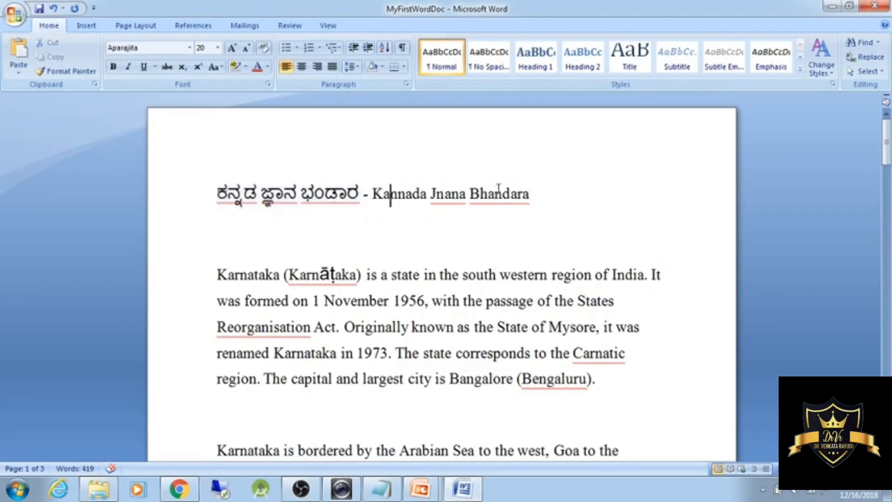
pyautogui.moveTo(529, 192); pyautogui.dragTo(372, 203)
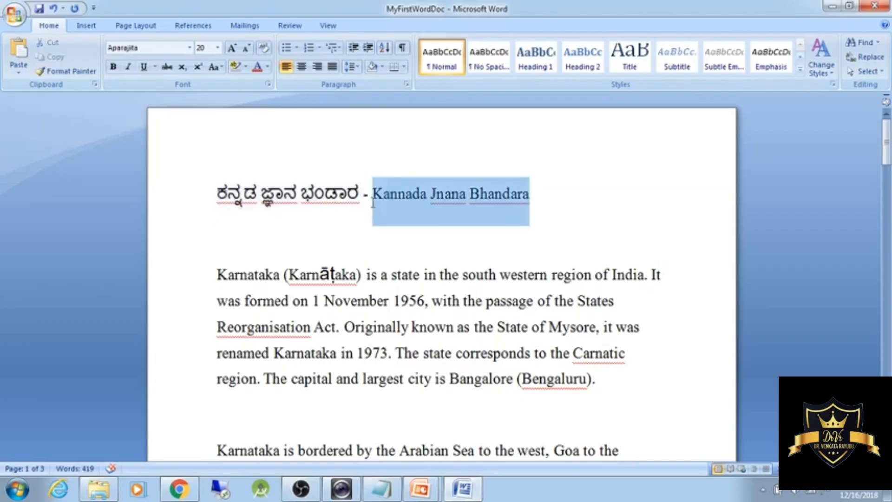
pyautogui.click(218, 68)
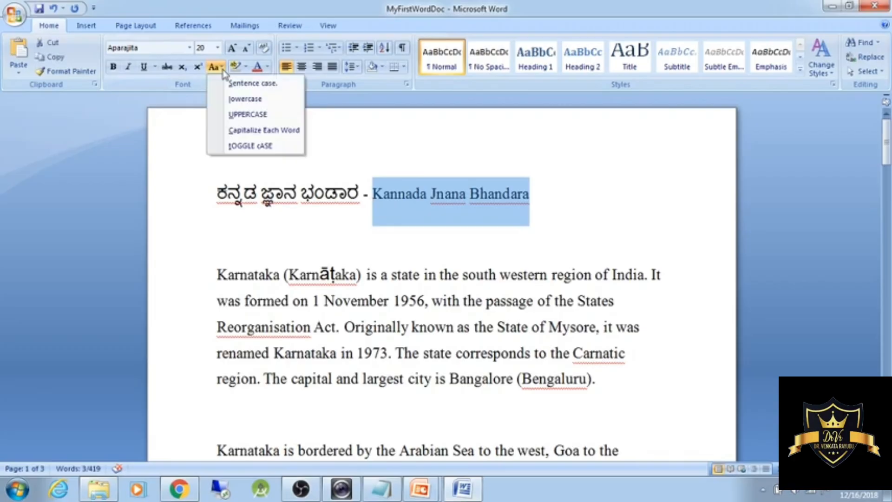
pyautogui.click(252, 114)
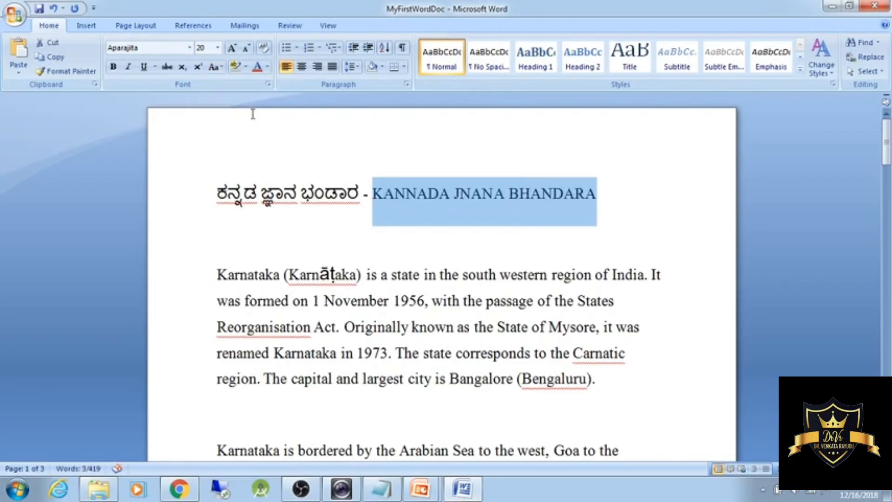
pyautogui.click(554, 229)
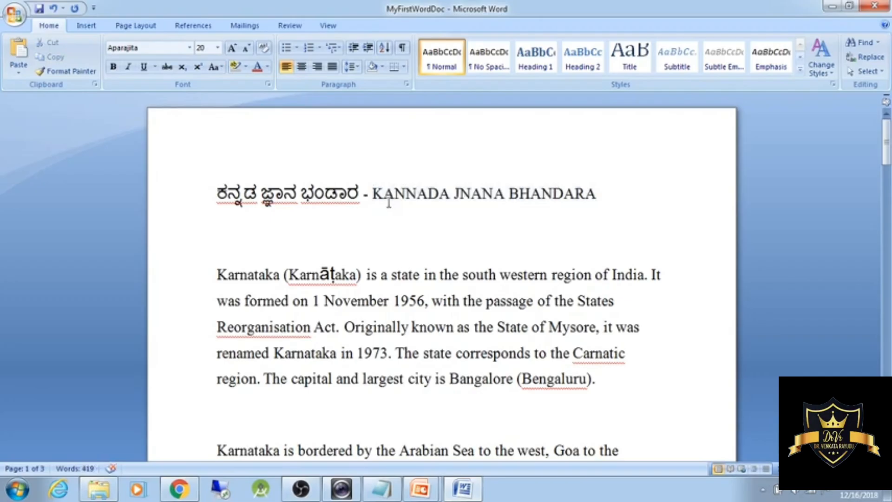
# Reselect the English words in the heading and change their case to lowercase.
pyautogui.keyDown('shift'); pyautogui.click(372, 194); pyautogui.keyUp('shift')
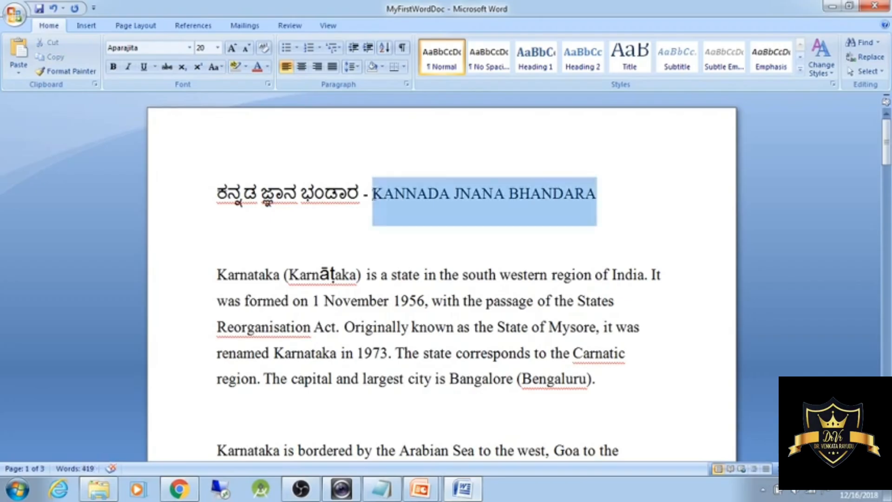
pyautogui.click(220, 67)
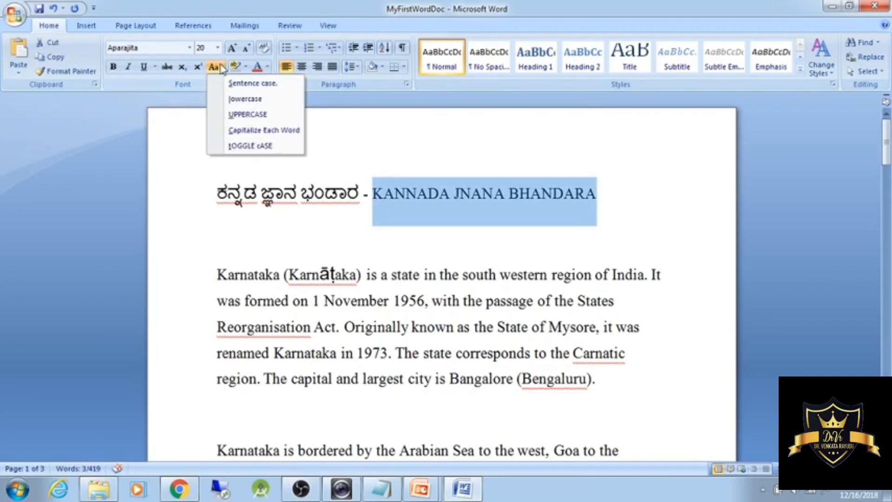
pyautogui.click(246, 99)
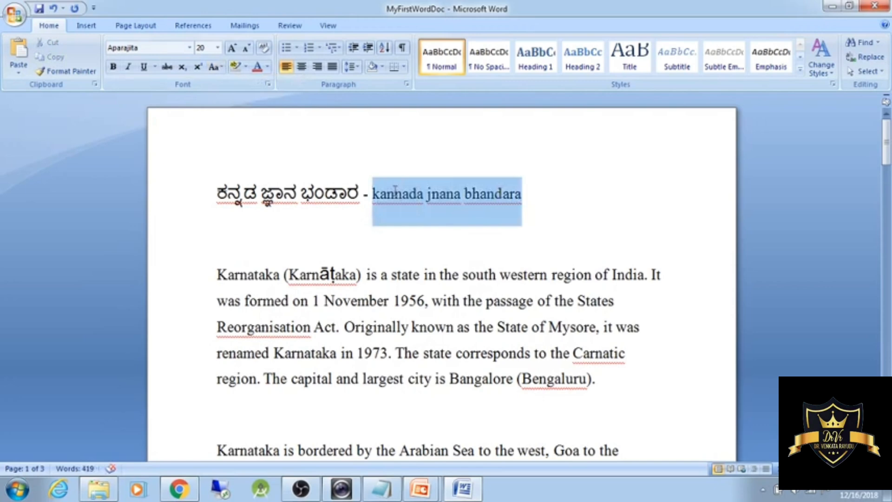
# Try to apply Sentence case to the English words following the dash in the heading.
pyautogui.click(218, 67)
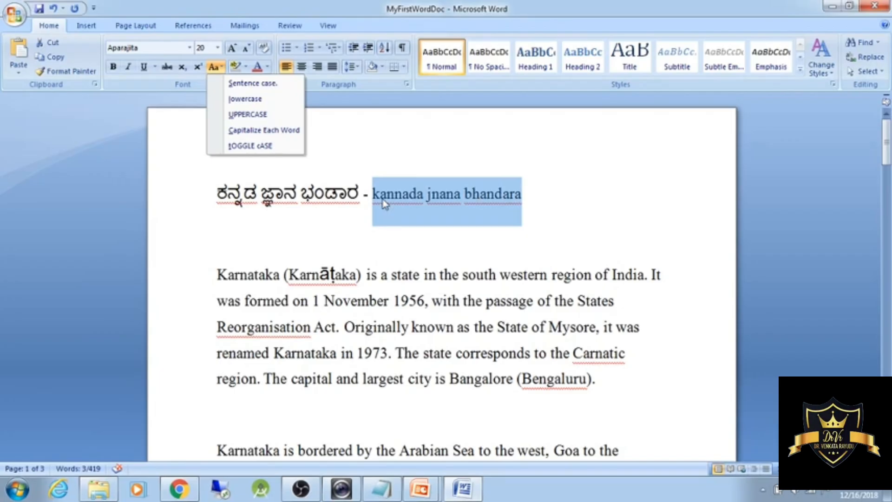
pyautogui.click(267, 84)
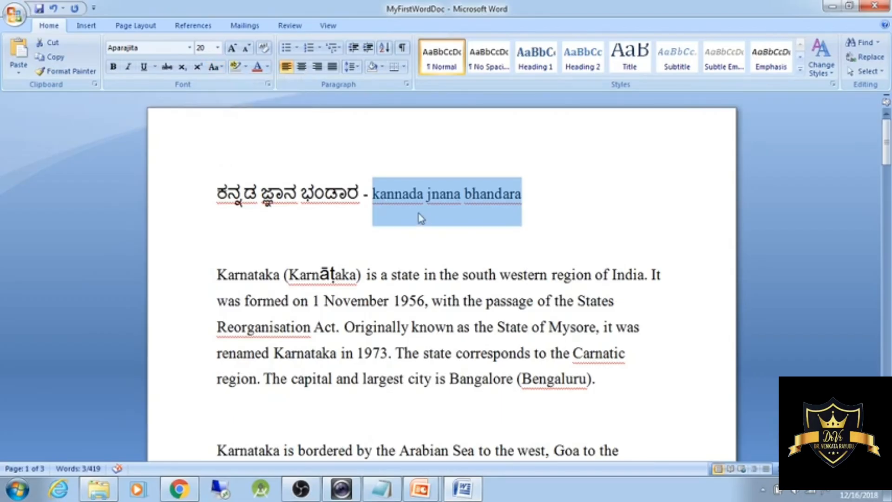
pyautogui.click(218, 68)
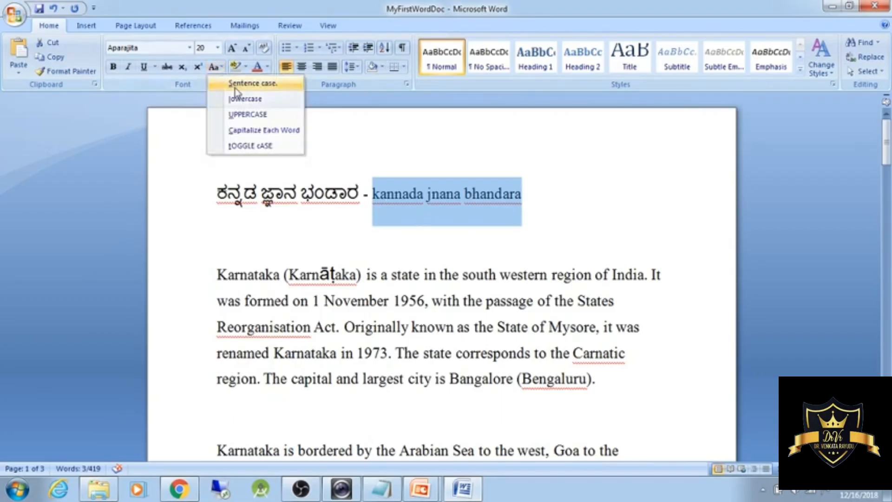
pyautogui.click(235, 84)
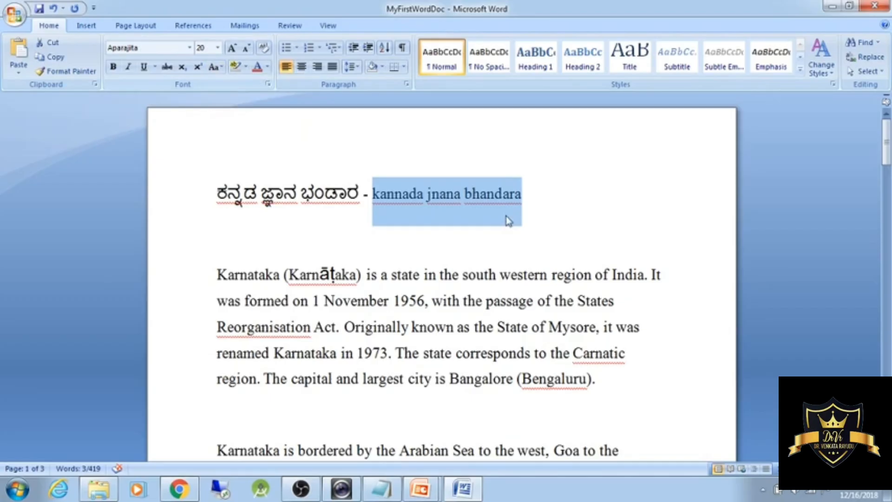
# Move the Kannada-script words from the start of the heading to its end, separated from the English words by a dash.
pyautogui.click(374, 194)
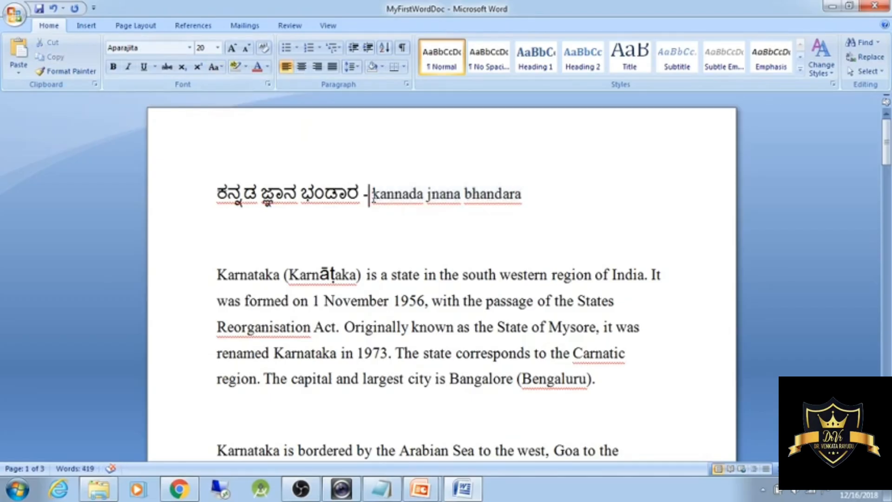
pyautogui.moveTo(374, 194); pyautogui.dragTo(198, 204)
pyautogui.hotkey('ctrl', 'c')
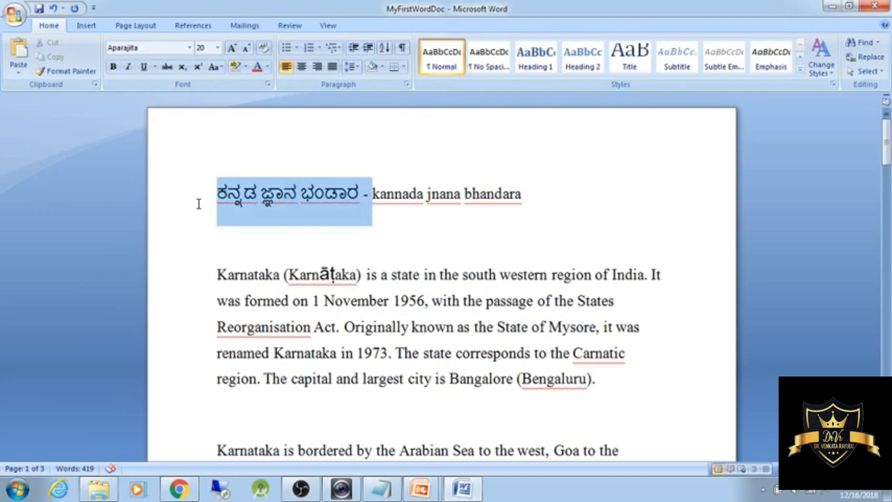
pyautogui.press('Delete')
pyautogui.click(378, 191)
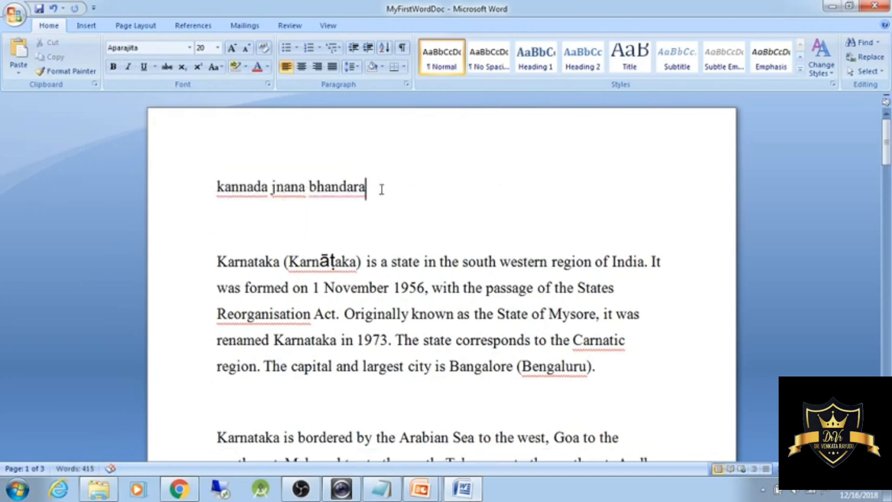
pyautogui.write('-')
pyautogui.hotkey('ctrl', 'v')
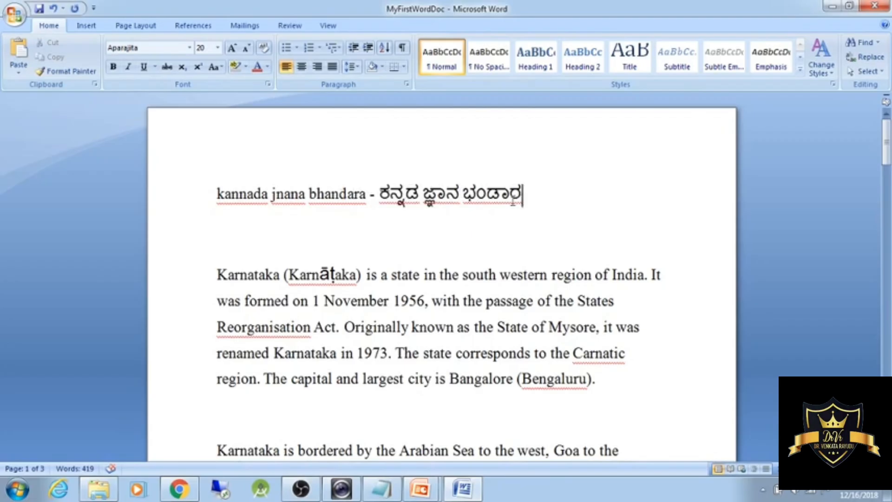
# Apply Sentence case to the English words at the start of the heading and check their first letter.
pyautogui.moveTo(369, 194); pyautogui.dragTo(200, 196)
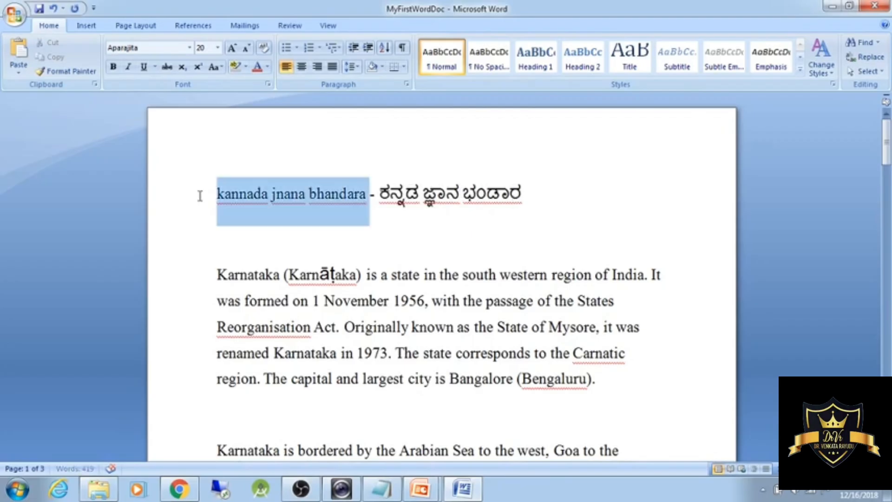
pyautogui.click(214, 67)
pyautogui.click(241, 84)
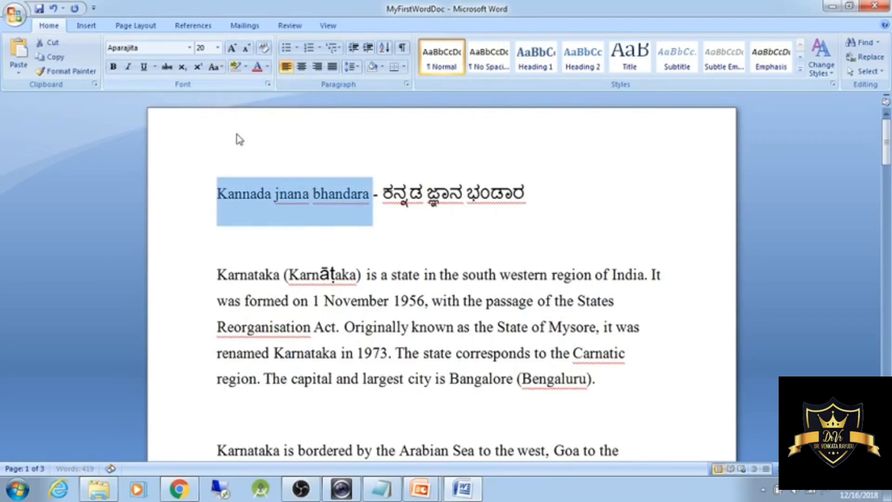
pyautogui.moveTo(217, 195); pyautogui.dragTo(228, 205)
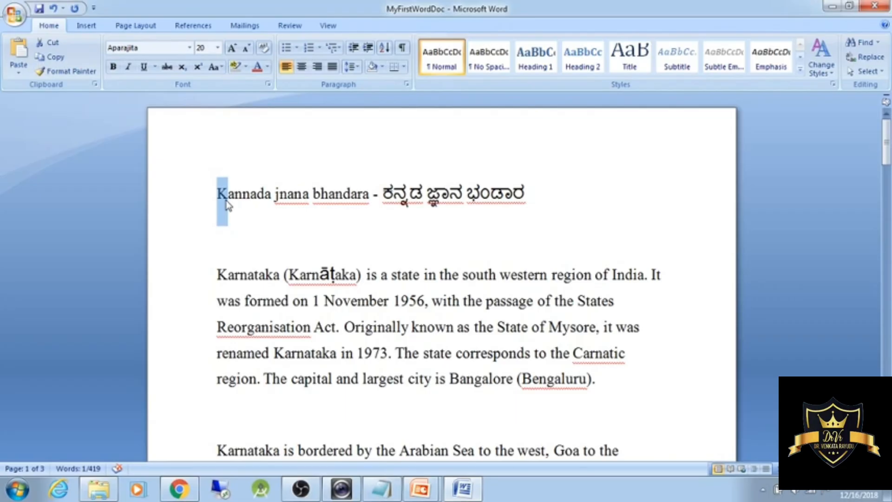
pyautogui.moveTo(227, 180)
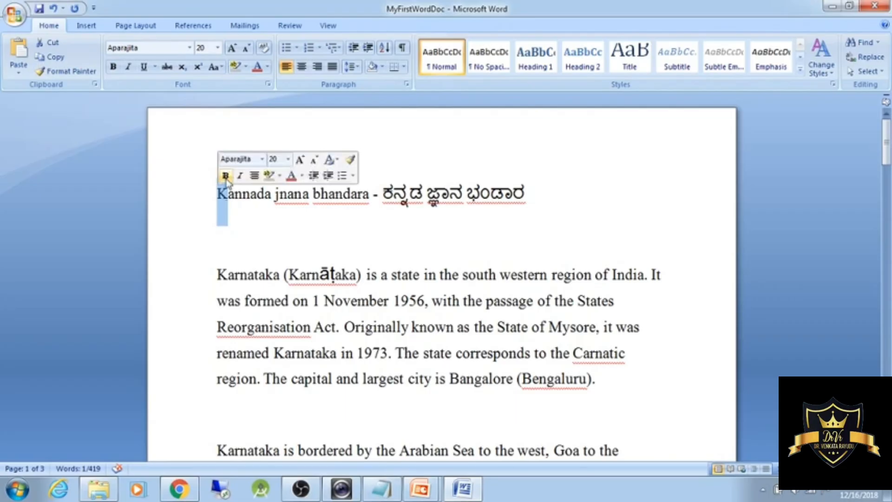
pyautogui.click(275, 225)
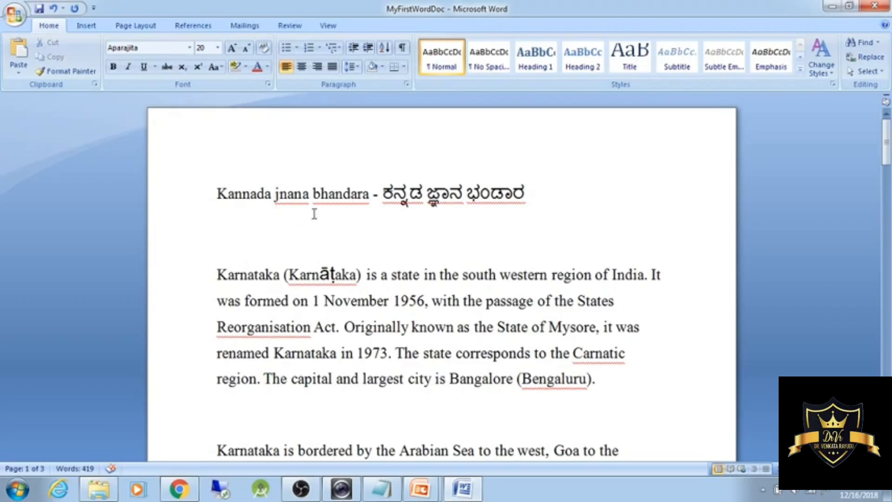
pyautogui.click(323, 227)
pyautogui.scroll(-1, 327, 223)
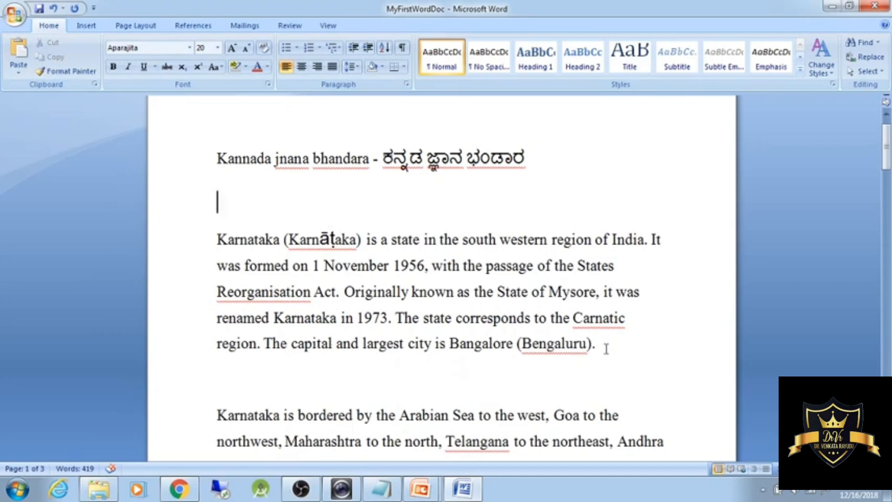
pyautogui.moveTo(606, 348); pyautogui.dragTo(222, 251)
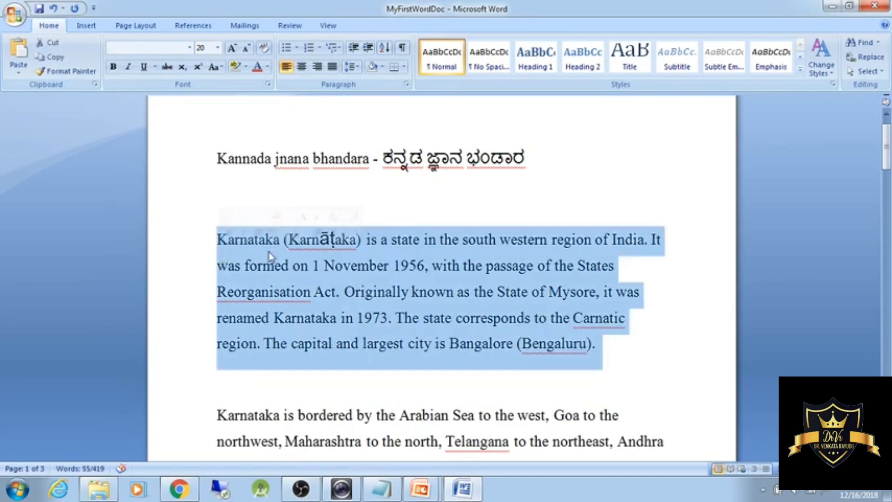
pyautogui.click(333, 268)
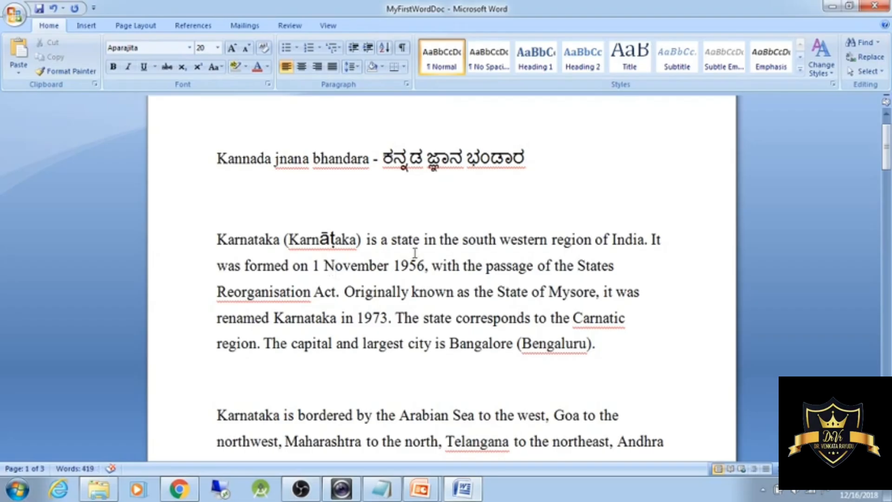
pyautogui.scroll(-2, 414, 253)
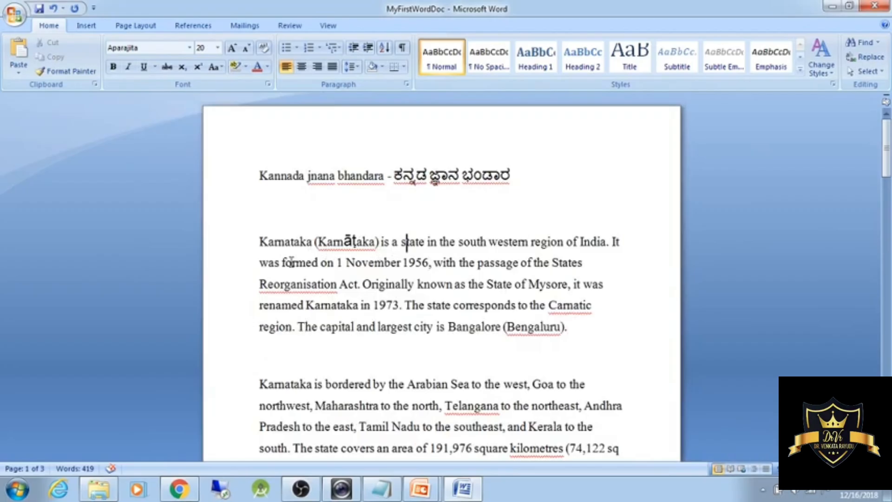
pyautogui.tripleClick(242, 241)
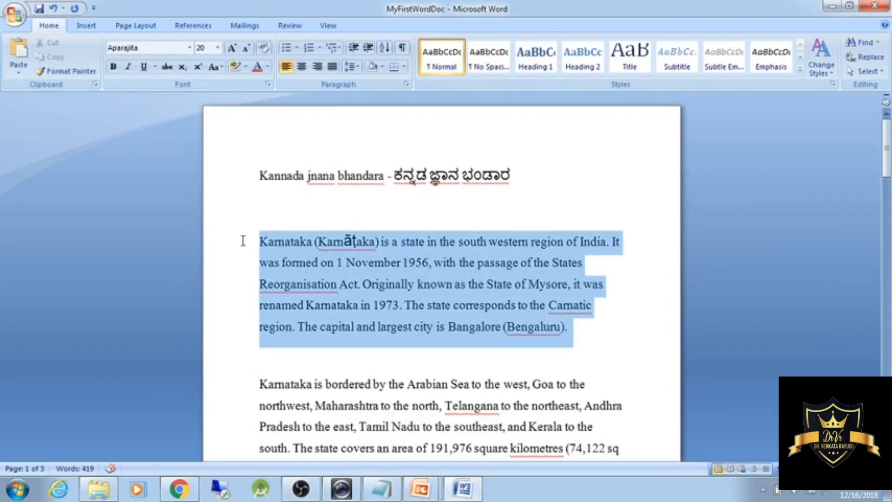
pyautogui.click(218, 67)
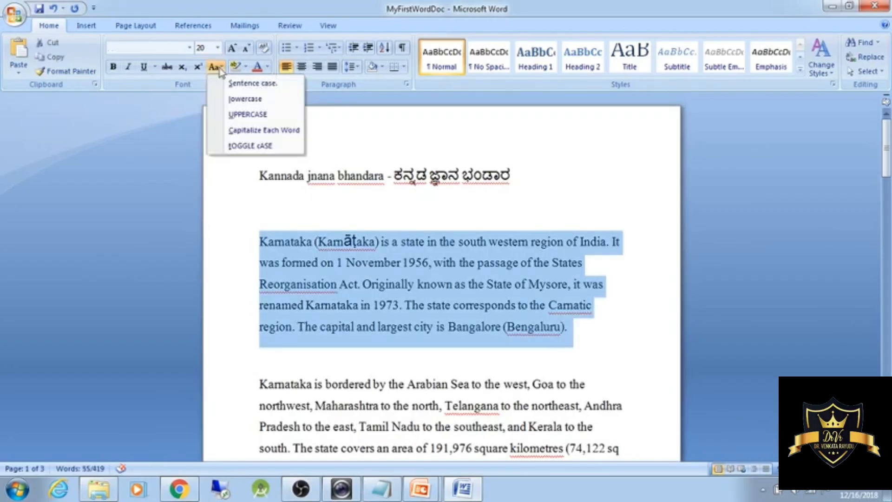
pyautogui.click(365, 306)
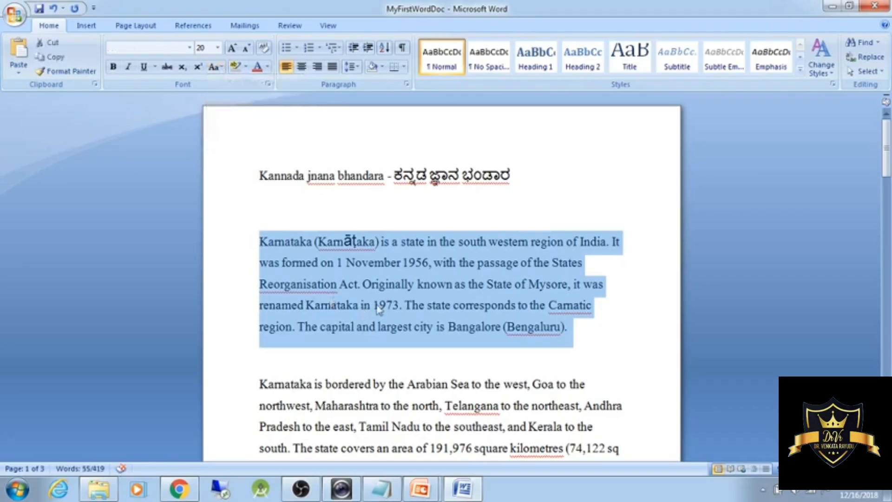
pyautogui.click(579, 330)
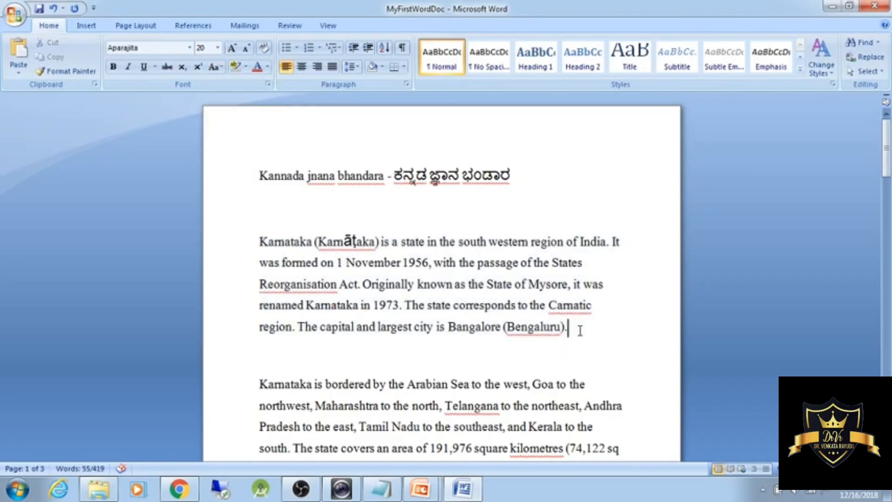
# Apply Capitalize Each Word to the whole first paragraph below the heading and check the initial letters of its words.
pyautogui.tripleClick(325, 276)
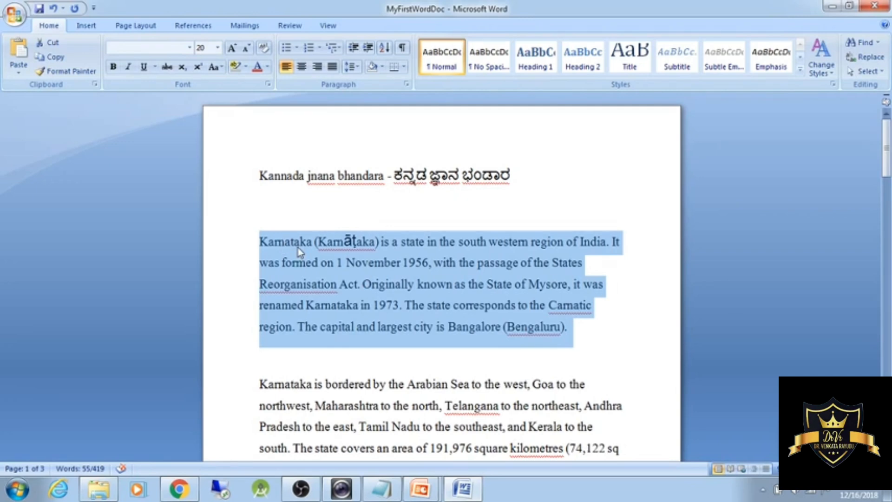
pyautogui.click(222, 68)
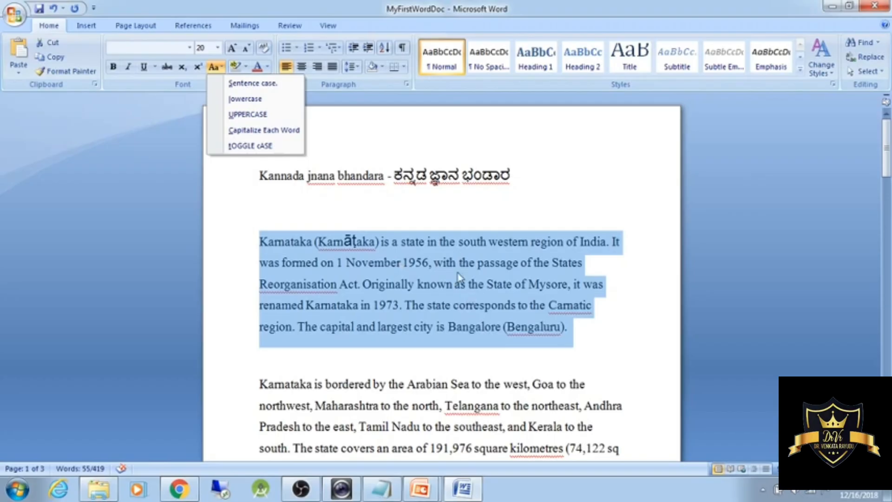
pyautogui.click(252, 133)
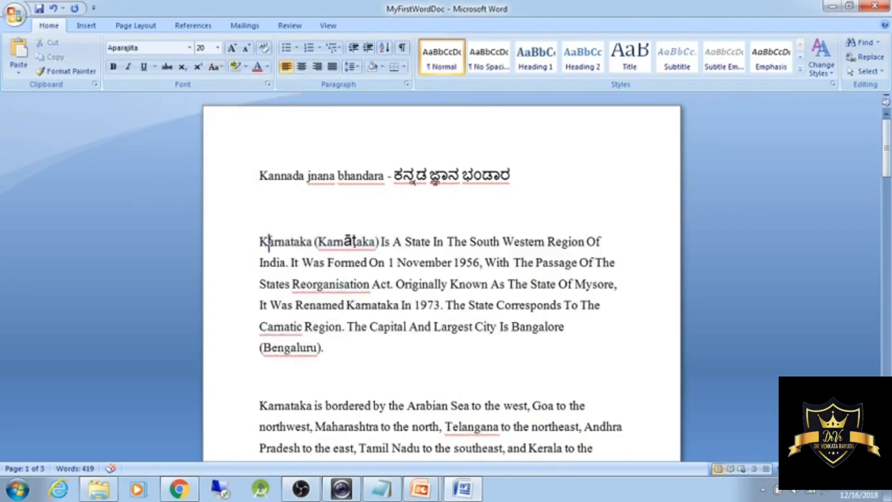
pyautogui.moveTo(270, 242); pyautogui.dragTo(260, 241)
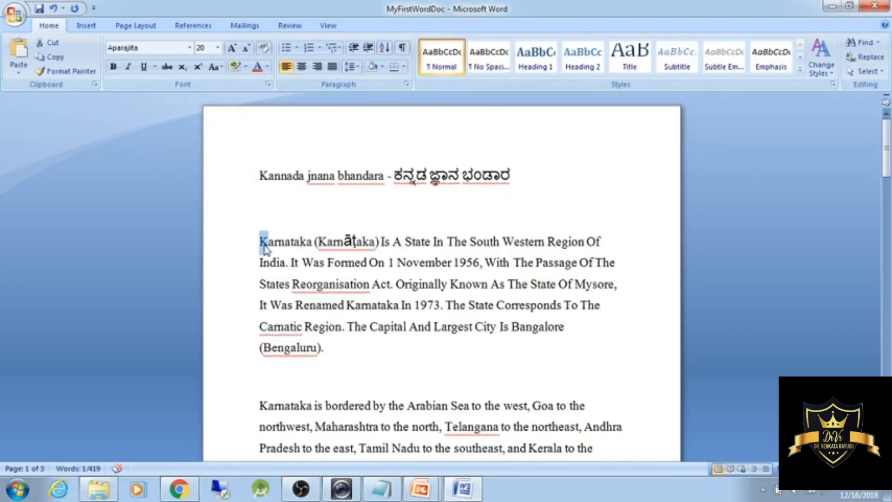
pyautogui.click(383, 243)
pyautogui.click(413, 244)
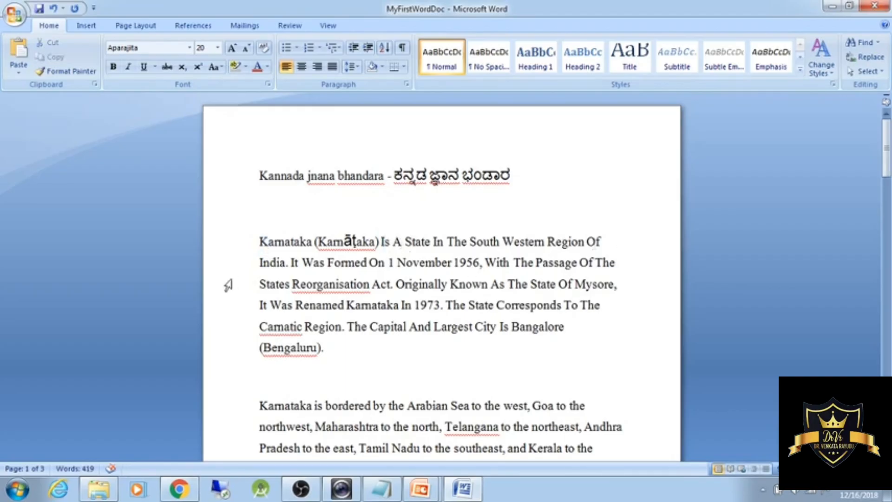
pyautogui.moveTo(259, 241); pyautogui.dragTo(334, 348)
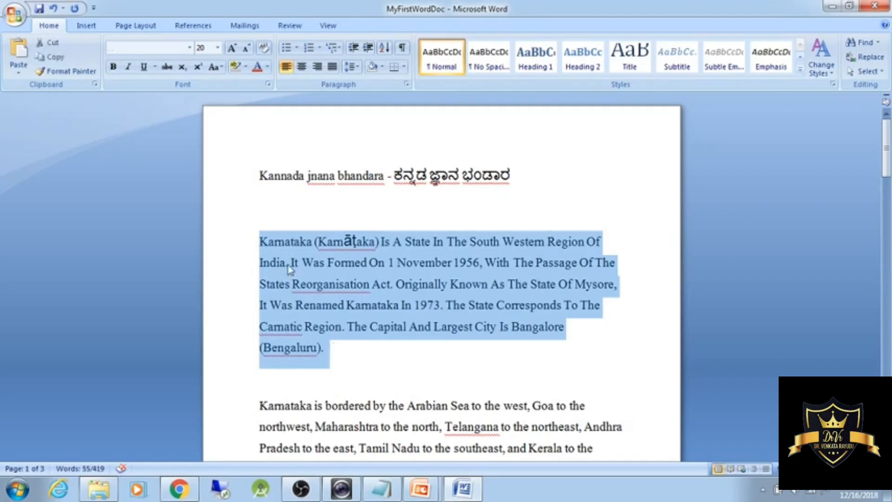
pyautogui.moveTo(326, 350); pyautogui.dragTo(238, 266)
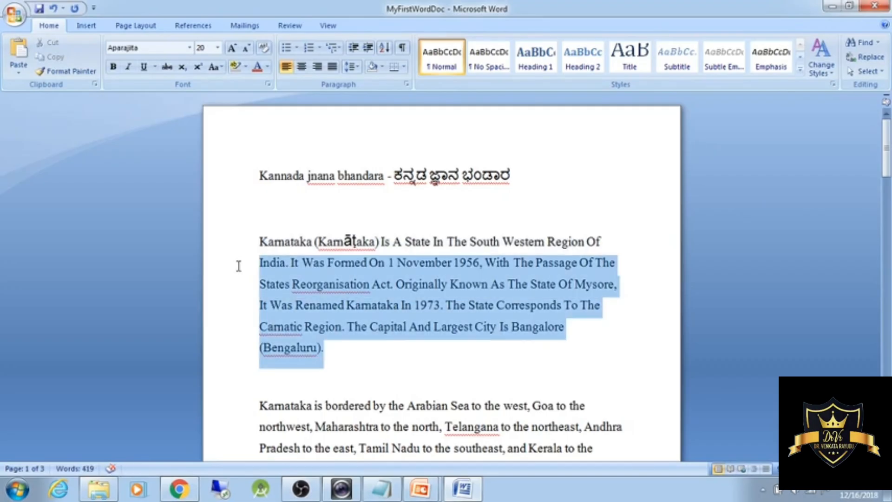
pyautogui.tripleClick(295, 279)
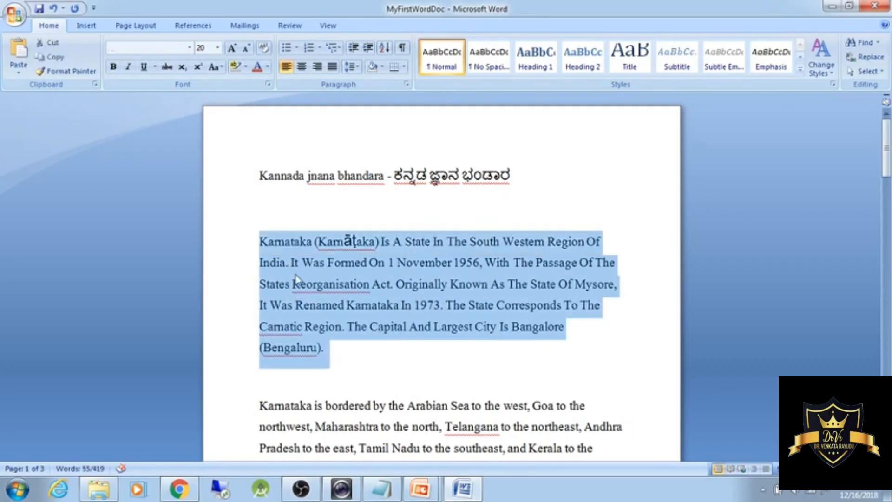
pyautogui.click(224, 69)
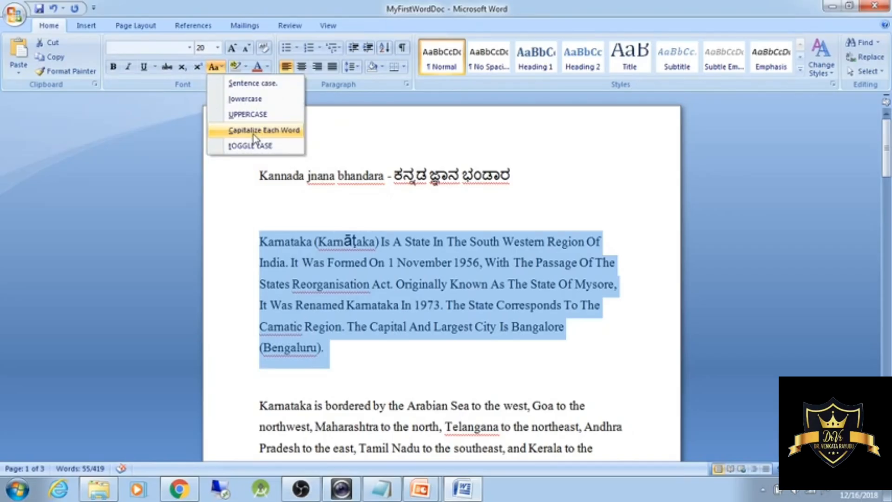
pyautogui.click(355, 362)
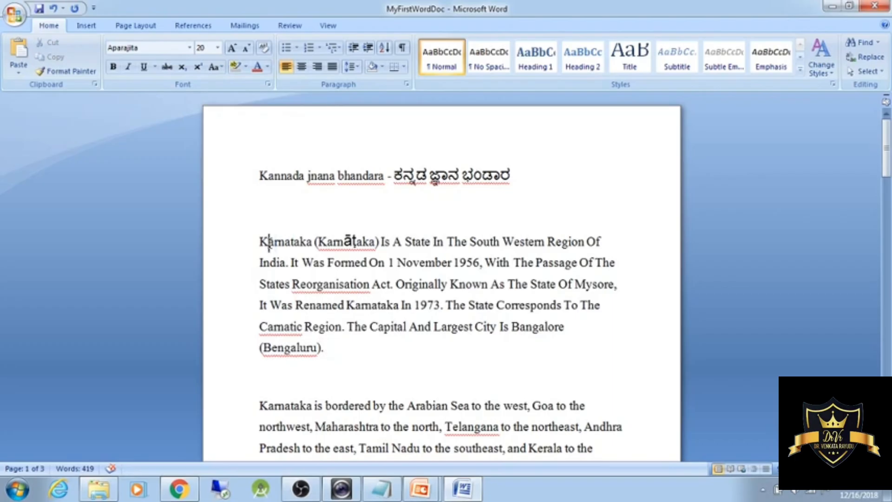
# Try Toggle Case on the opening word "Karnataka" of the first paragraph, and undo the change.
pyautogui.doubleClick(300, 242)
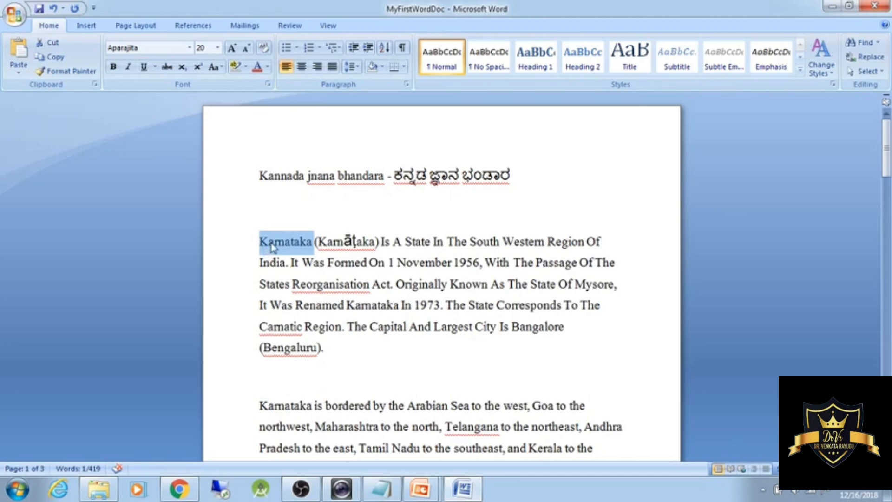
pyautogui.click(221, 67)
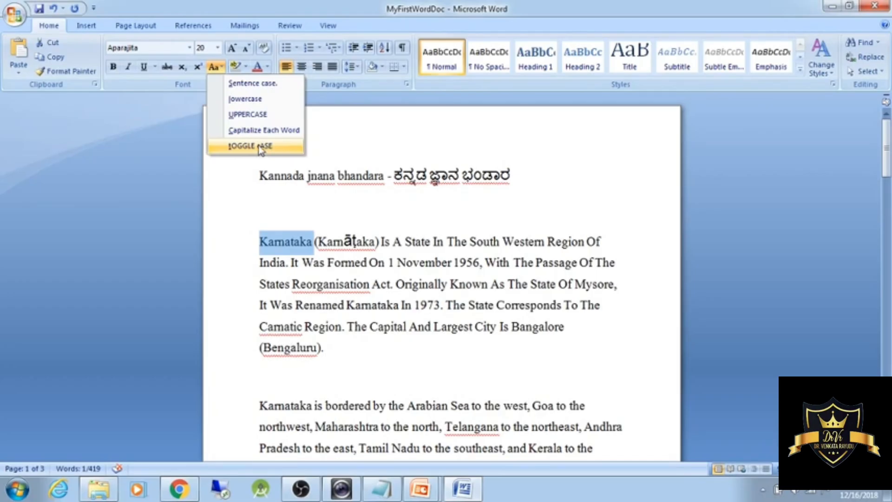
pyautogui.click(260, 147)
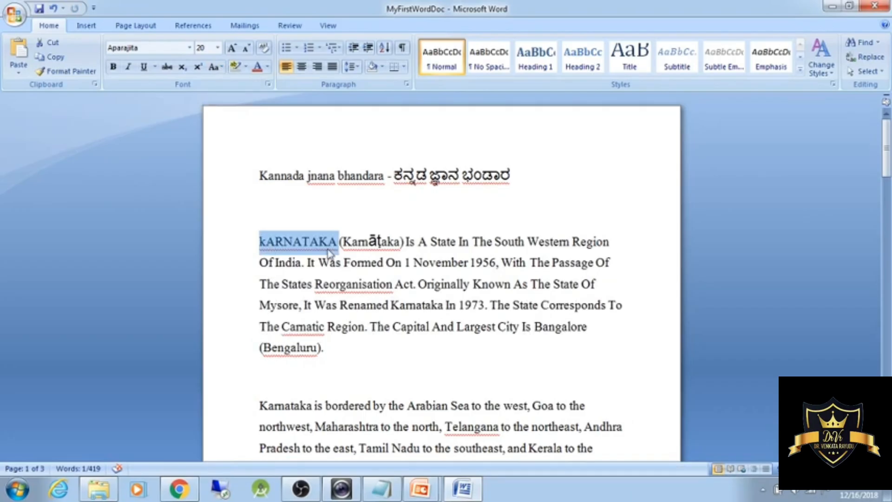
pyautogui.hotkey('ctrl', 'z')
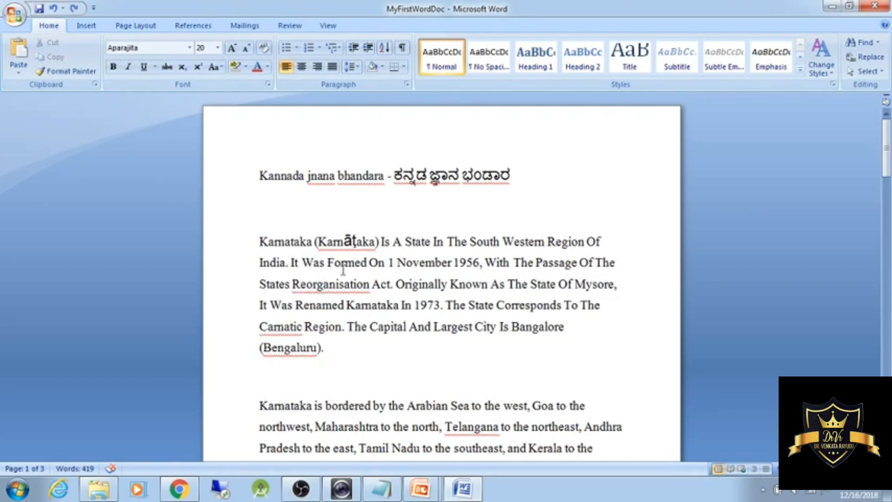
# Change the English words before the dash in the heading to UPPERCASE.
pyautogui.moveTo(386, 176); pyautogui.dragTo(263, 177)
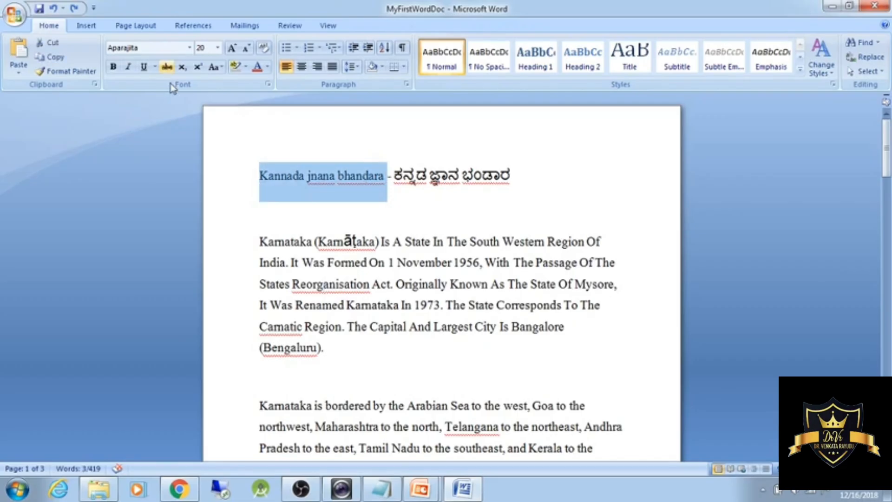
pyautogui.click(215, 66)
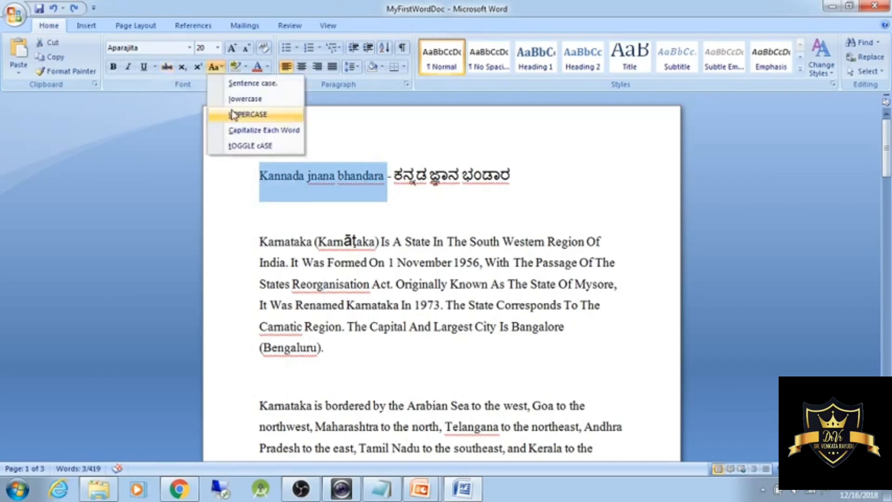
pyautogui.click(233, 115)
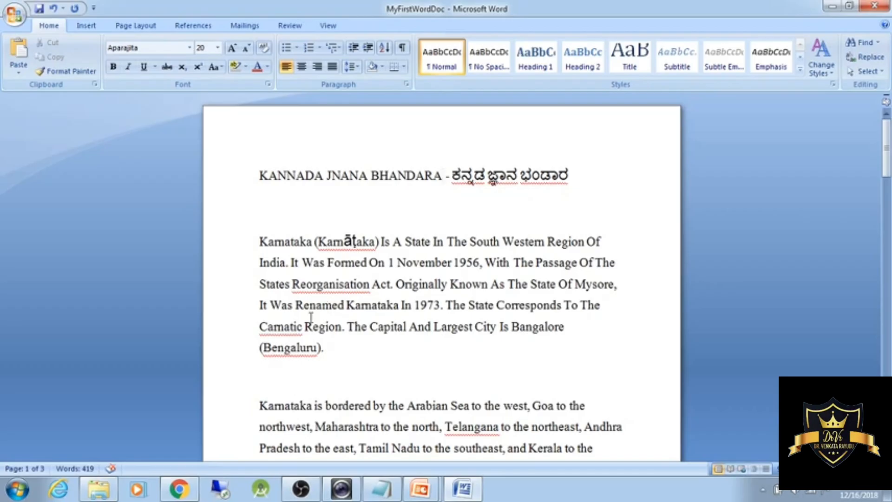
# Set the font of the entire document's text to Century Gothic.
pyautogui.click(260, 242)
pyautogui.hotkey('ctrl', 'a')
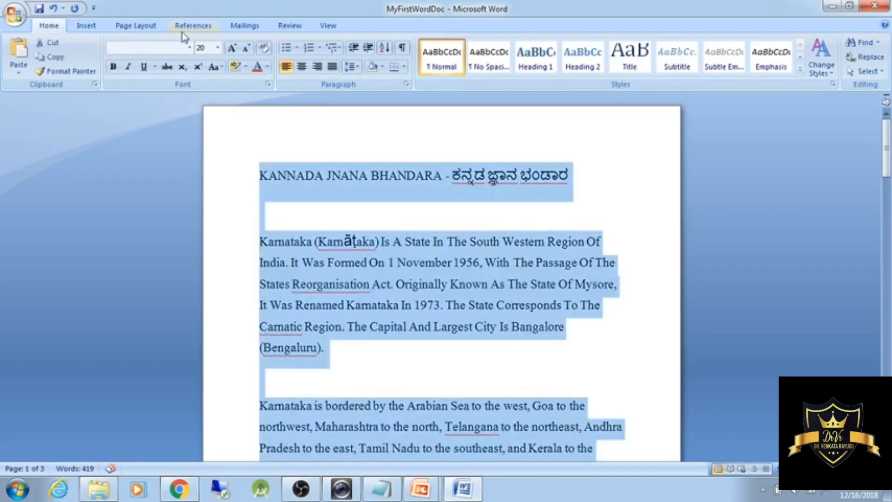
pyautogui.click(189, 48)
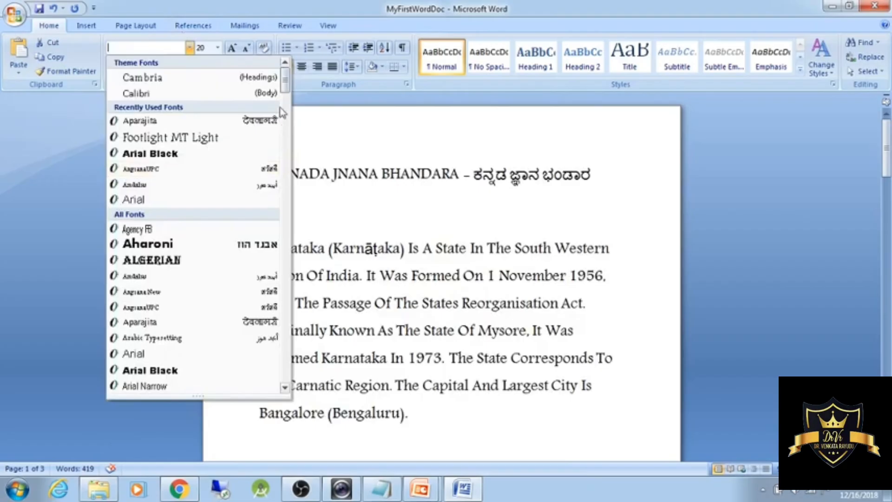
pyautogui.moveTo(282, 111); pyautogui.dragTo(291, 150)
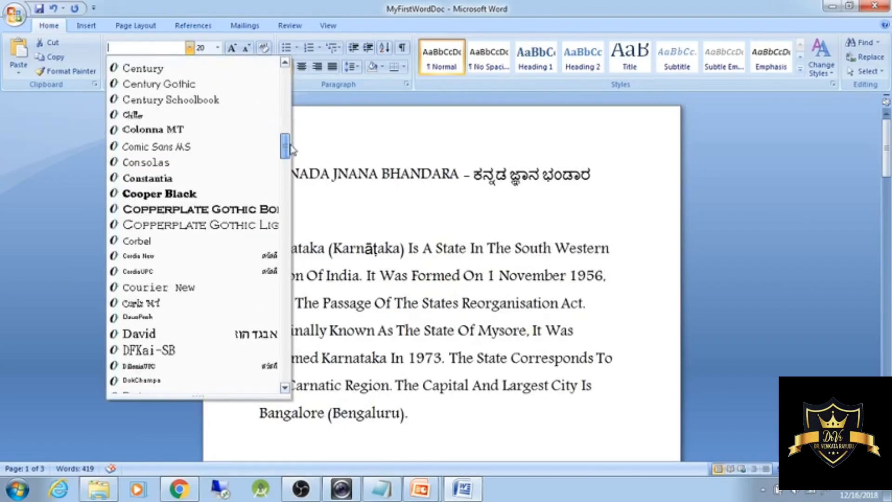
pyautogui.click(187, 85)
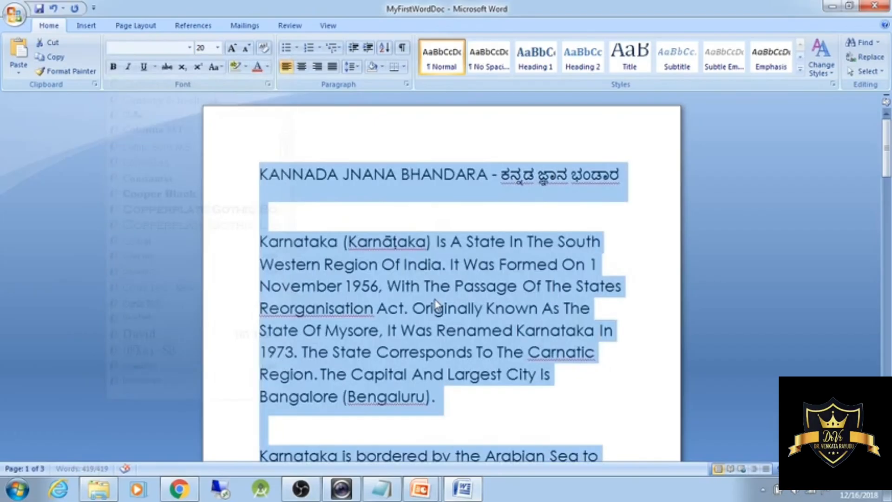
pyautogui.click(420, 288)
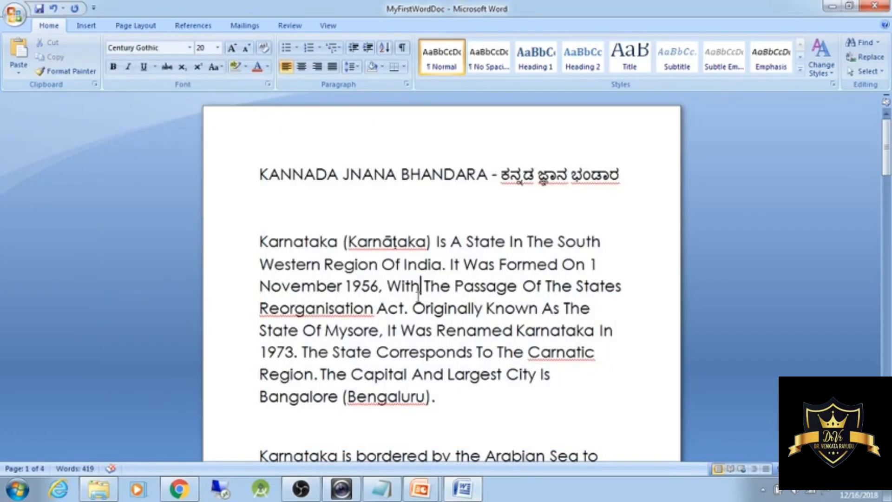
# Set the font size of the entire document's text to 14.
pyautogui.scroll(2, 418, 292)
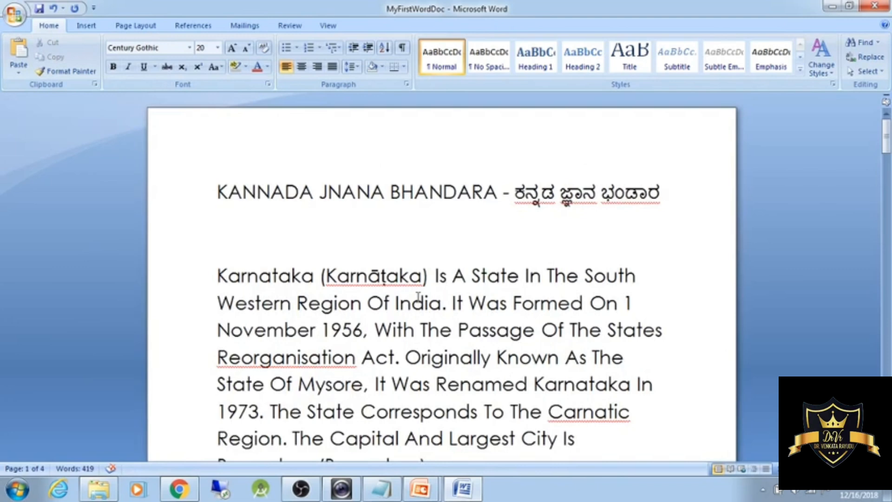
pyautogui.hotkey('ctrl', 'a')
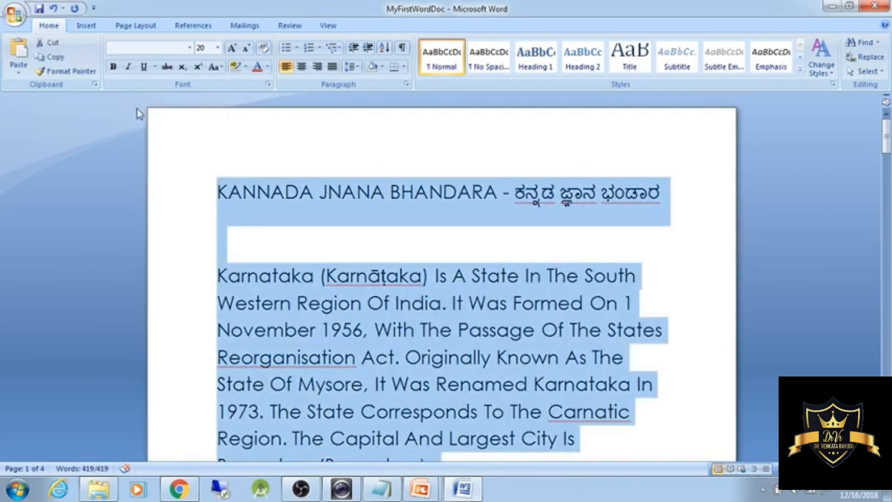
pyautogui.click(203, 47)
pyautogui.write('1')
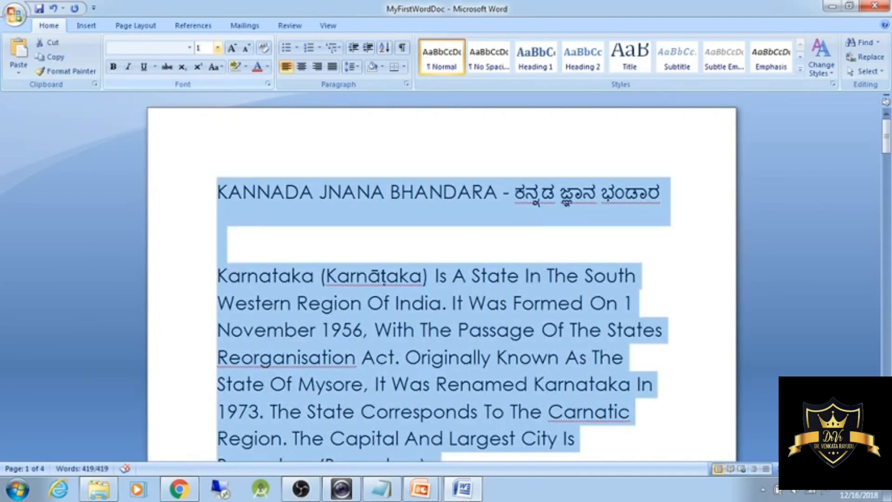
pyautogui.write('4')
pyautogui.press('Return')
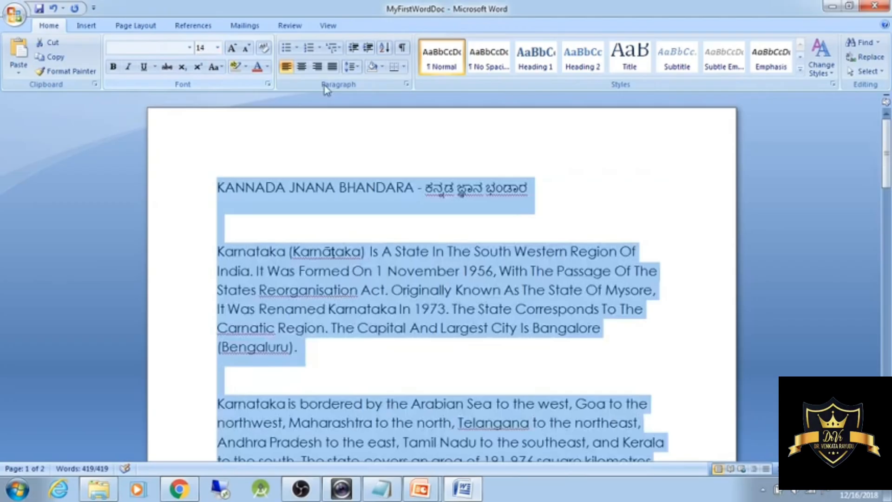
# Examine how the heading and the article's paragraphs line up at the page margins throughout both pages.
pyautogui.click(231, 194)
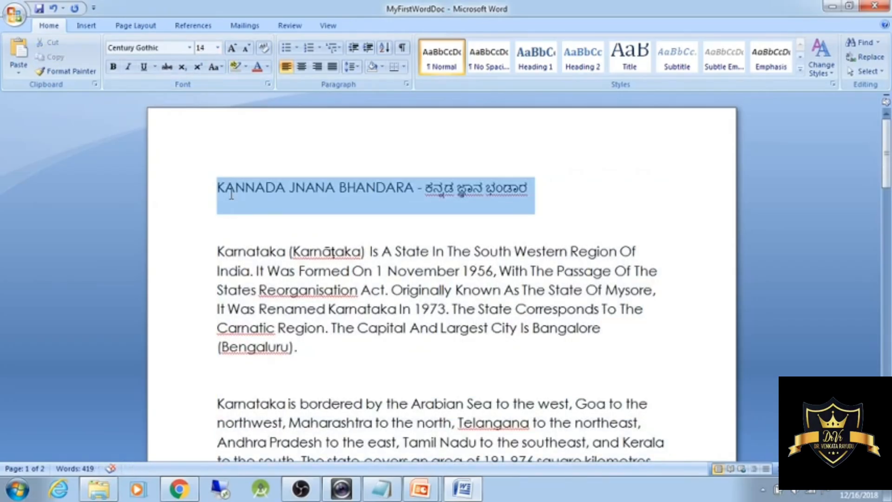
pyautogui.tripleClick(231, 194)
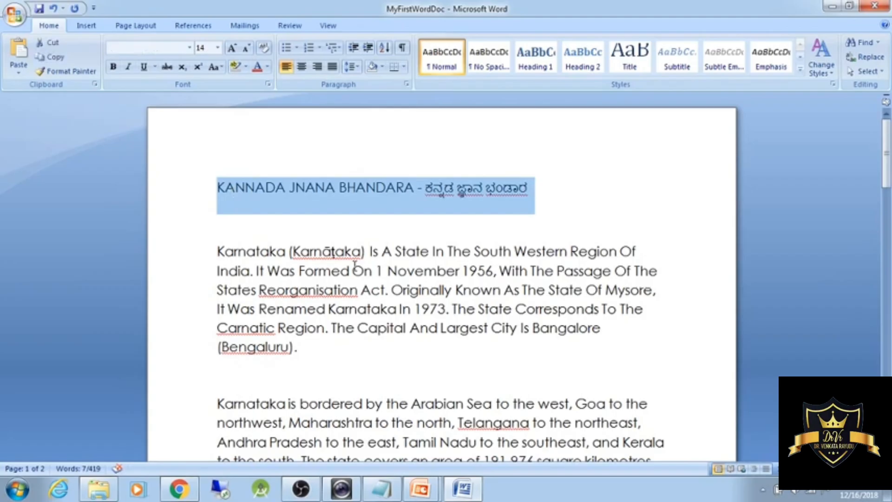
pyautogui.click(411, 330)
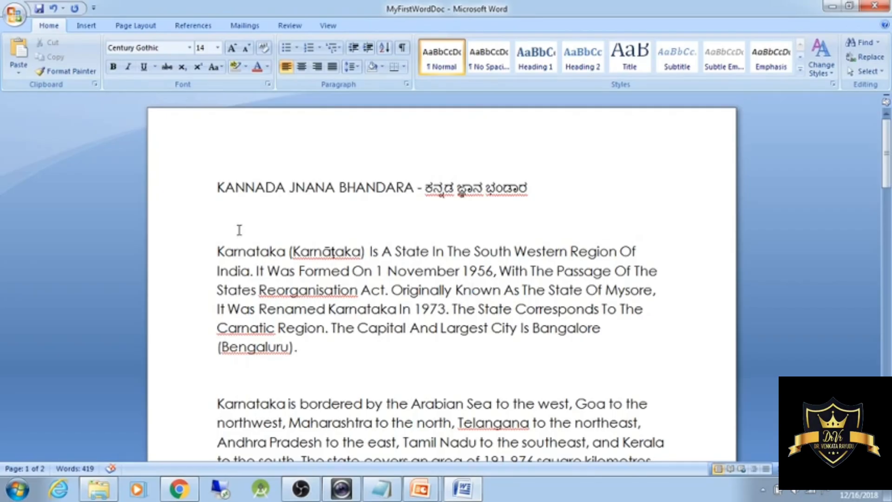
pyautogui.tripleClick(445, 209)
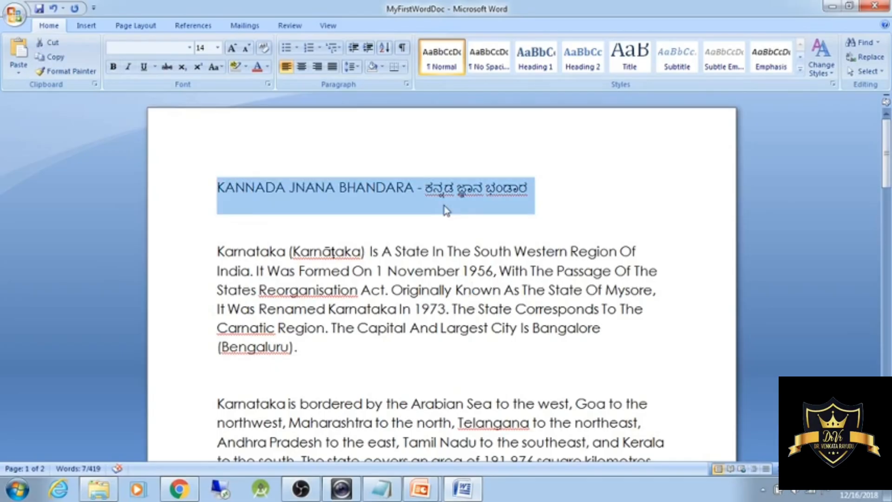
pyautogui.click(298, 312)
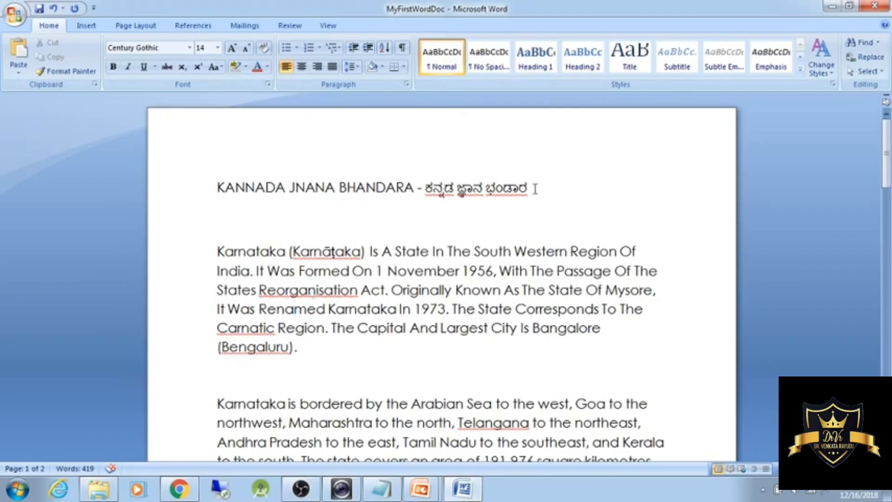
pyautogui.doubleClick(194, 258)
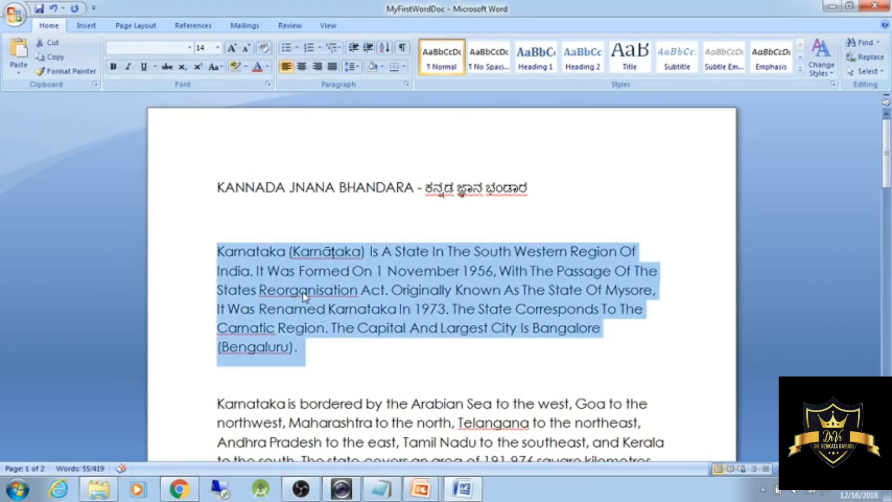
pyautogui.click(633, 257)
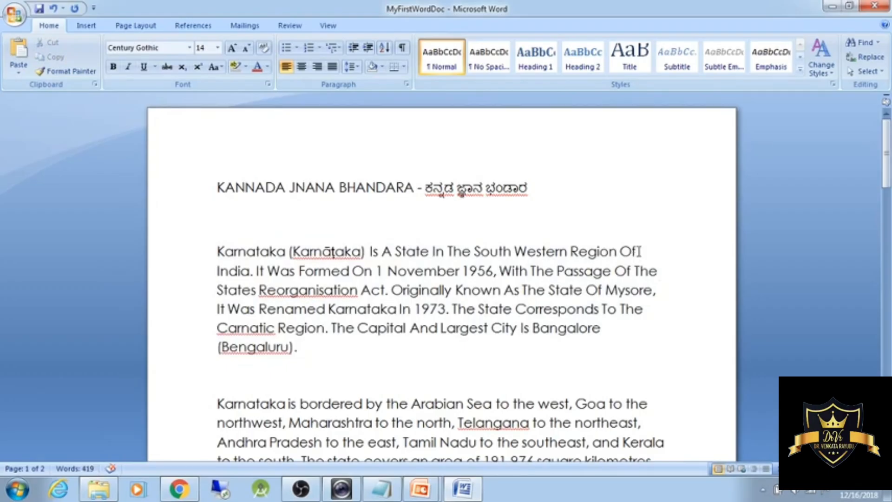
pyautogui.click(617, 335)
pyautogui.scroll(-10, 577, 293)
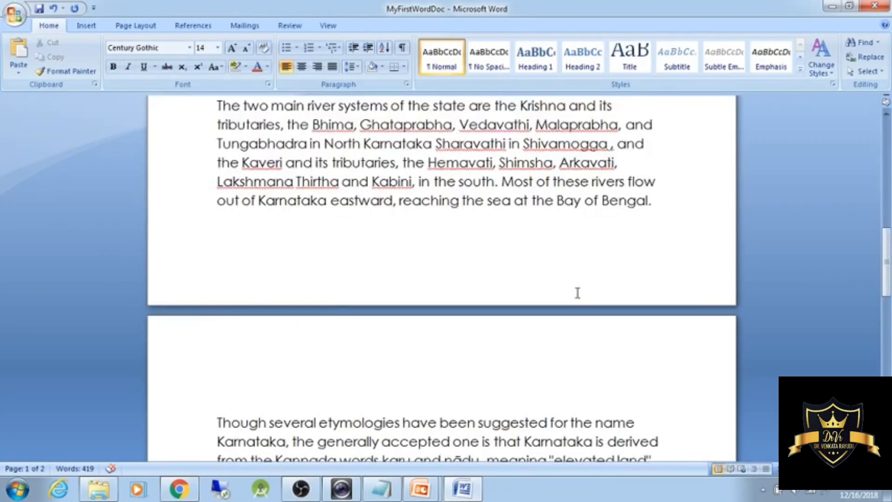
pyautogui.scroll(-10, 577, 293)
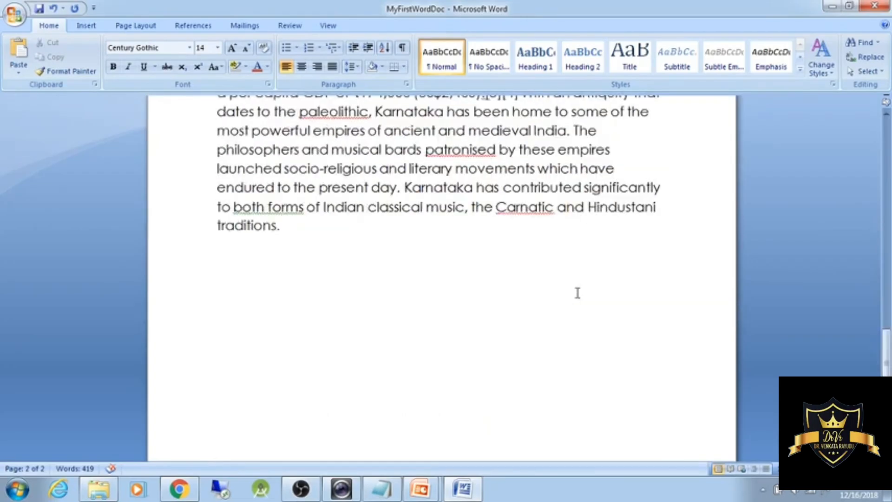
pyautogui.scroll(5, 578, 293)
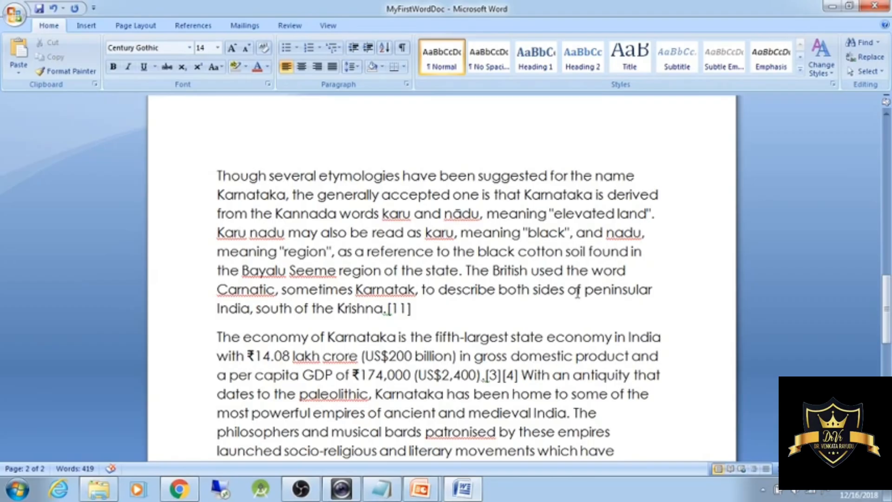
pyautogui.scroll(10, 577, 293)
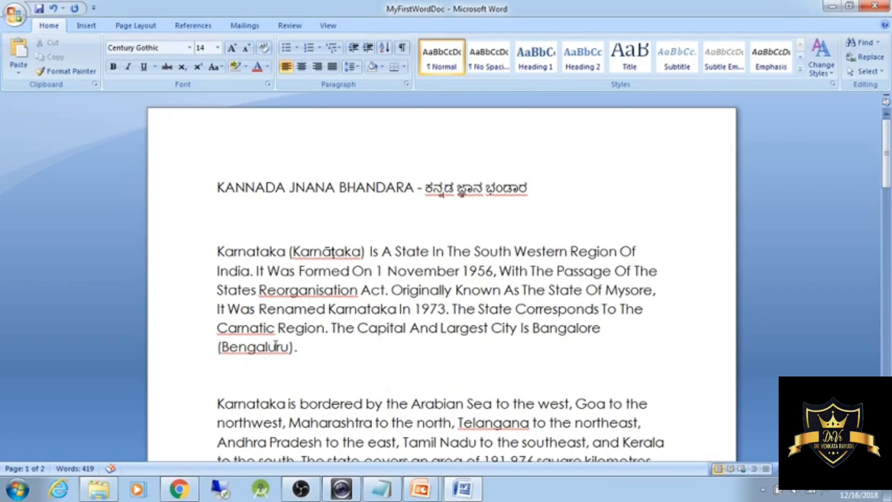
# Try right alignment on the heading line, and center it instead.
pyautogui.click(337, 356)
pyautogui.click(538, 190)
pyautogui.tripleClick(538, 191)
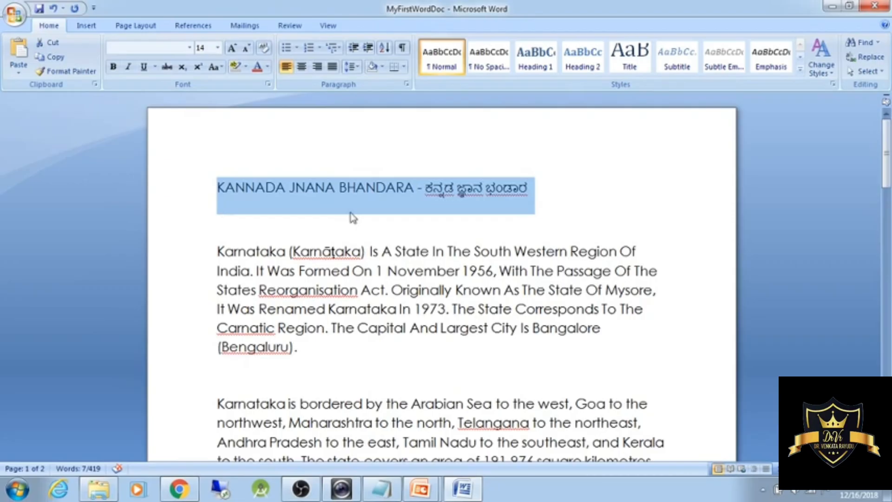
pyautogui.click(476, 194)
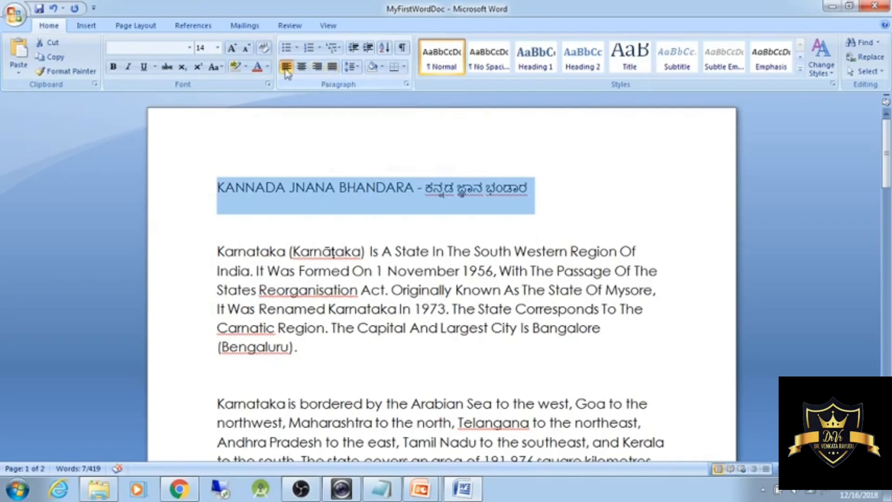
pyautogui.click(317, 68)
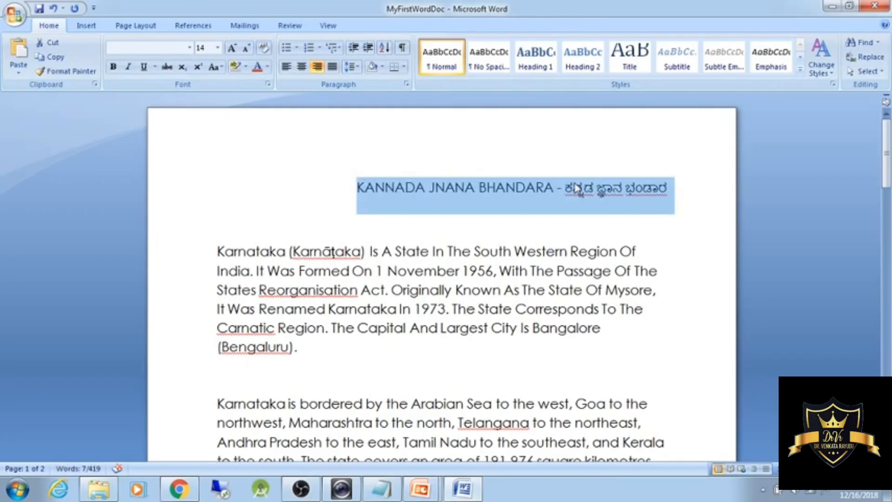
pyautogui.click(302, 67)
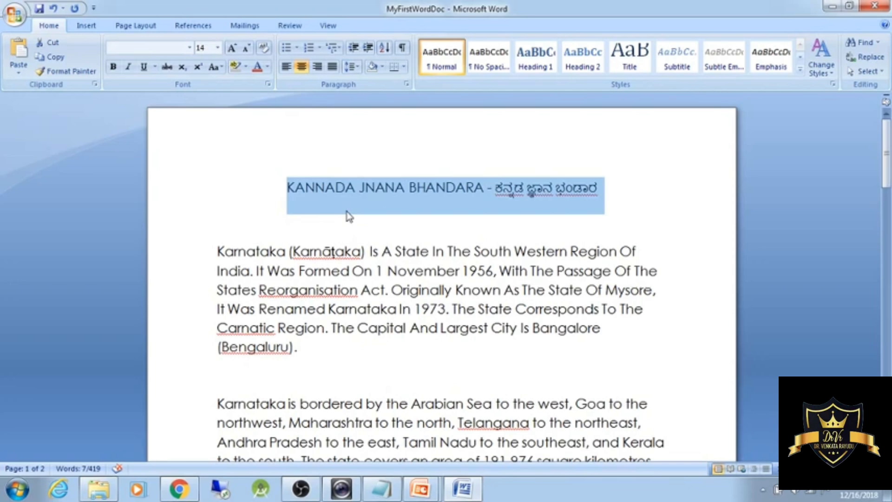
pyautogui.moveTo(340, 197)
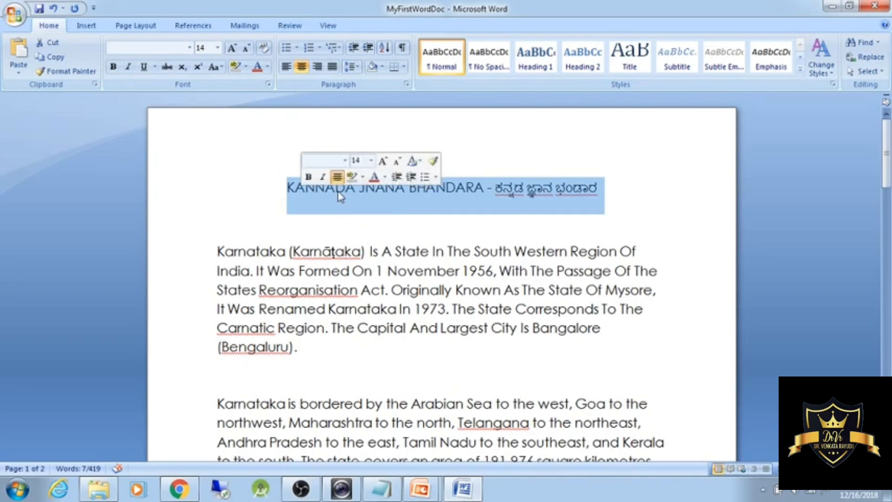
pyautogui.click(294, 195)
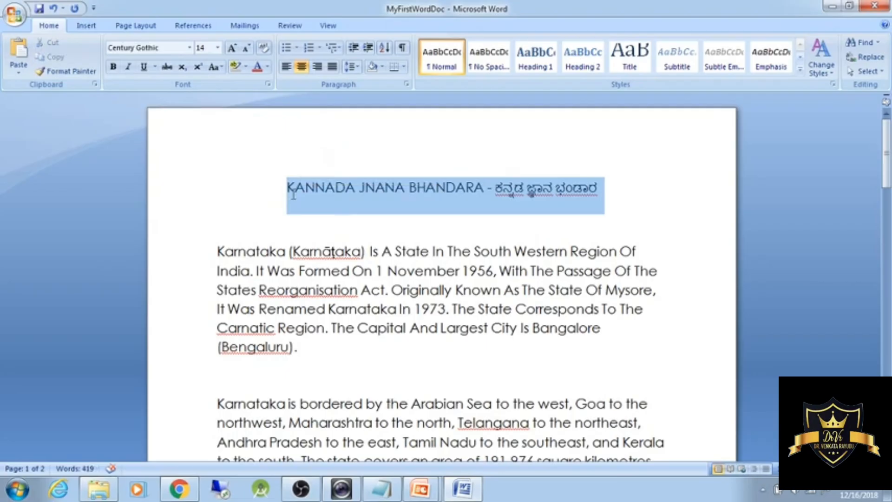
pyautogui.tripleClick(293, 195)
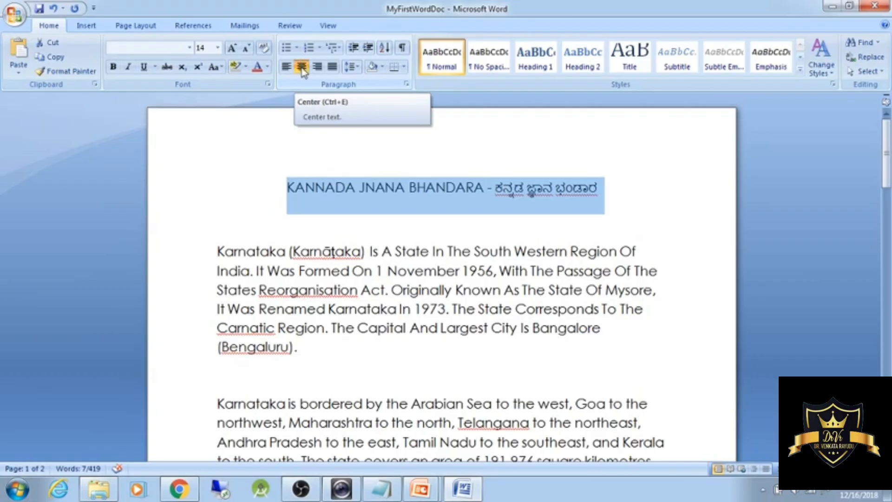
pyautogui.click(324, 352)
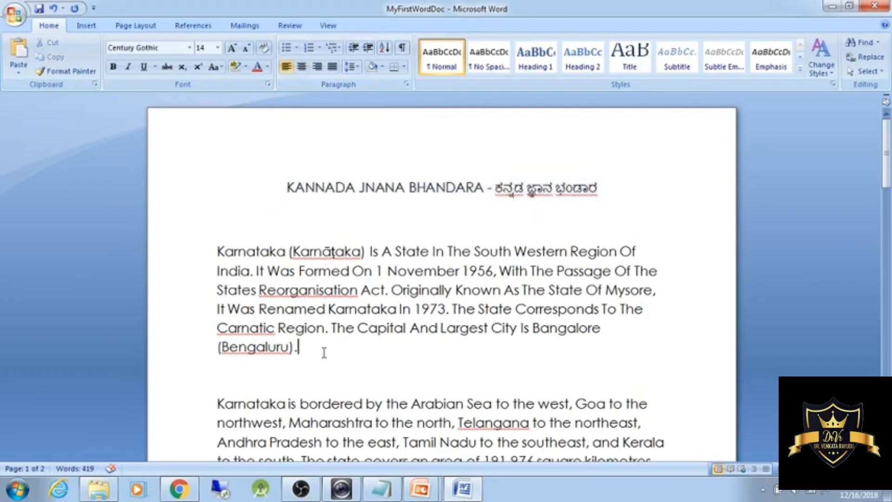
# Try right alignment on the first paragraph below the heading, and justify it instead.
pyautogui.tripleClick(277, 311)
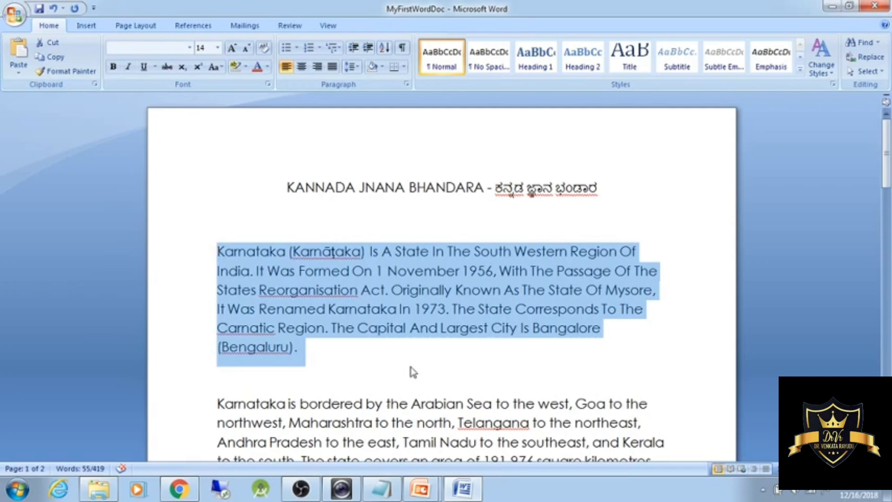
pyautogui.click(317, 67)
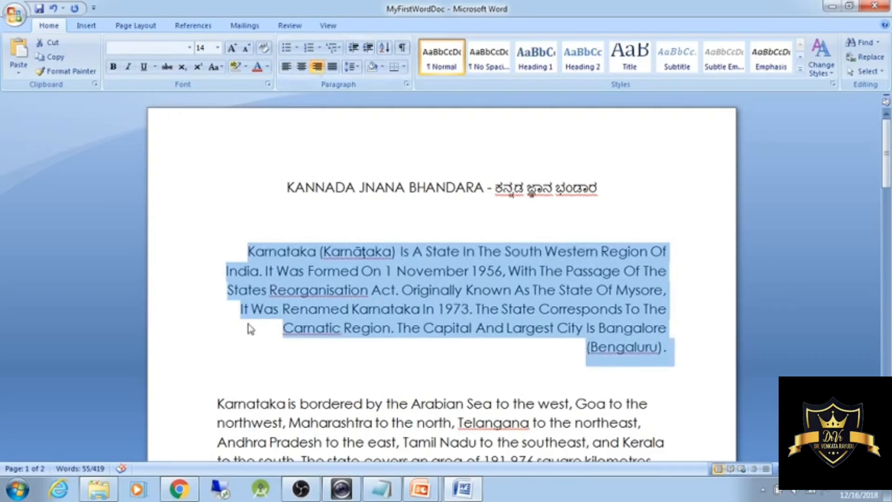
pyautogui.click(333, 68)
pyautogui.click(216, 252)
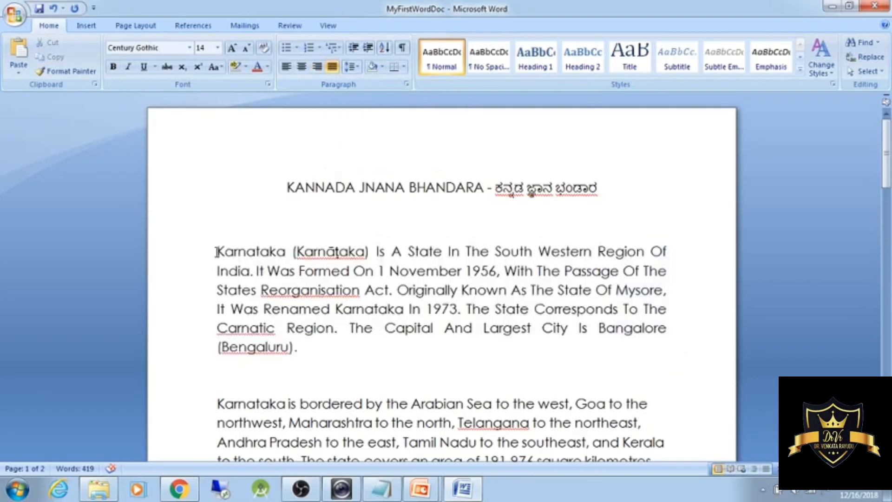
pyautogui.moveTo(217, 252); pyautogui.dragTo(217, 250)
pyautogui.click(666, 251)
# Left-align the first paragraph to compare its line ends, and justify it again.
pyautogui.tripleClick(597, 338)
pyautogui.hotkey('ctrl', 'l')
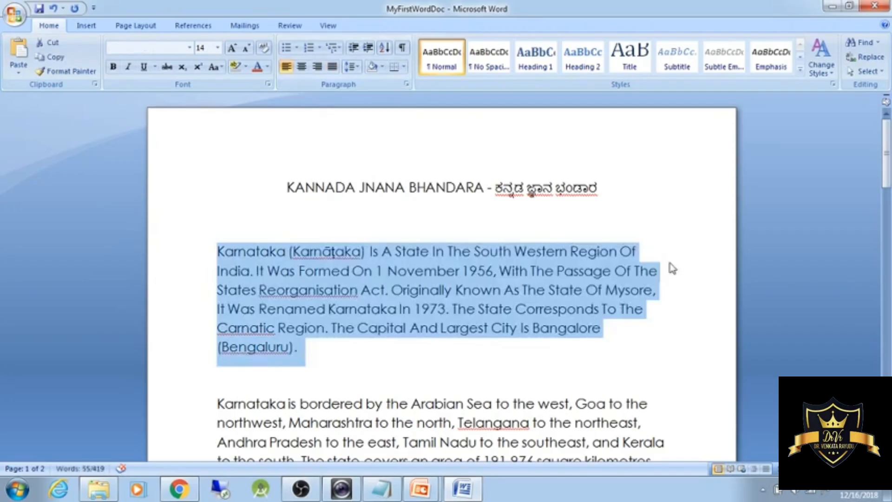
pyautogui.click(332, 67)
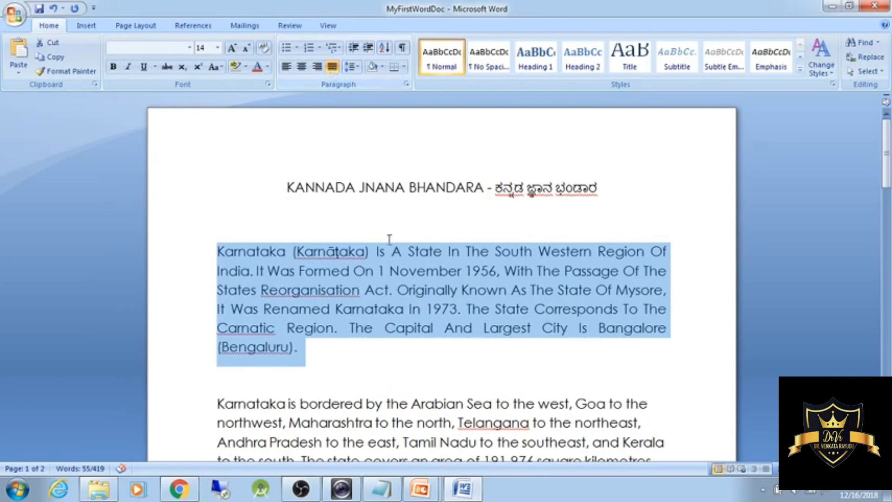
pyautogui.click(632, 269)
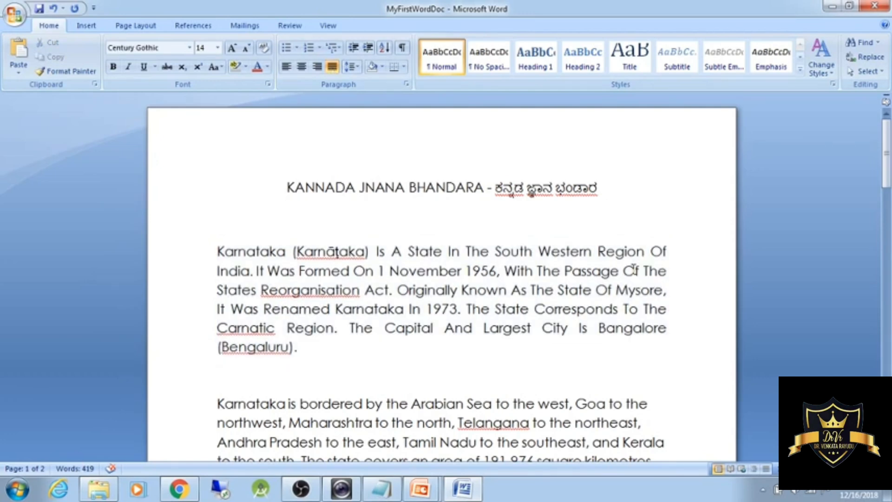
pyautogui.click(331, 271)
# Justify all of the article's paragraphs below the centered heading, through the end of page 2, and check both pages.
pyautogui.scroll(-1, 530, 333)
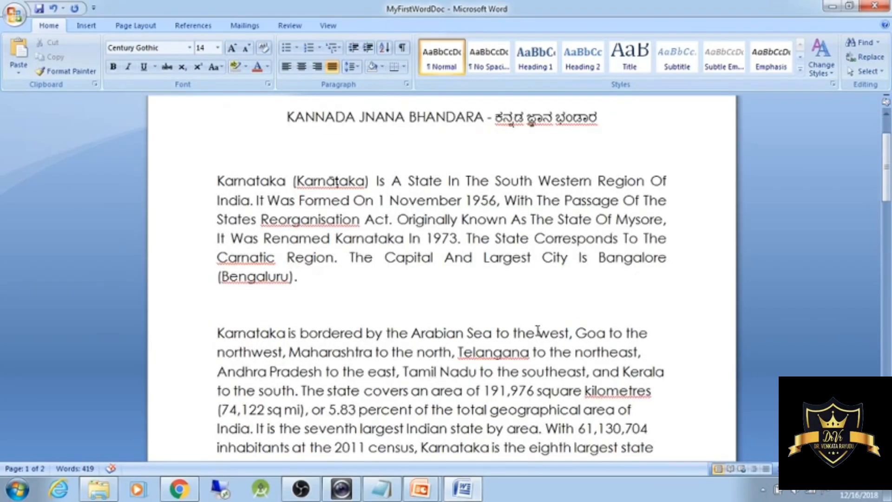
pyautogui.scroll(-1, 537, 330)
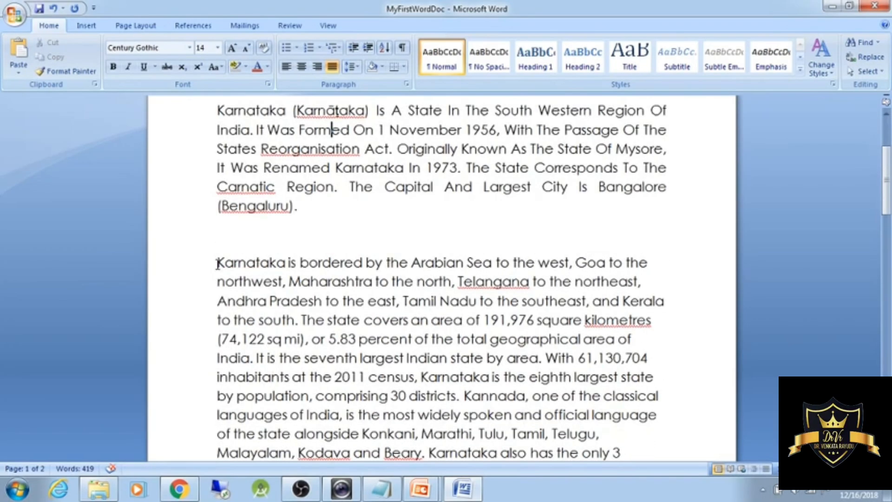
pyautogui.hotkey('ctrl', 'a')
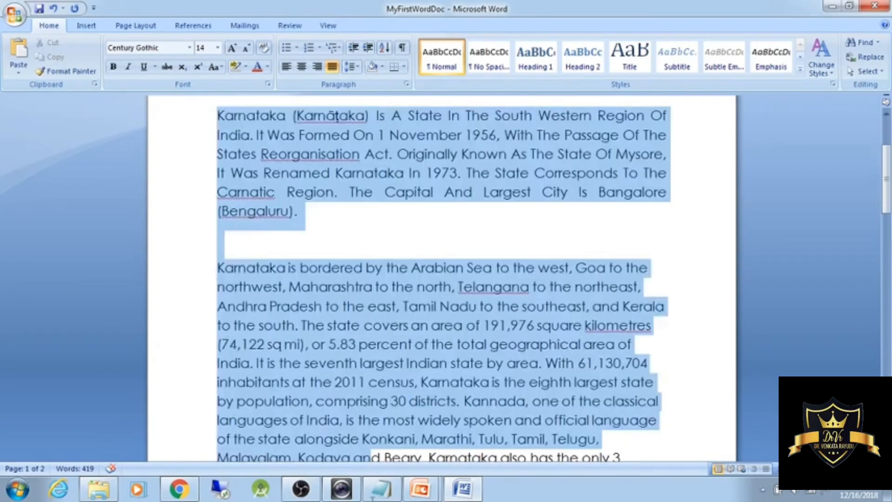
pyautogui.scroll(-5, 549, 335)
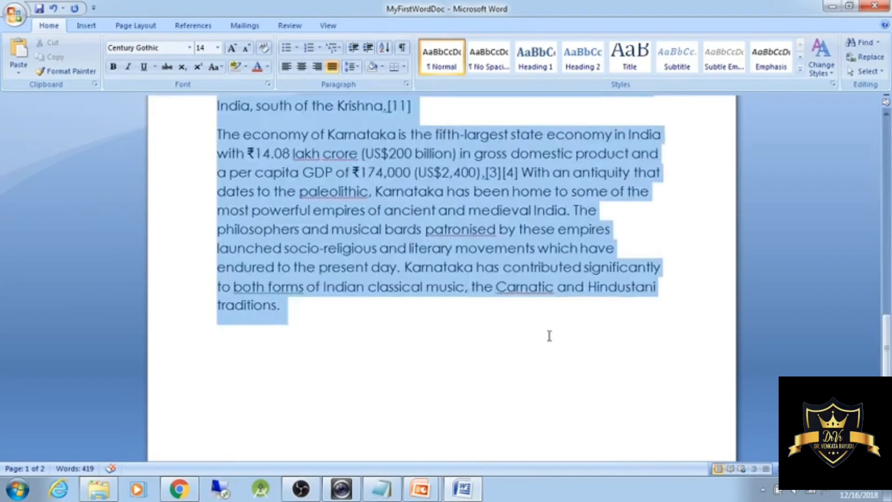
pyautogui.hotkey('ctrl', 'j')
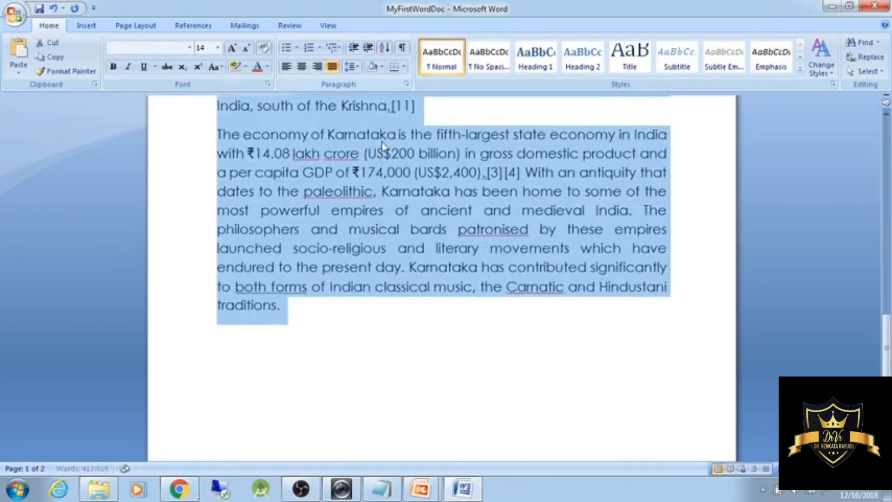
pyautogui.scroll(10, 563, 248)
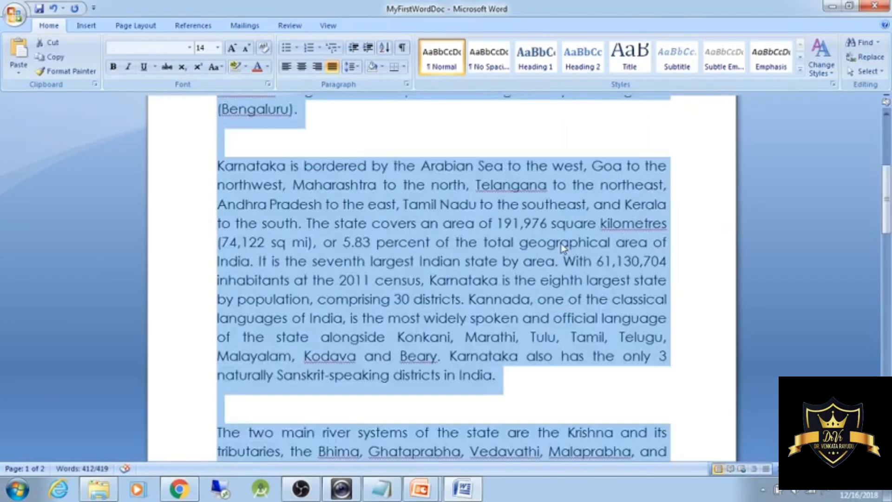
pyautogui.hotkey('ctrl', 'Home')
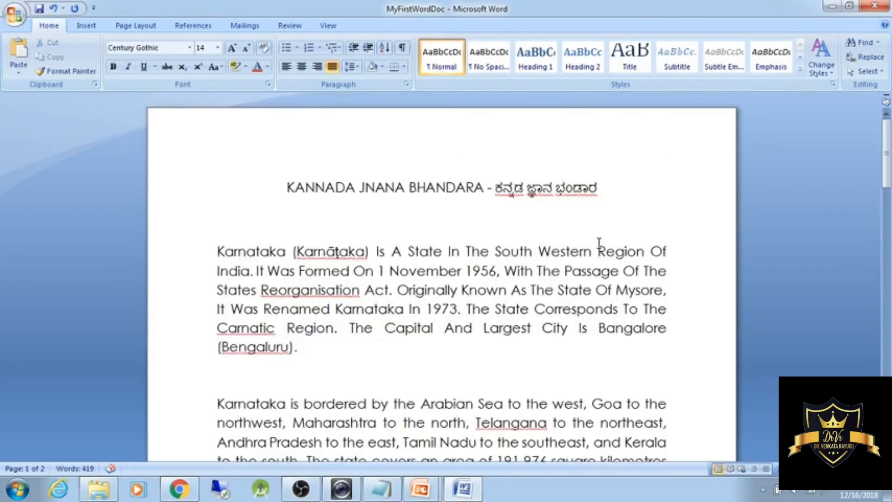
pyautogui.scroll(-4, 581, 240)
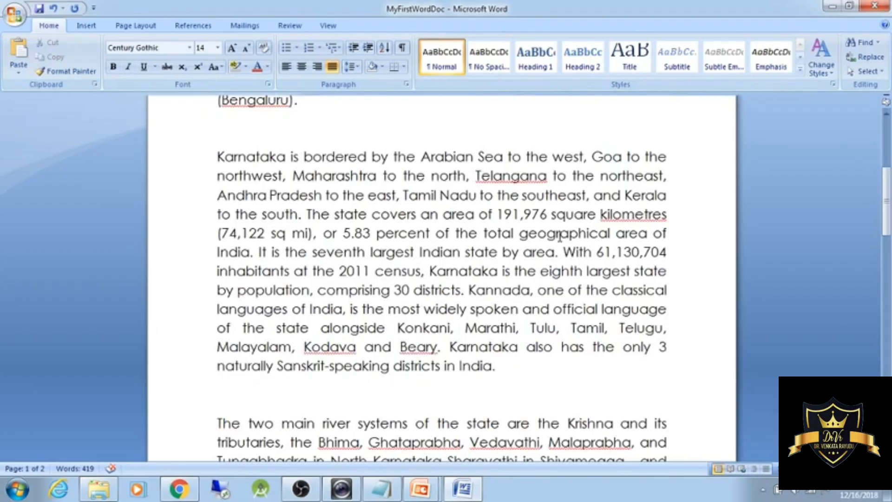
pyautogui.keyDown('ctrl'); pyautogui.scroll(-5, 560, 237); pyautogui.keyUp('ctrl')
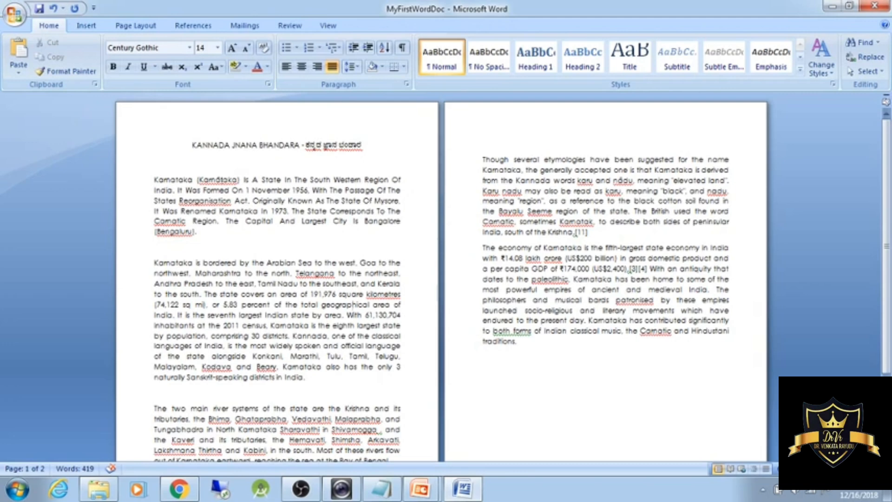
pyautogui.moveTo(827, 468); pyautogui.dragTo(844, 469)
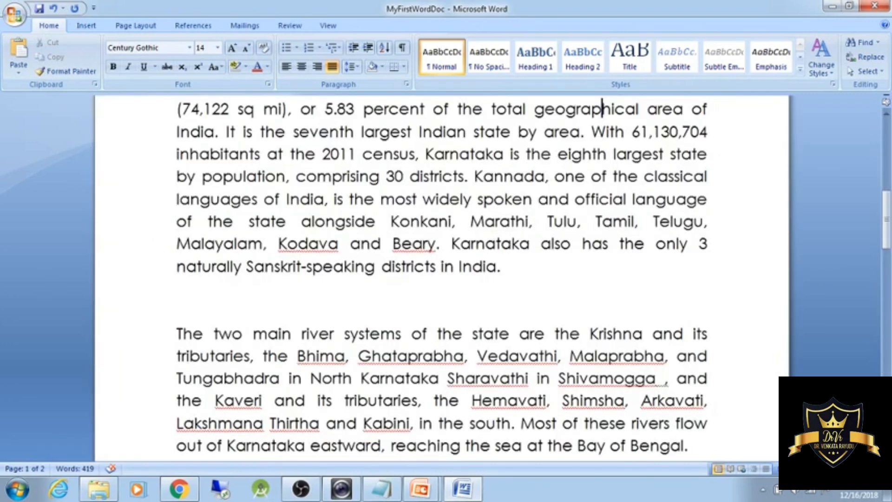
# Examine the justified article at different zoom levels, from a close view to both pages side by side.
pyautogui.click(801, 468)
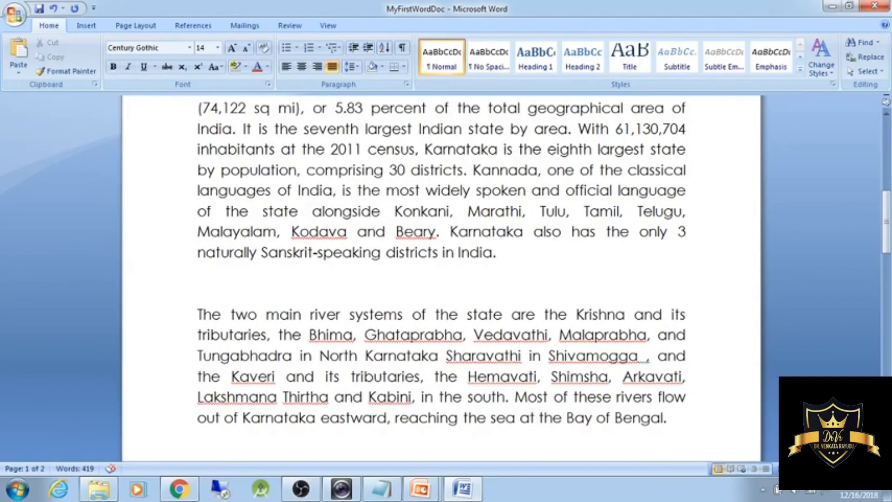
pyautogui.moveTo(843, 469); pyautogui.dragTo(827, 468)
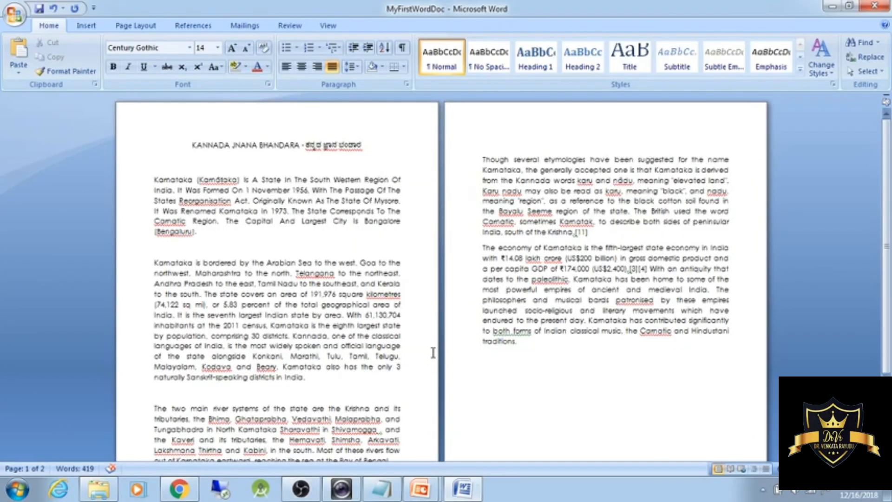
pyautogui.keyDown('ctrl'); pyautogui.scroll(6, 433, 353); pyautogui.keyUp('ctrl')
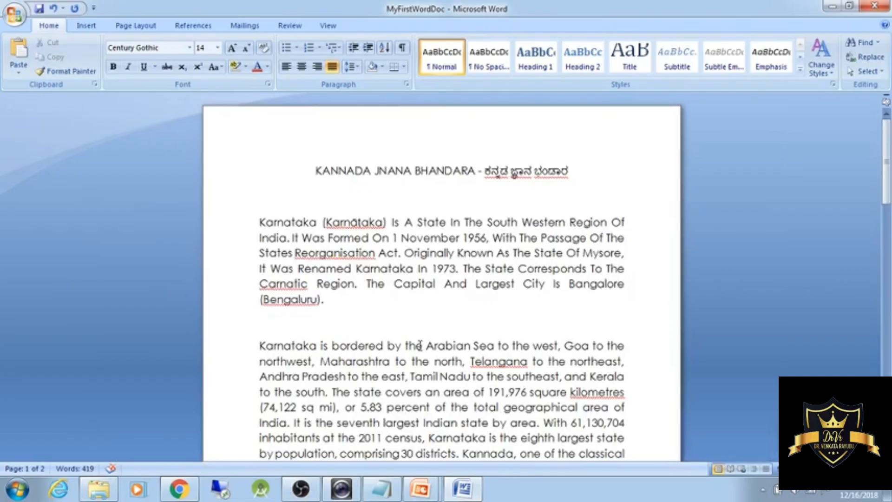
pyautogui.keyDown('ctrl'); pyautogui.scroll(1, 419, 345); pyautogui.keyUp('ctrl')
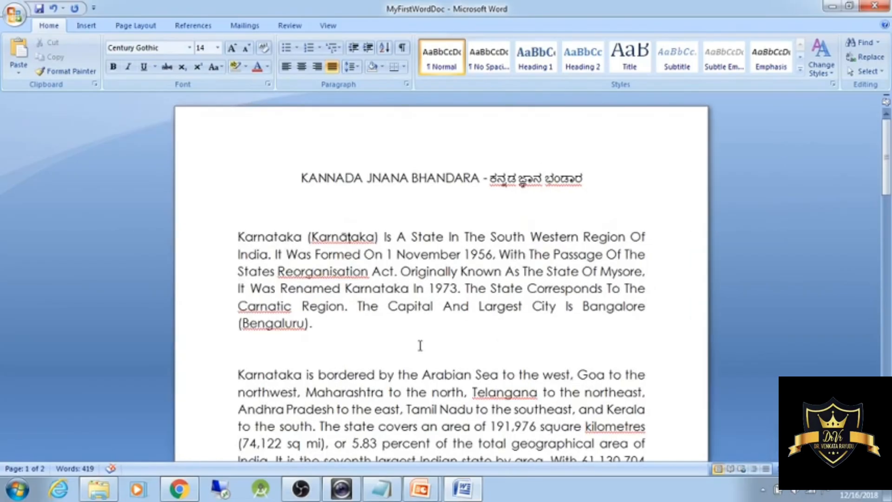
pyautogui.keyDown('ctrl'); pyautogui.scroll(-6, 420, 345); pyautogui.keyUp('ctrl')
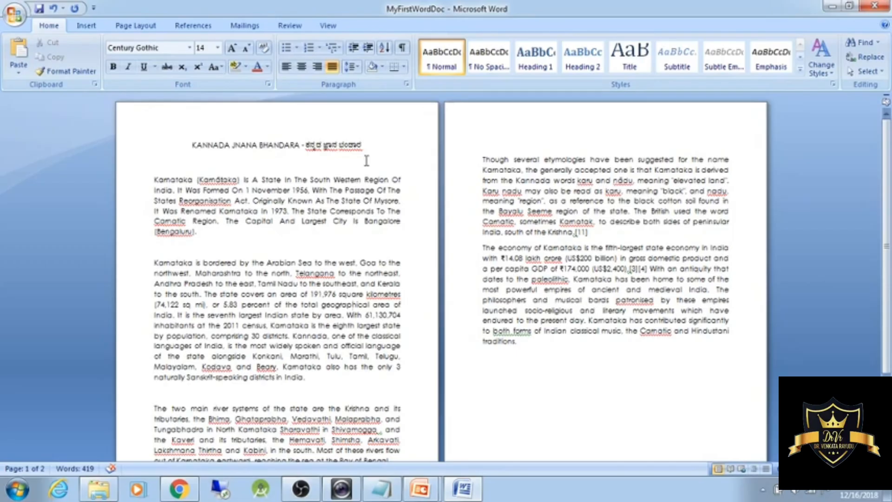
# Make the centered heading line KANNADA JNANA BHANDARA bold.
pyautogui.keyDown('ctrl'); pyautogui.scroll(3, 366, 160); pyautogui.keyUp('ctrl')
pyautogui.moveTo(555, 163); pyautogui.dragTo(338, 187)
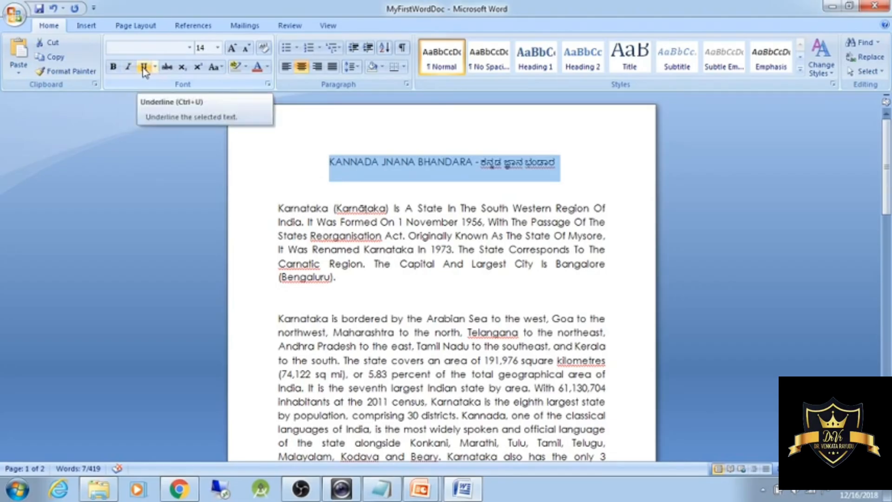
pyautogui.click(359, 168)
pyautogui.moveTo(556, 163); pyautogui.dragTo(312, 162)
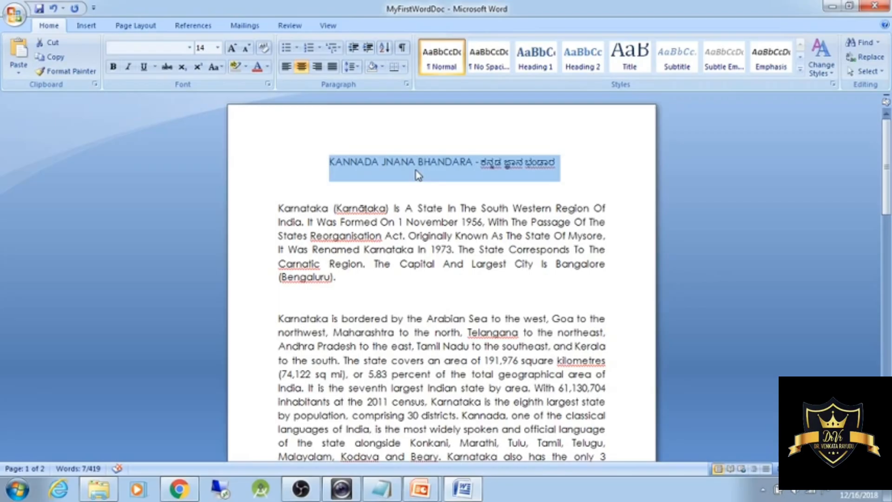
pyautogui.click(114, 66)
pyautogui.click(455, 198)
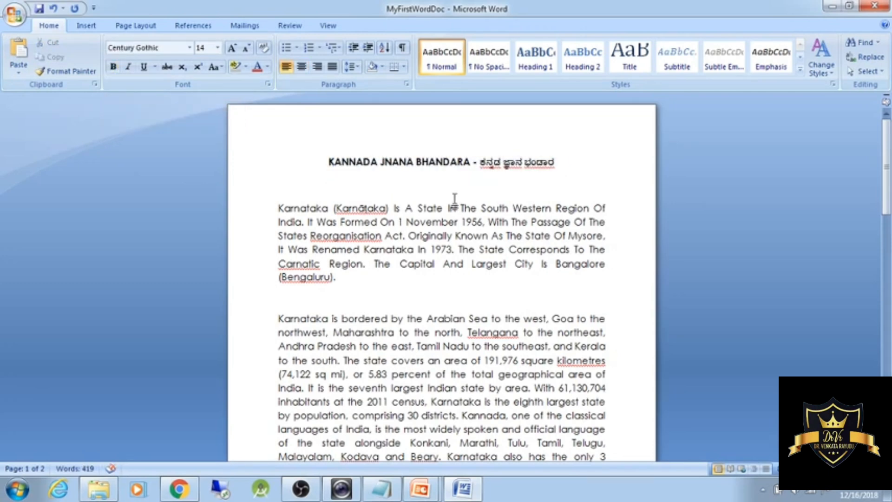
# Underline the whole bold heading line and check it at a closer zoom.
pyautogui.tripleClick(438, 170)
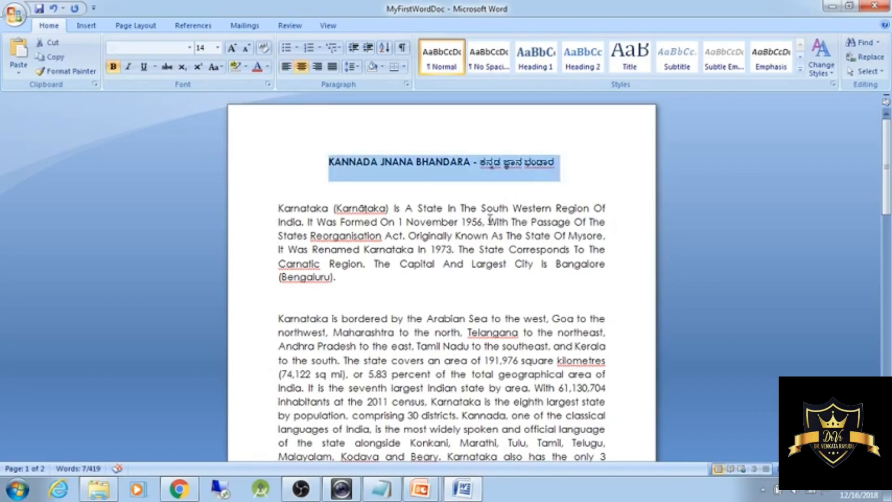
pyautogui.click(144, 68)
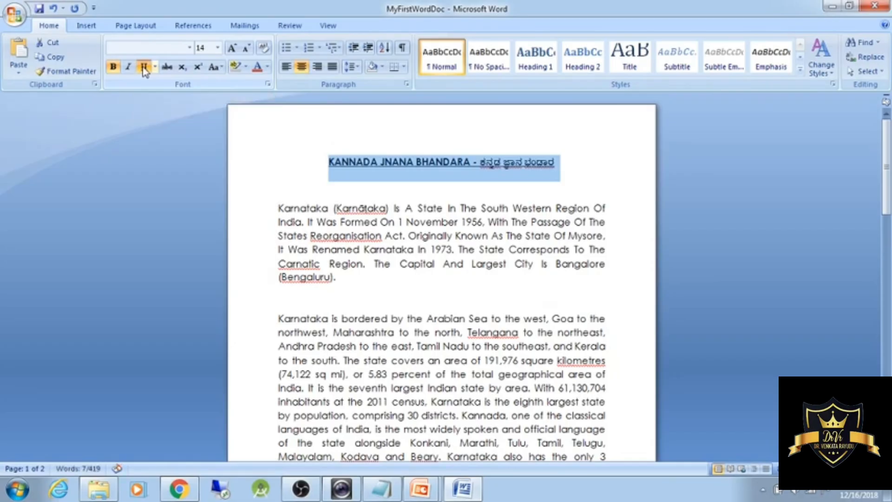
pyautogui.keyDown('ctrl'); pyautogui.scroll(4, 445, 223); pyautogui.keyUp('ctrl')
pyautogui.click(444, 222)
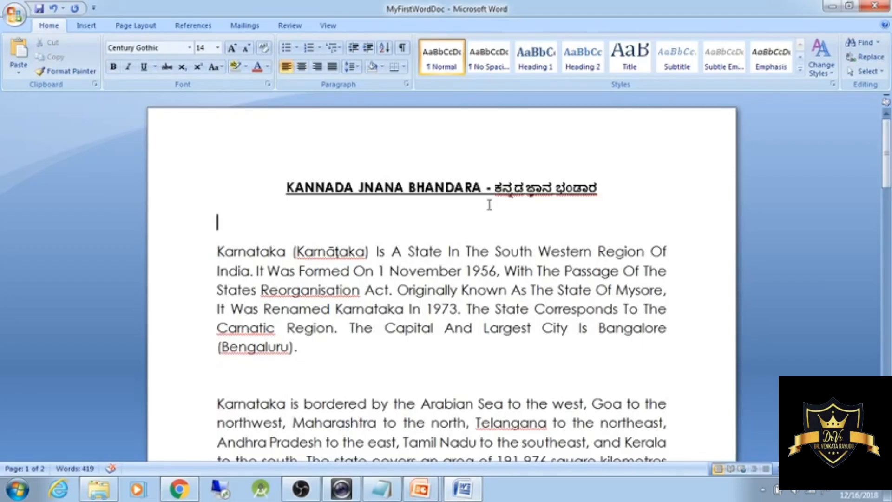
pyautogui.keyDown('ctrl'); pyautogui.scroll(-2, 489, 204); pyautogui.keyUp('ctrl')
pyautogui.keyDown('ctrl'); pyautogui.scroll(-1, 431, 200); pyautogui.keyUp('ctrl')
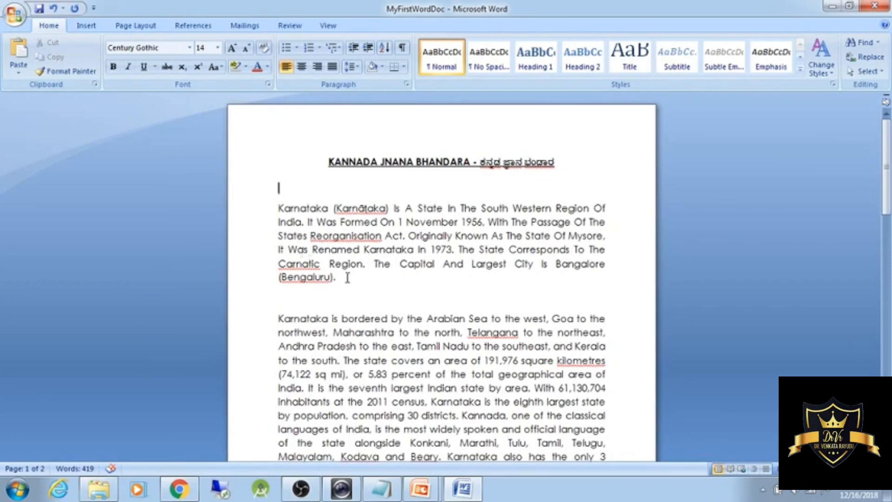
# Italicize the first paragraph below the heading, switching the italics off and on again to compare.
pyautogui.moveTo(347, 278); pyautogui.dragTo(264, 208)
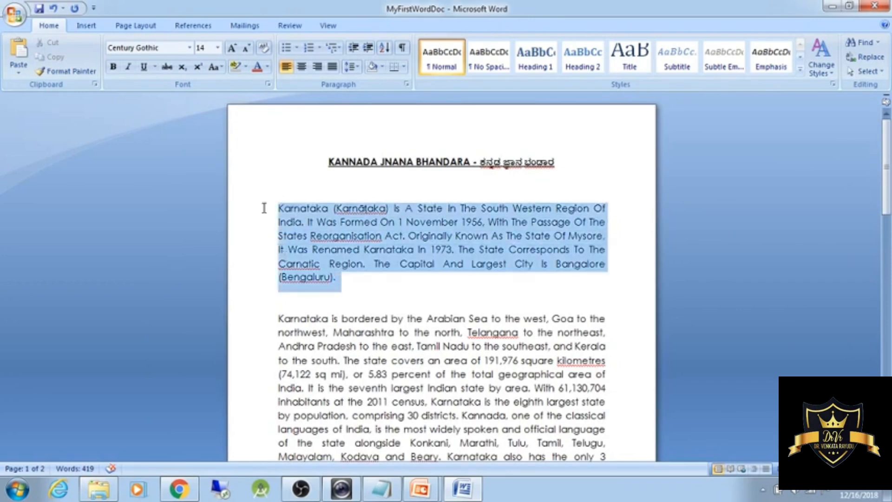
pyautogui.scroll(2, 359, 251)
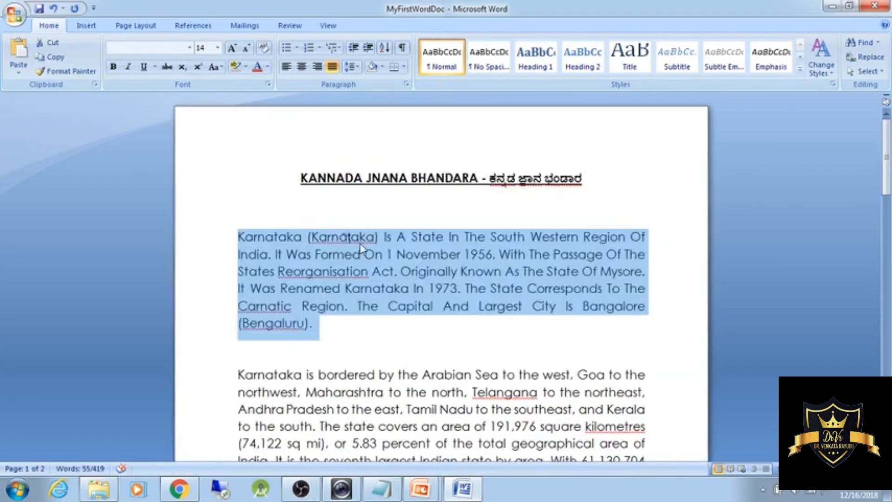
pyautogui.click(127, 66)
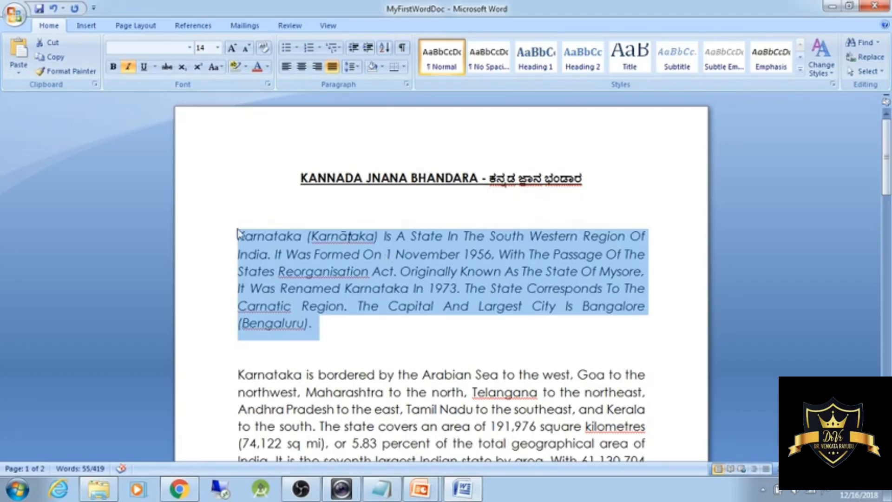
pyautogui.click(132, 67)
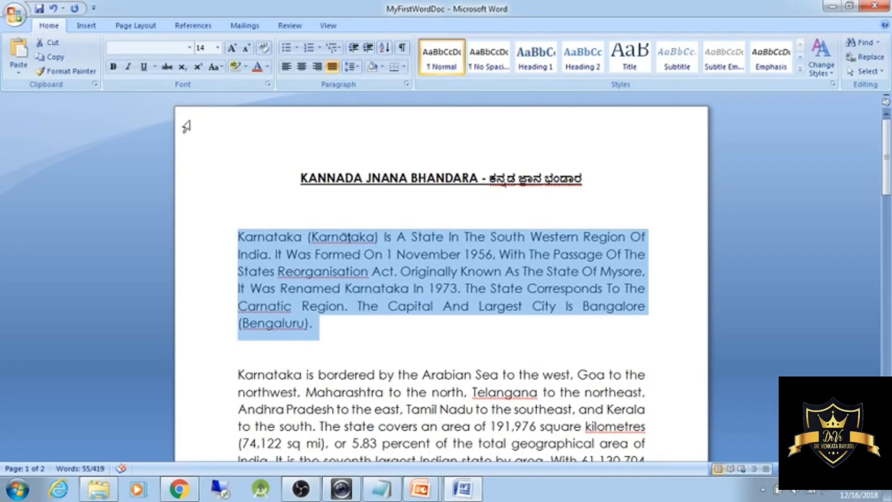
pyautogui.hotkey('ctrl', 'i')
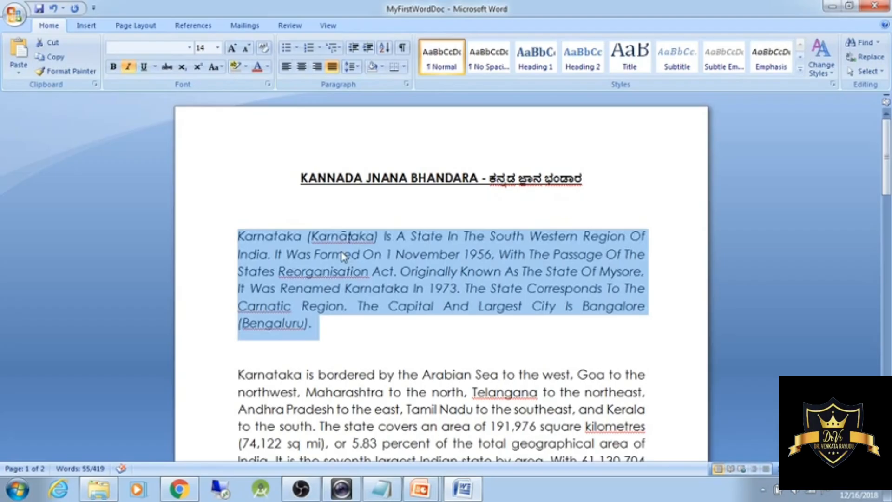
pyautogui.click(363, 330)
pyautogui.scroll(-1, 343, 332)
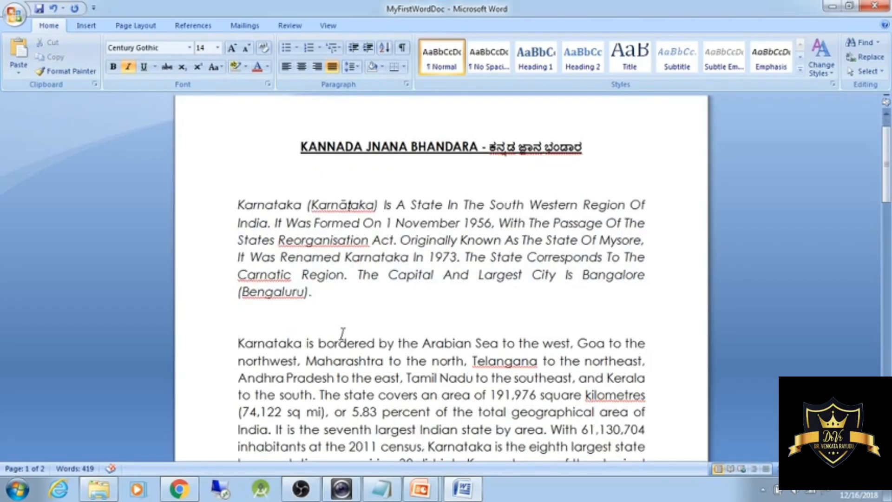
pyautogui.scroll(-1, 342, 332)
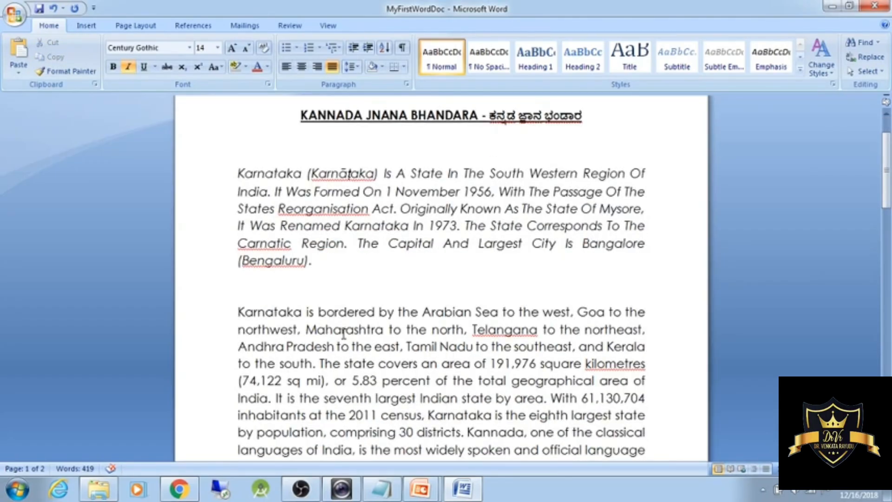
pyautogui.scroll(1, 216, 217)
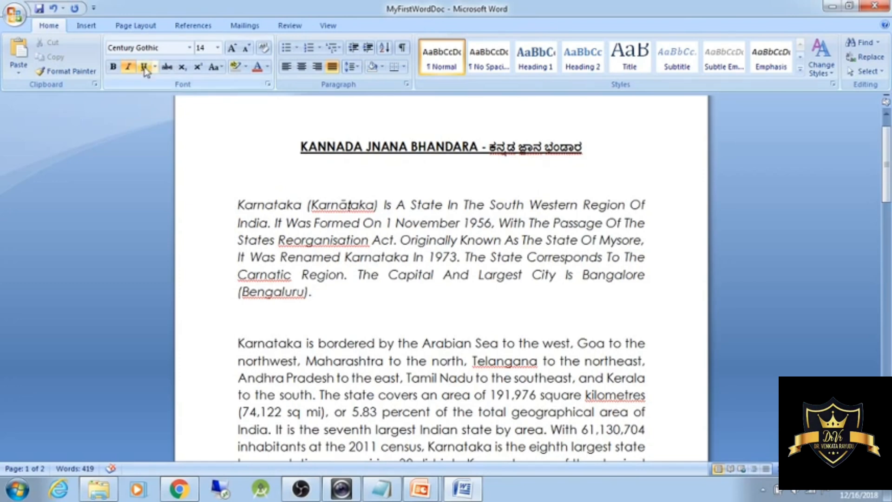
# Color the italic first paragraph's text with the standard red.
pyautogui.click(338, 300)
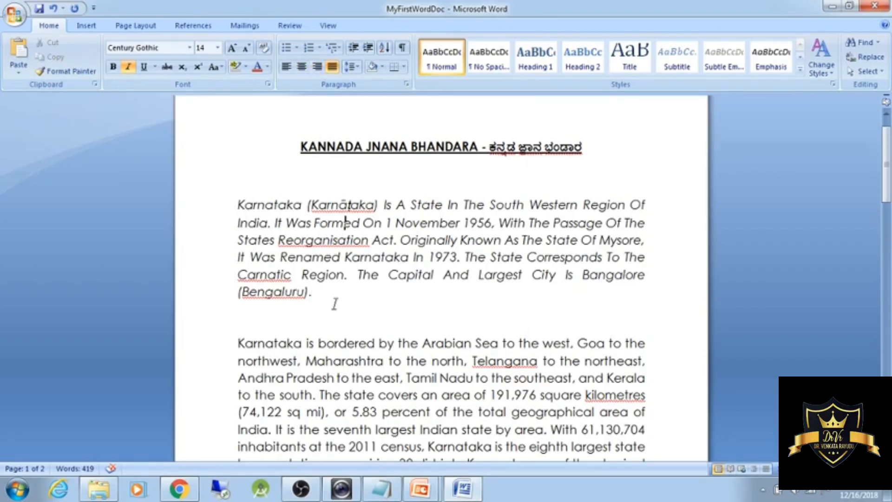
pyautogui.scroll(-7, 359, 269)
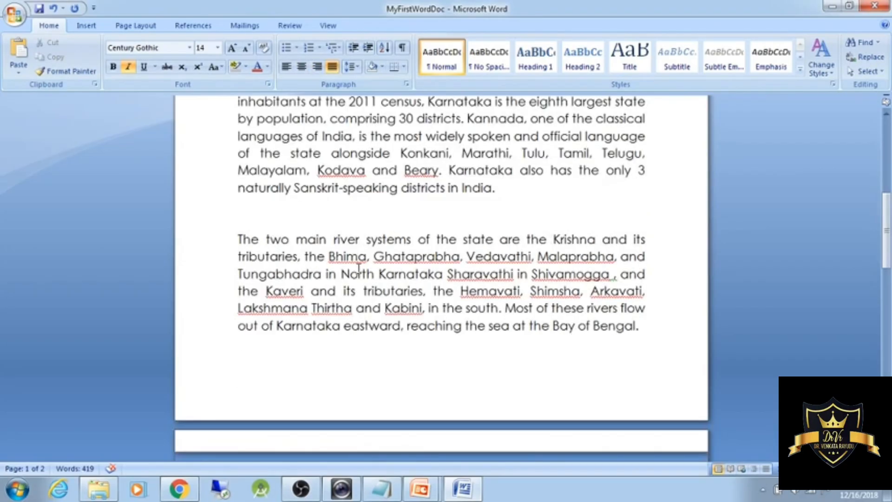
pyautogui.scroll(5, 419, 229)
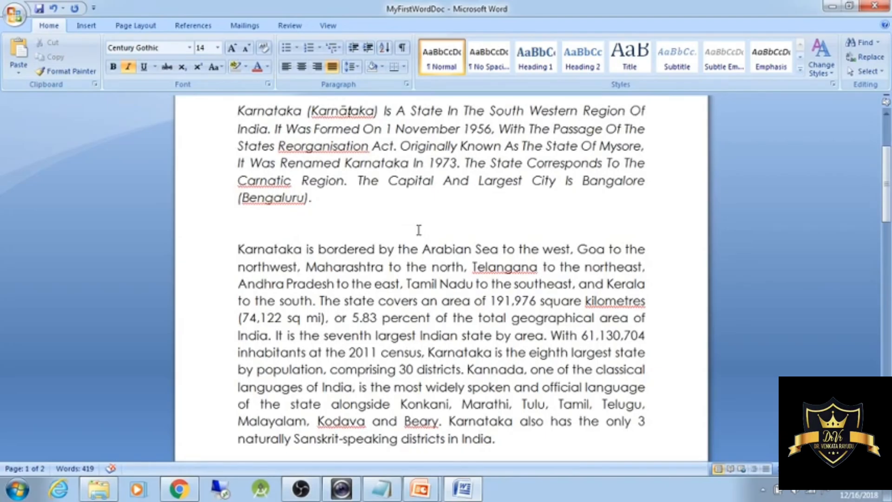
pyautogui.scroll(3, 418, 230)
pyautogui.tripleClick(231, 238)
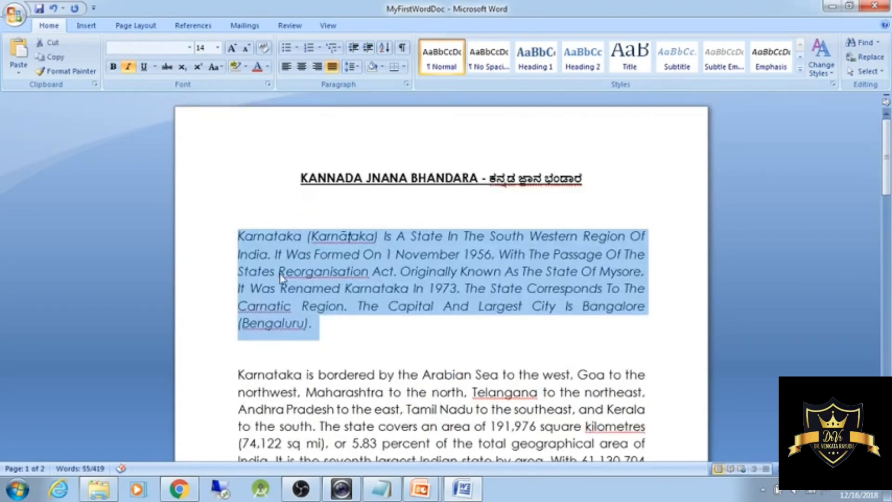
pyautogui.click(268, 67)
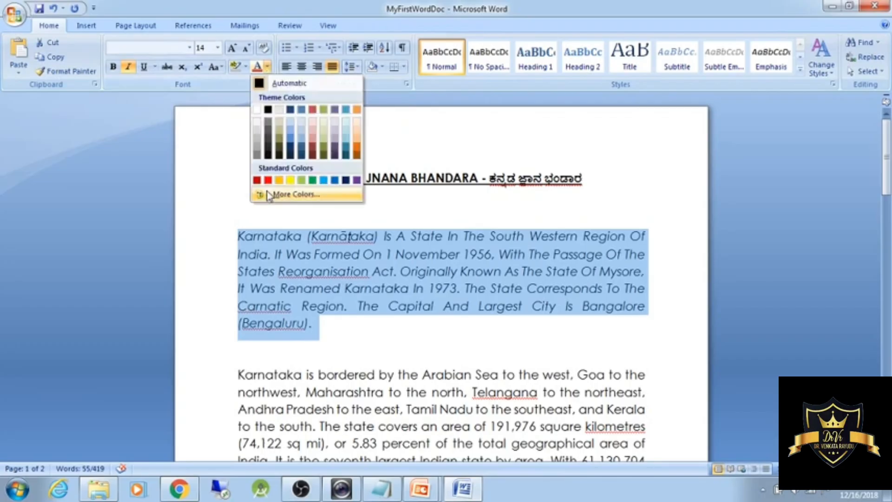
pyautogui.click(268, 180)
pyautogui.click(341, 323)
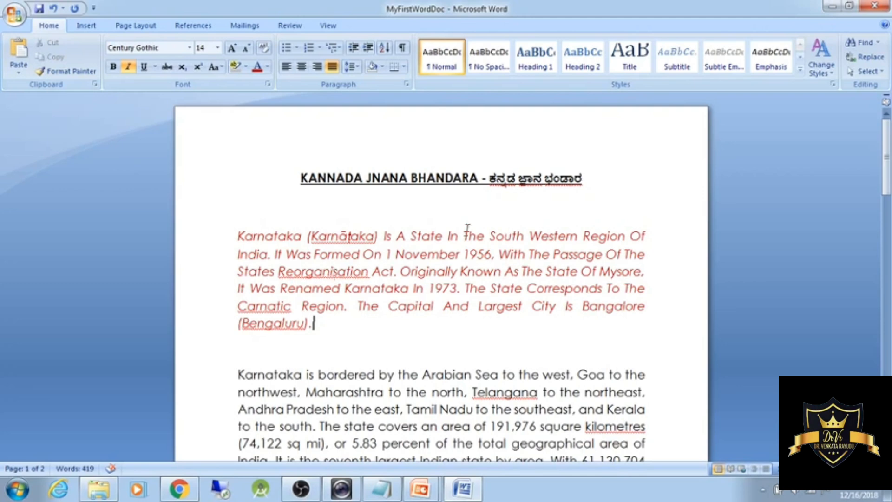
# Highlight the date "1 November 1956" in the red paragraph in yellow.
pyautogui.moveTo(489, 236); pyautogui.dragTo(648, 241)
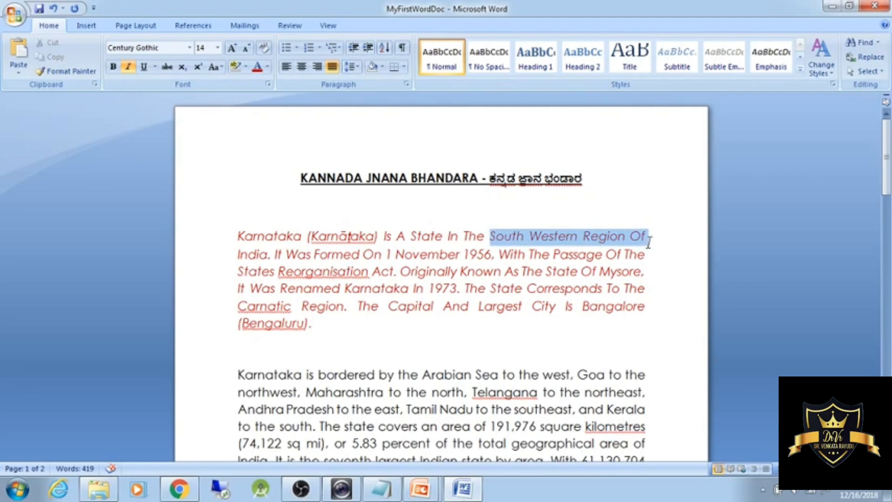
pyautogui.doubleClick(469, 255)
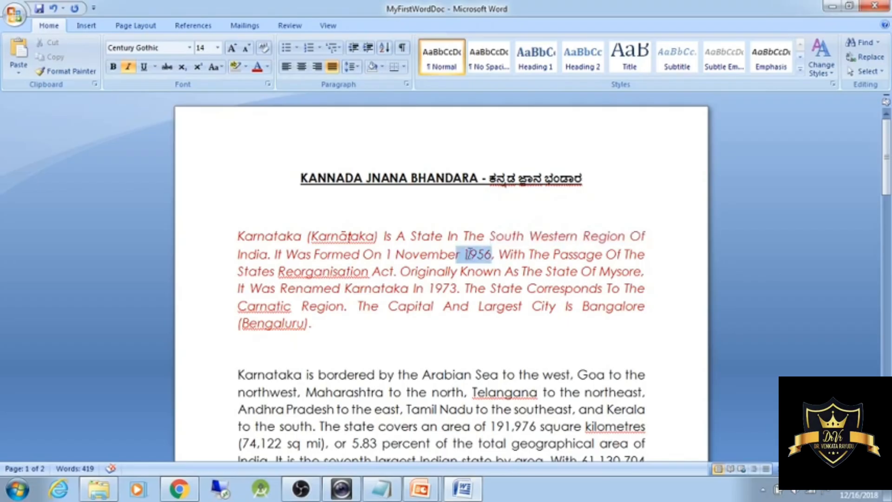
pyautogui.moveTo(470, 254); pyautogui.dragTo(387, 254)
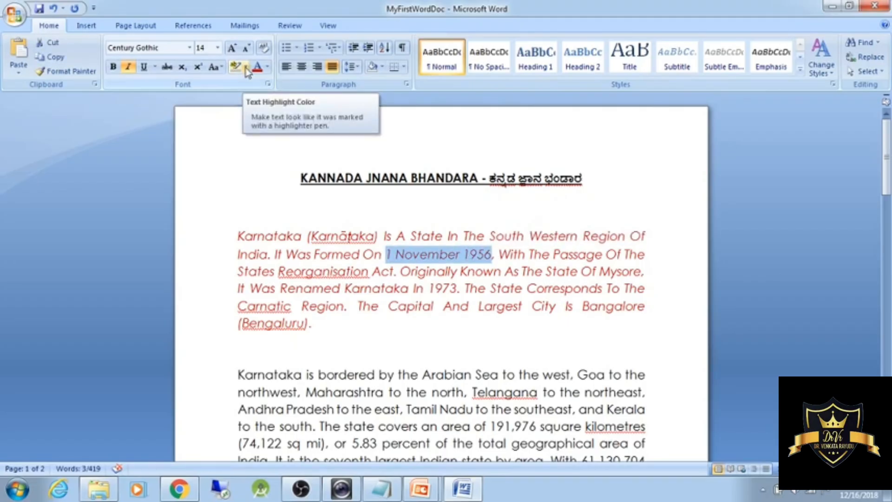
pyautogui.click(246, 69)
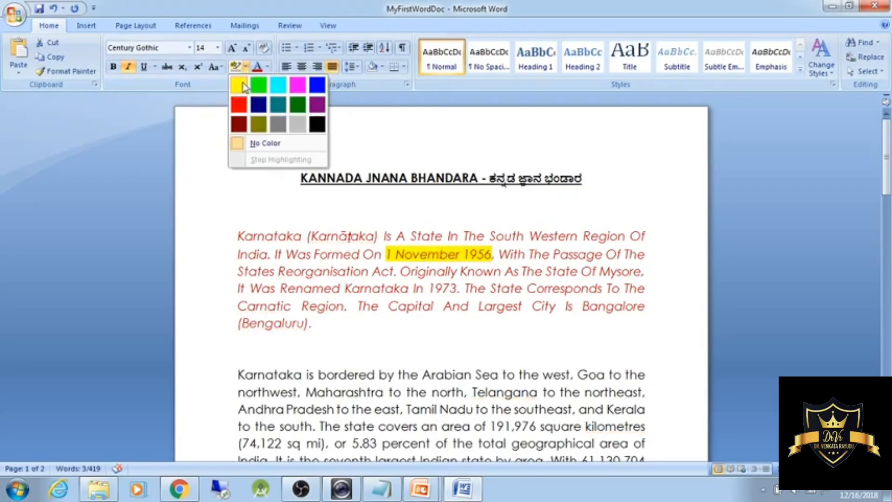
pyautogui.click(243, 86)
pyautogui.scroll(-1, 457, 330)
pyautogui.click(457, 330)
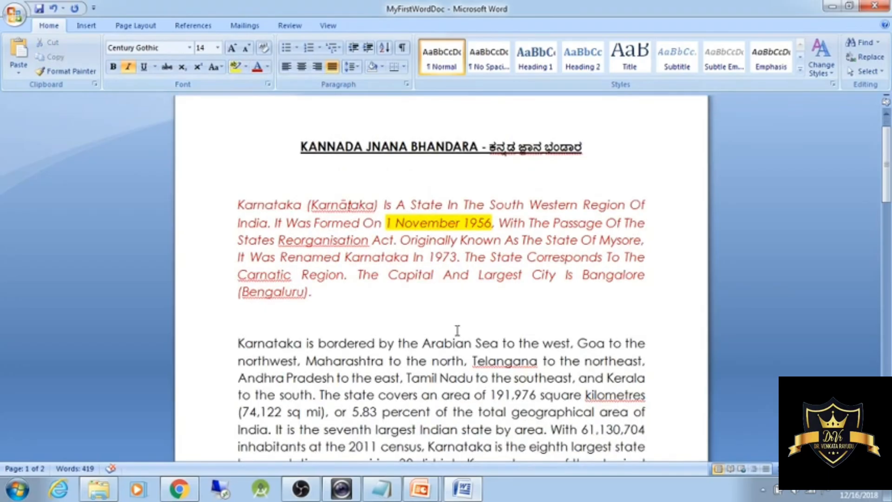
# Split the second paragraph after "to the south." so that "The state covers an area" starts a new paragraph.
pyautogui.scroll(1, 458, 325)
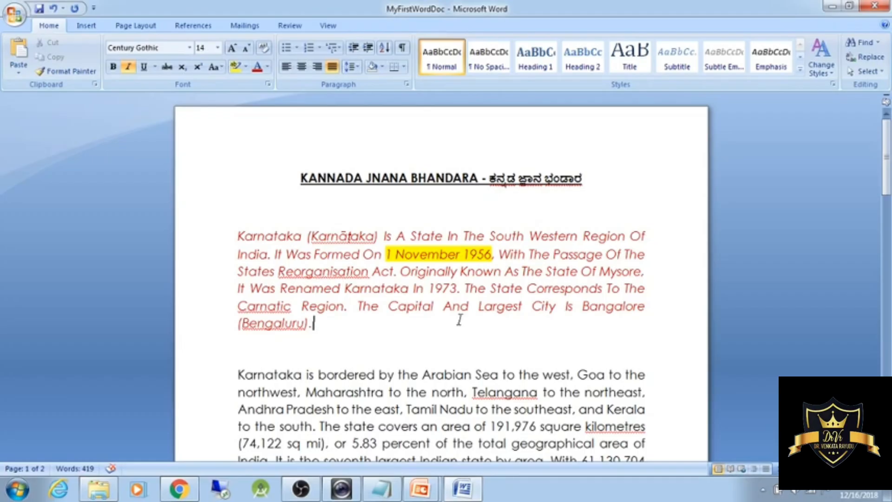
pyautogui.scroll(-3, 458, 319)
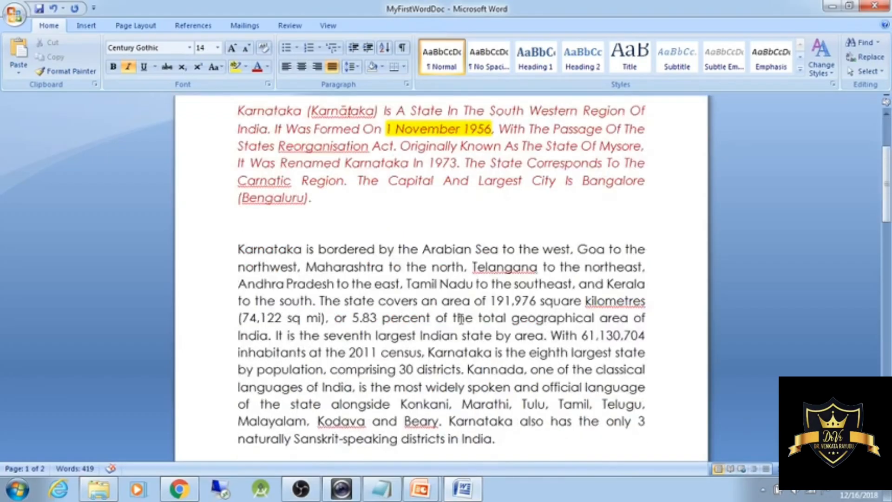
pyautogui.click(448, 283)
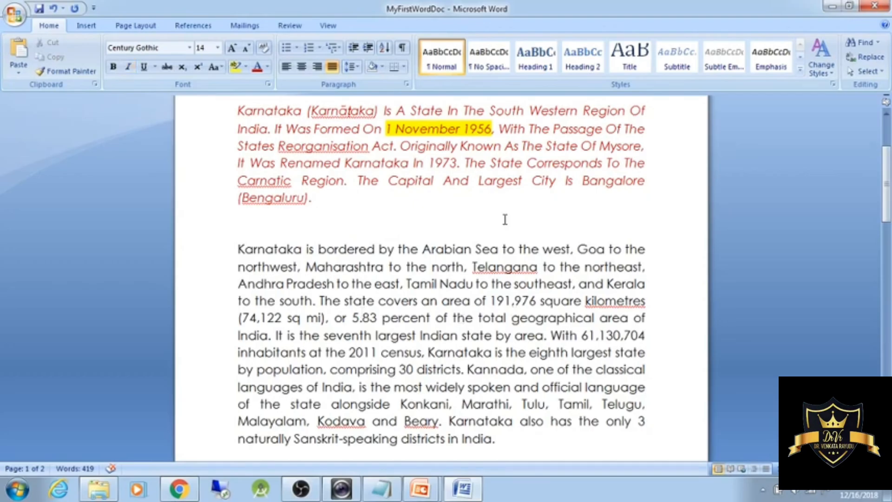
pyautogui.click(465, 163)
pyautogui.click(231, 238)
pyautogui.click(312, 302)
pyautogui.press('Return')
pyautogui.scroll(-1, 373, 268)
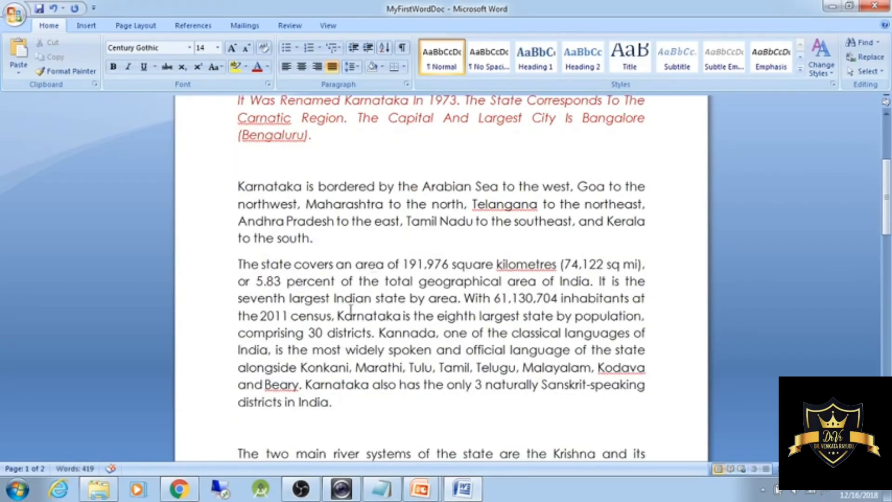
# Start new paragraphs at "With 61,130,704 inhabitants" and at "Kannada, one of the classical languages".
pyautogui.click(464, 297)
pyautogui.press('Return')
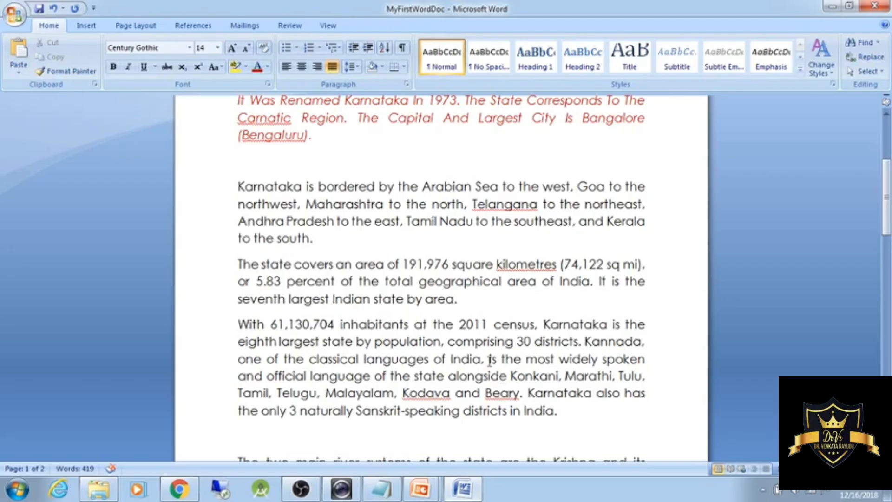
pyautogui.click(583, 342)
pyautogui.press('Return')
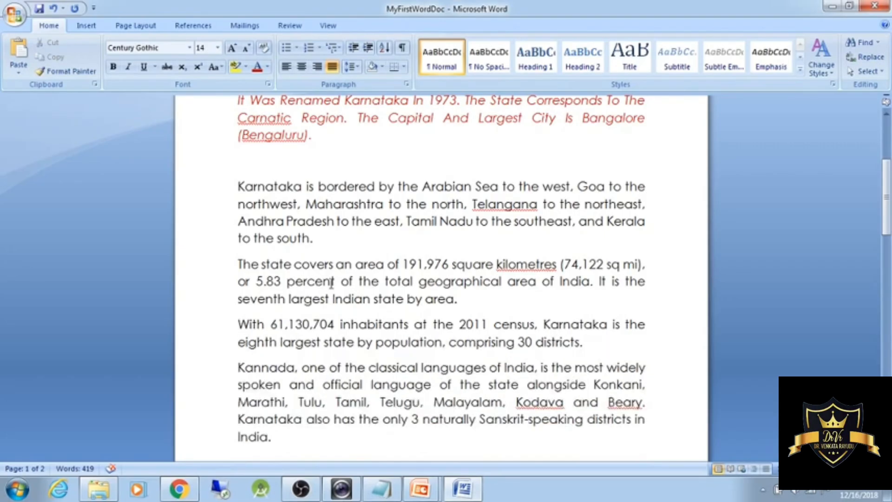
# Format the four paragraphs from "Karnataka is bordered" to "districts in India." as a bulleted list.
pyautogui.moveTo(278, 436); pyautogui.dragTo(219, 194)
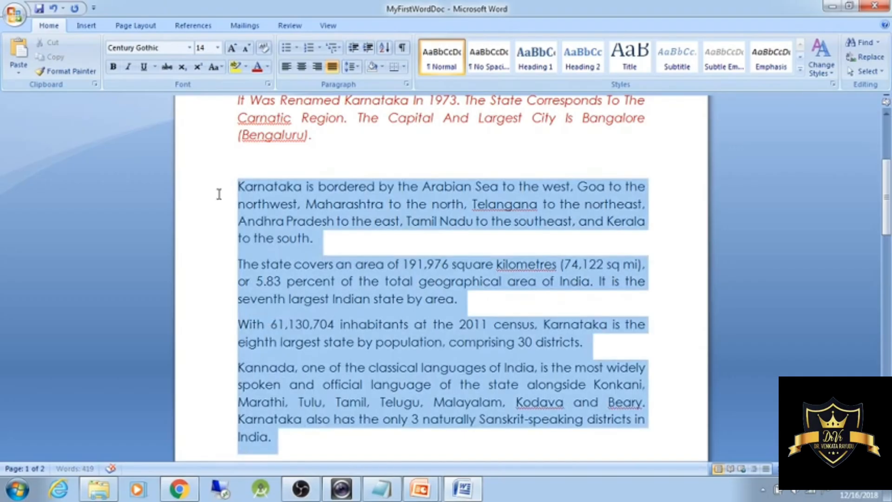
pyautogui.scroll(-1, 357, 218)
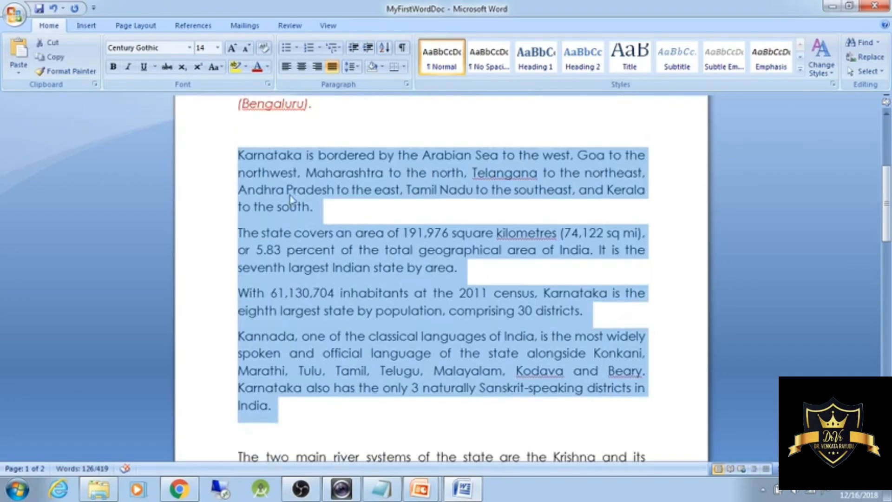
pyautogui.click(286, 48)
pyautogui.click(399, 235)
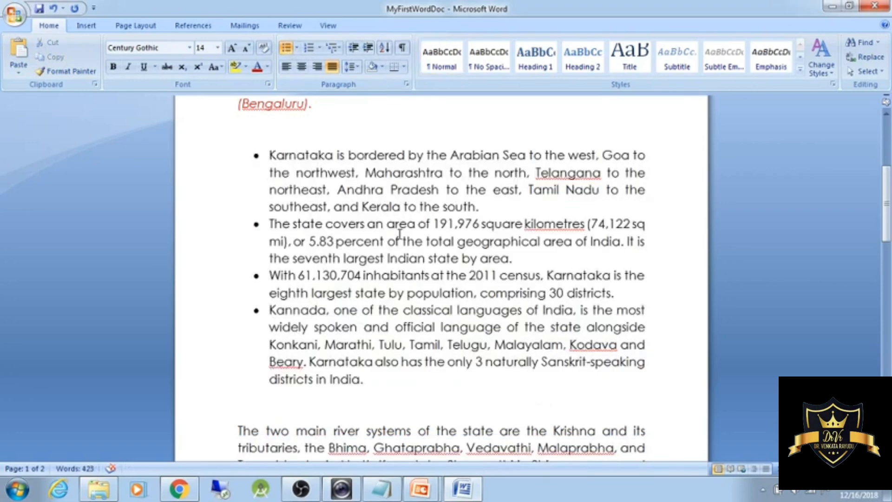
# Add a list item after "Kerala to the south." reading "This is" followed by the person's name.
pyautogui.click(497, 208)
pyautogui.press('Return')
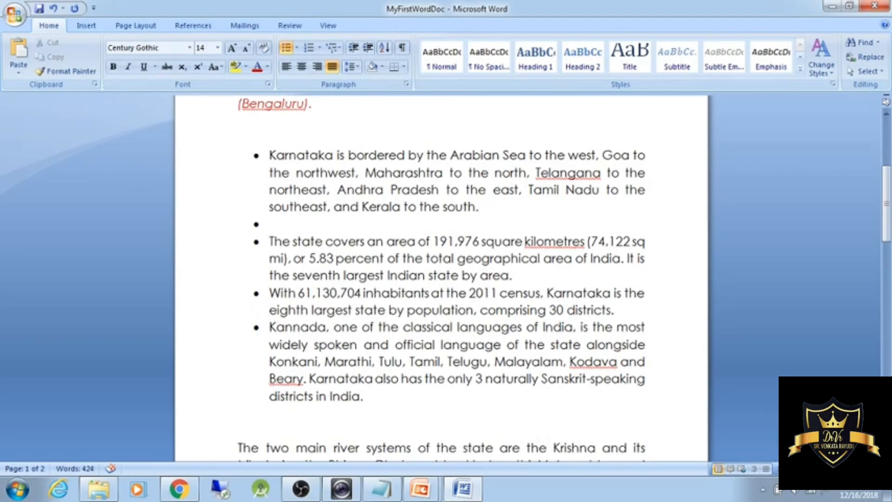
pyautogui.write('This is V')
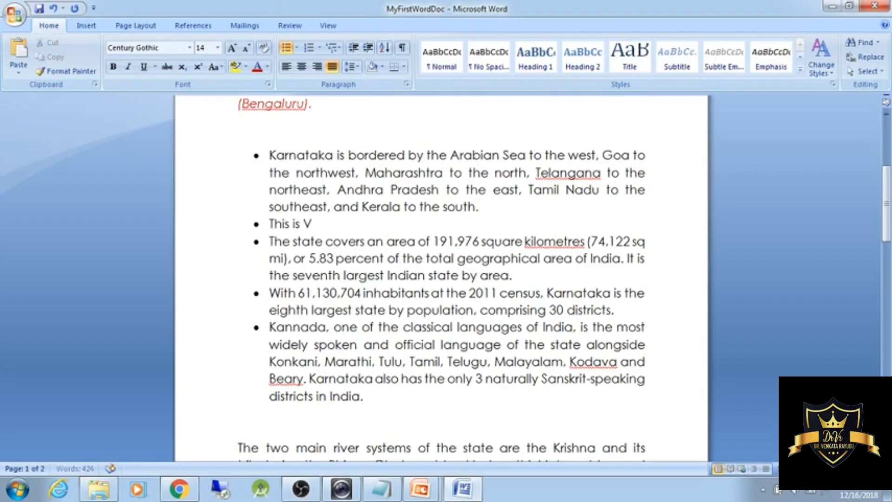
pyautogui.write('enugopal M N')
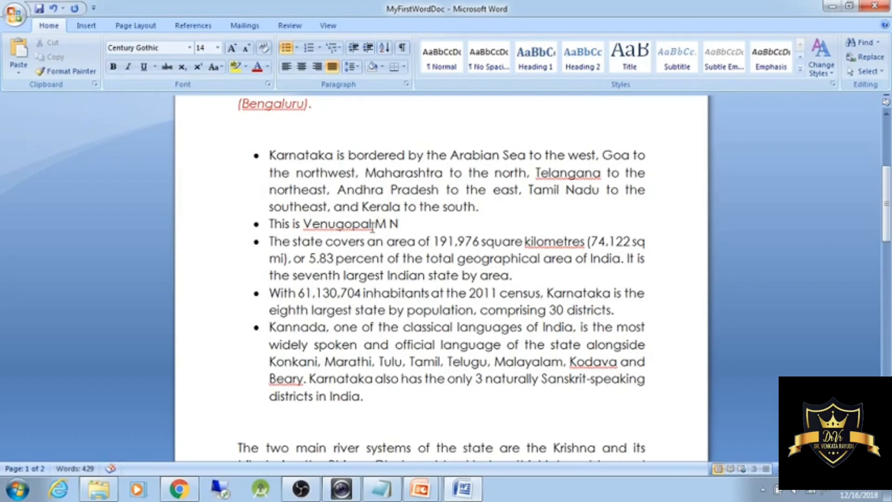
# Convert the whole five-item bulleted list to a numbered list in the default 1. 2. 3. format.
pyautogui.moveTo(366, 397); pyautogui.dragTo(257, 159)
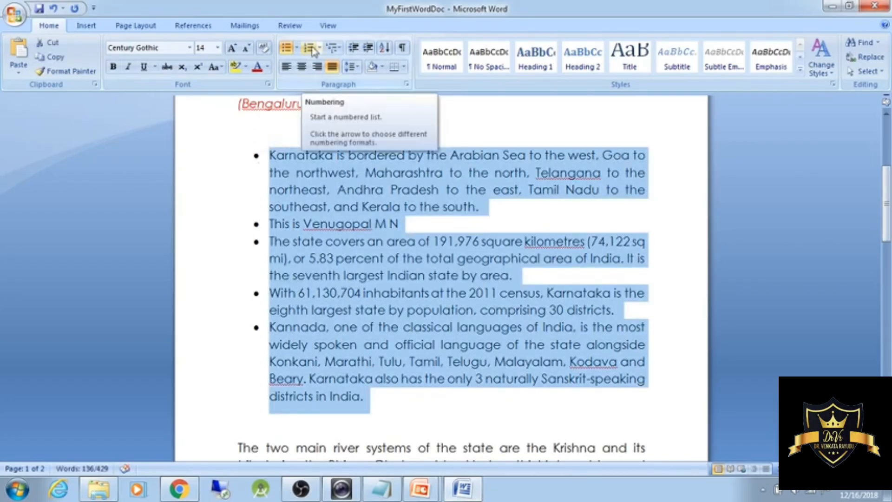
pyautogui.click(309, 48)
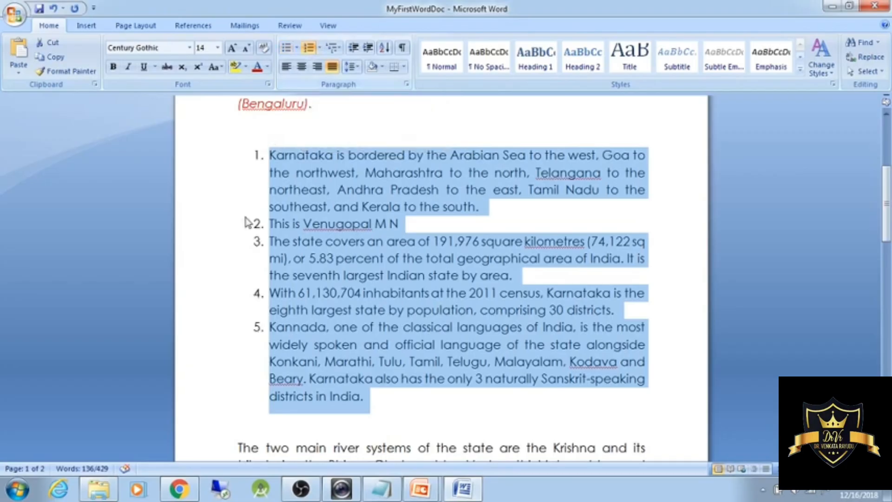
pyautogui.click(355, 310)
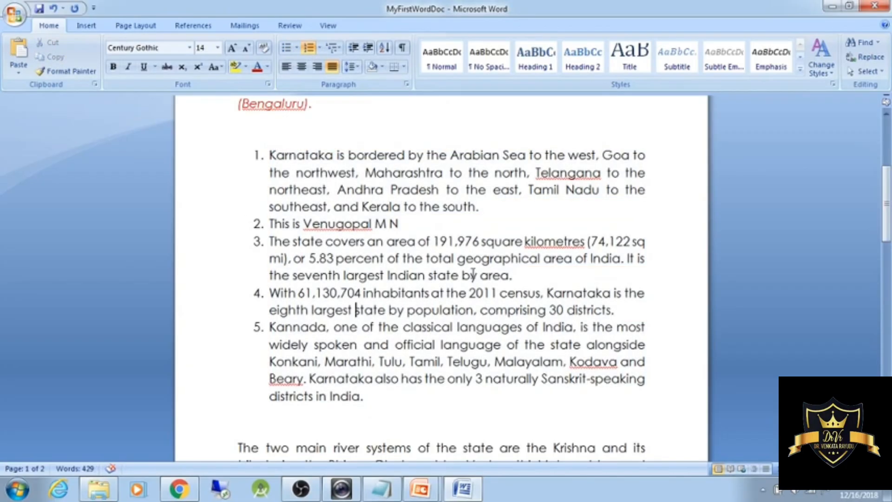
# Turn the five-item numbered list back into a list with round bullets.
pyautogui.moveTo(372, 397); pyautogui.dragTo(268, 155)
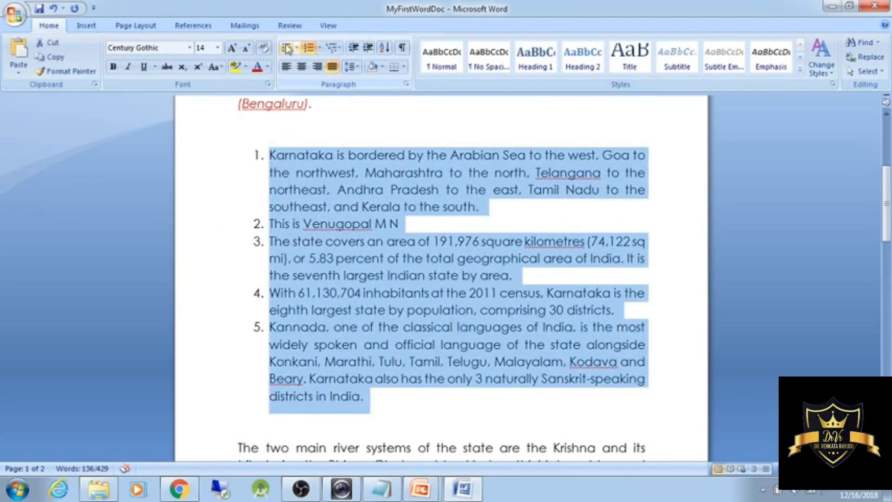
pyautogui.click(287, 48)
pyautogui.click(391, 405)
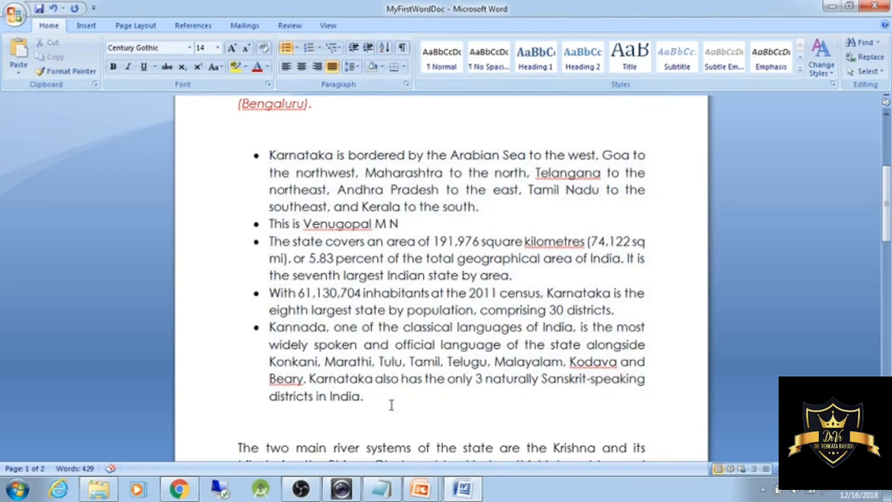
# Change the bullets of all five list items to hollow circles and then to filled squares.
pyautogui.moveTo(391, 405); pyautogui.dragTo(257, 163)
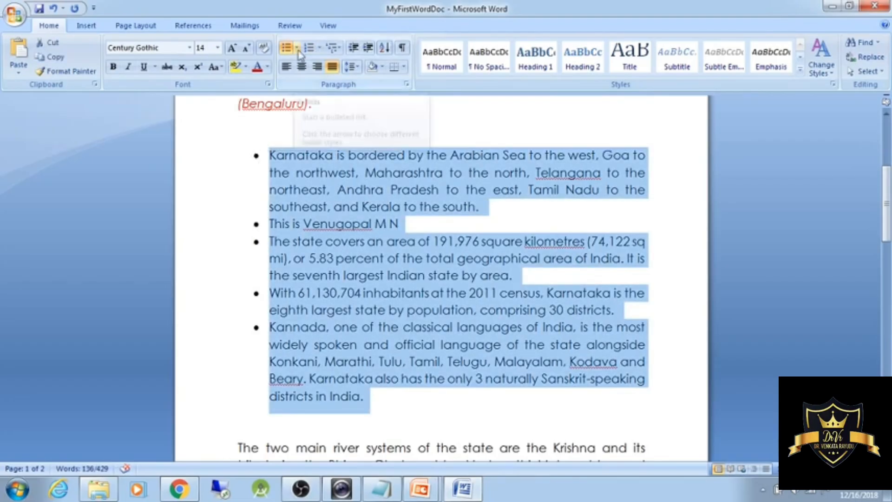
pyautogui.click(297, 49)
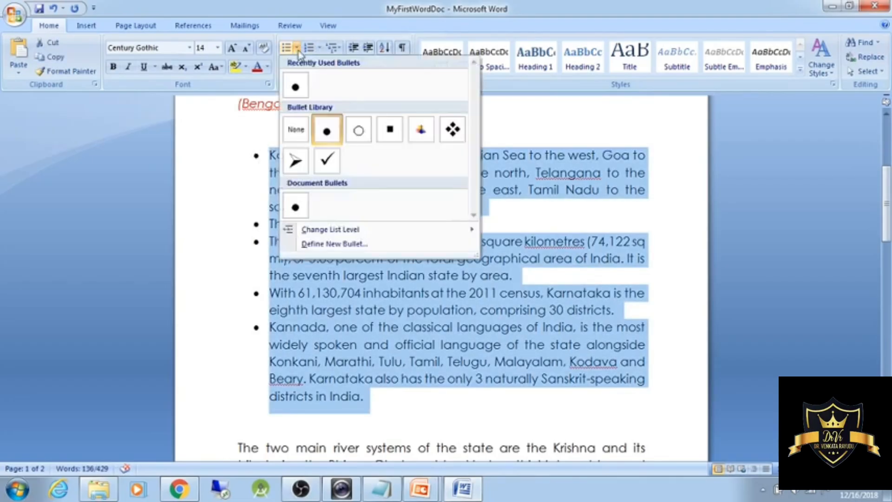
pyautogui.click(361, 134)
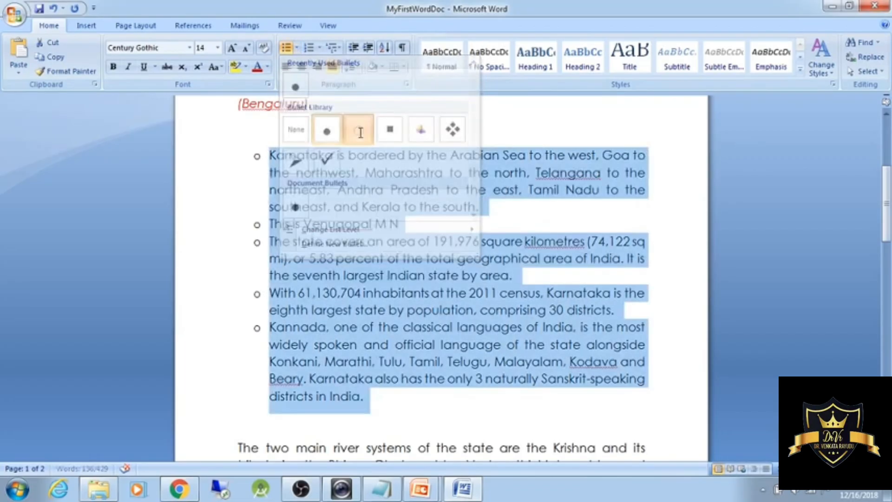
pyautogui.click(390, 133)
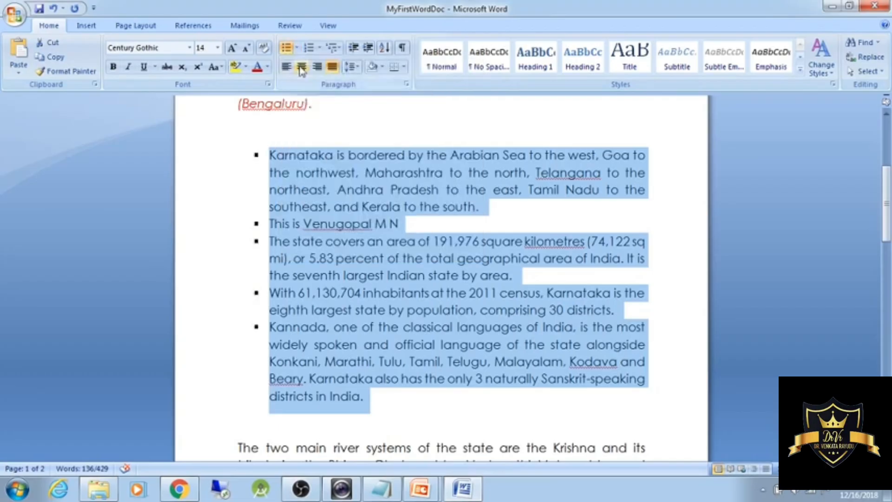
# Switch the list's bullets to the four-diamond symbol and then to the arrowhead symbol.
pyautogui.click(297, 47)
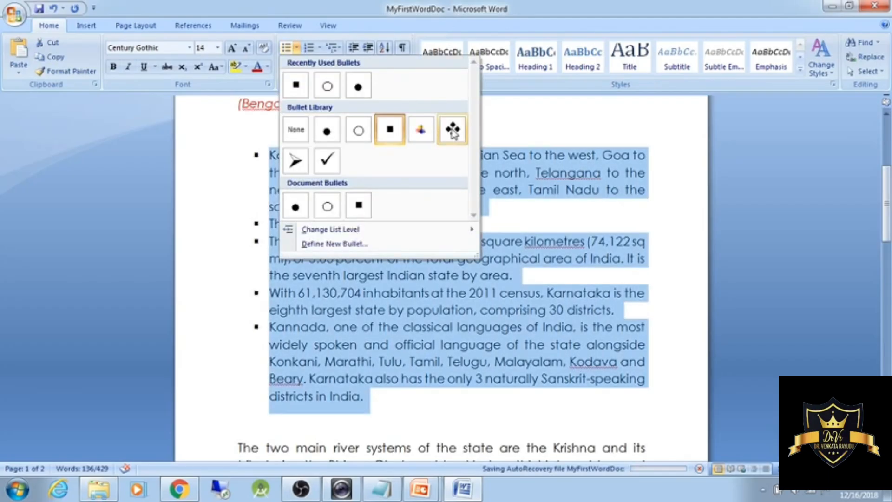
pyautogui.click(452, 132)
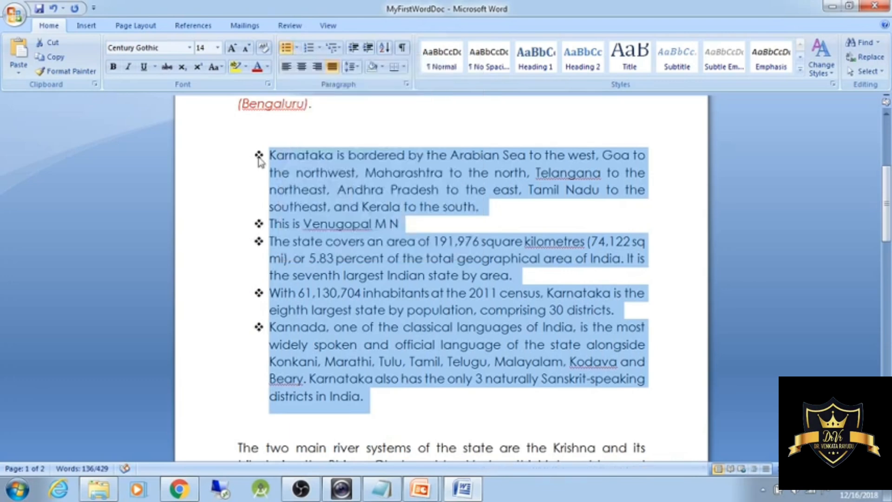
pyautogui.click(296, 47)
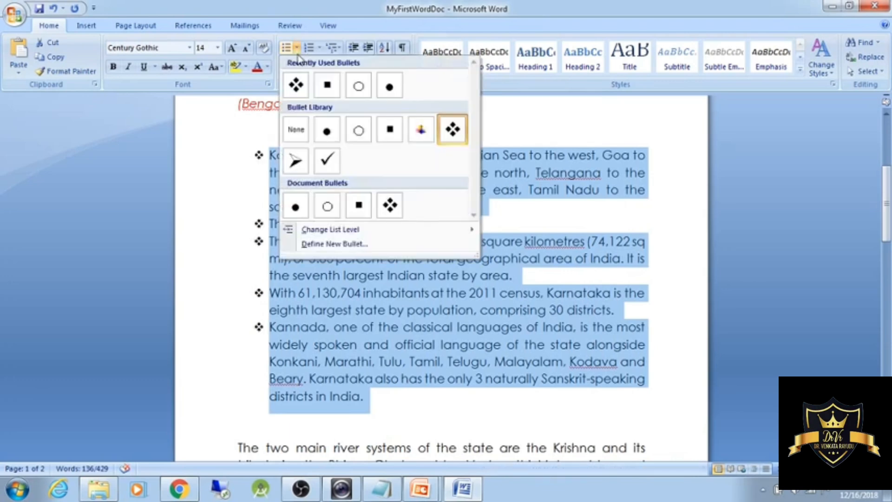
pyautogui.click(296, 161)
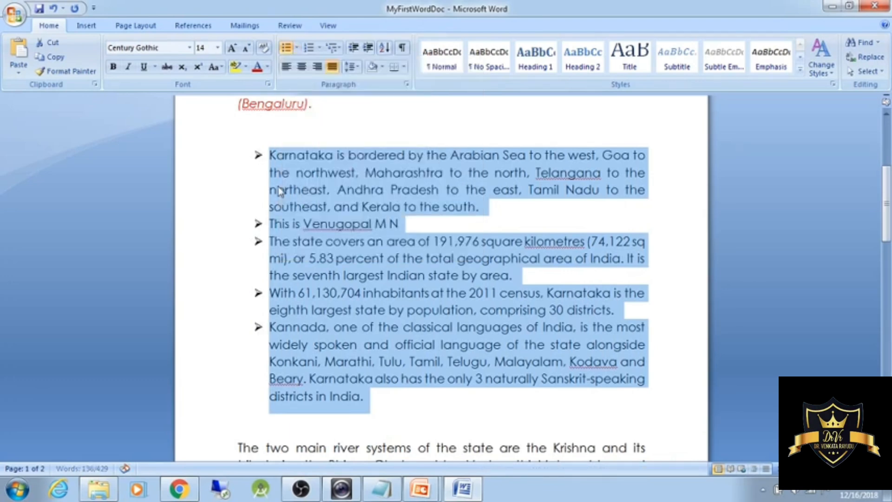
pyautogui.click(297, 47)
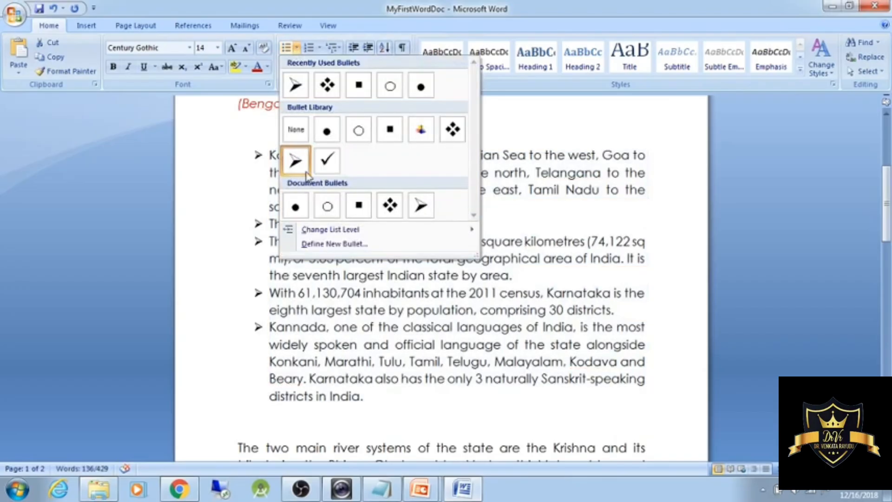
pyautogui.click(427, 257)
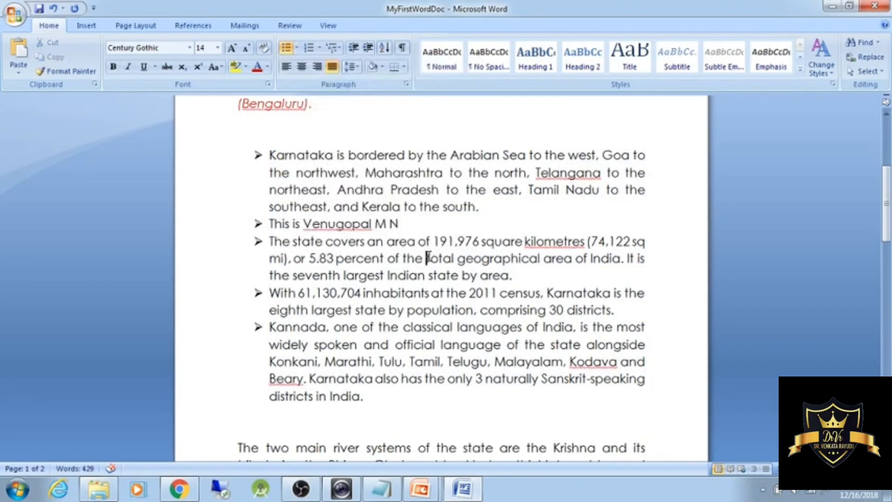
# Convert all five list items to a numbered list and apply the 1) 2) 3) number format.
pyautogui.moveTo(367, 397); pyautogui.dragTo(268, 156)
pyautogui.click(308, 47)
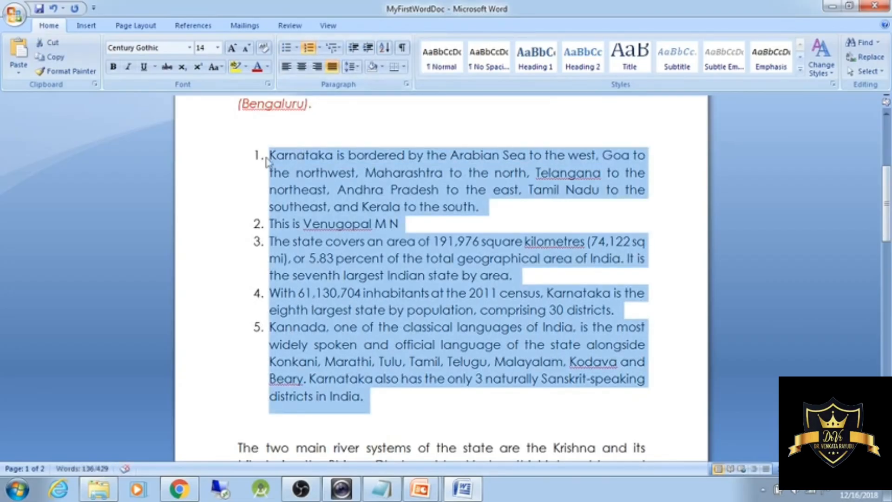
pyautogui.click(319, 48)
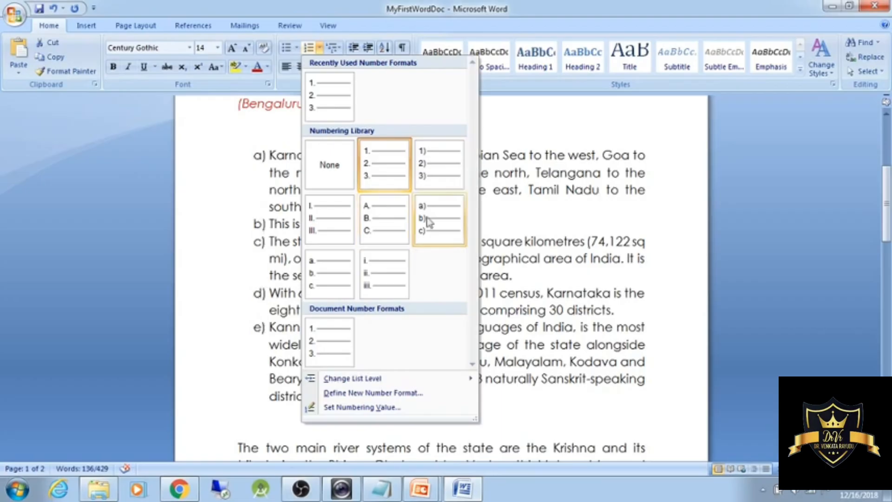
pyautogui.click(427, 166)
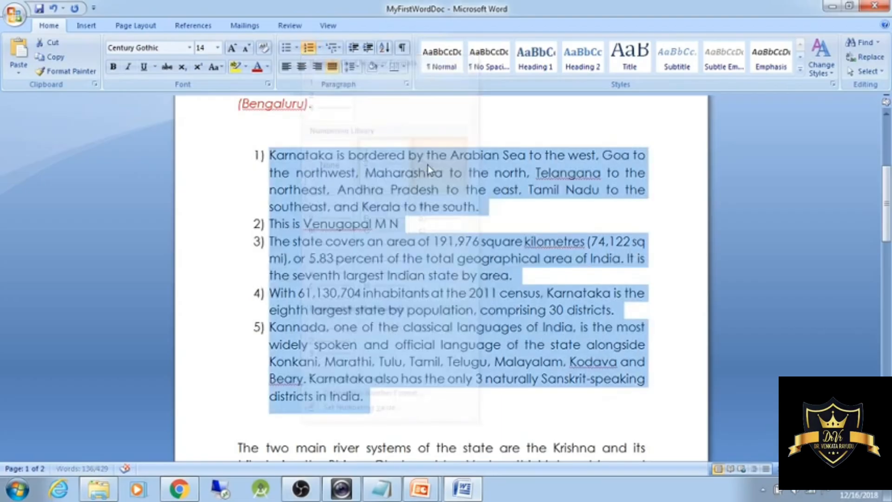
pyautogui.click(419, 242)
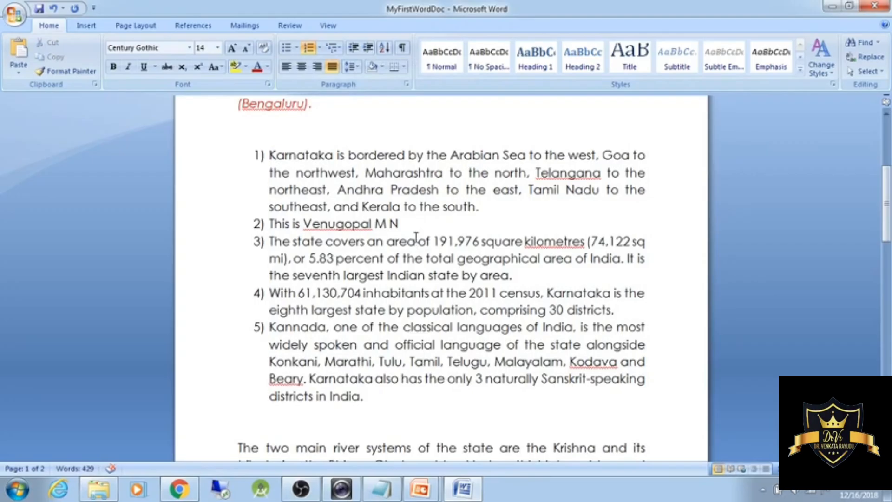
# Insert the list items Tumkur, Bangalore and Hassan directly after item 1, which ends in "to the south.".
pyautogui.scroll(-4, 418, 232)
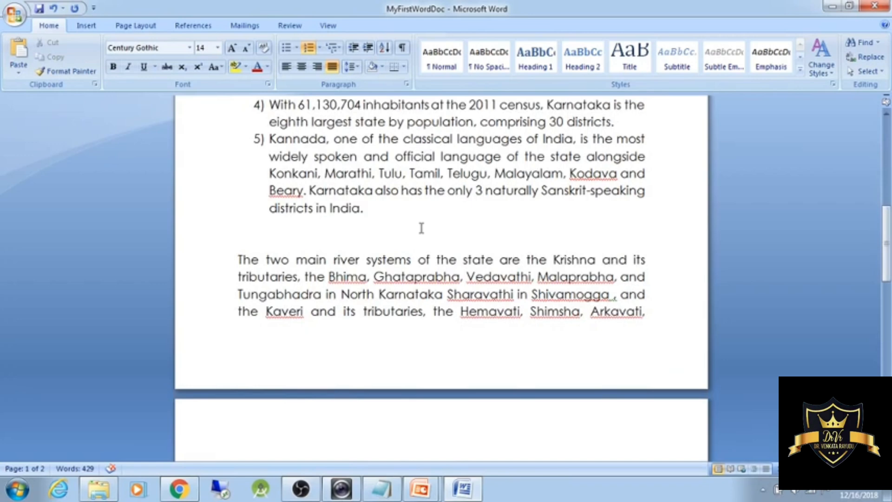
pyautogui.scroll(5, 421, 227)
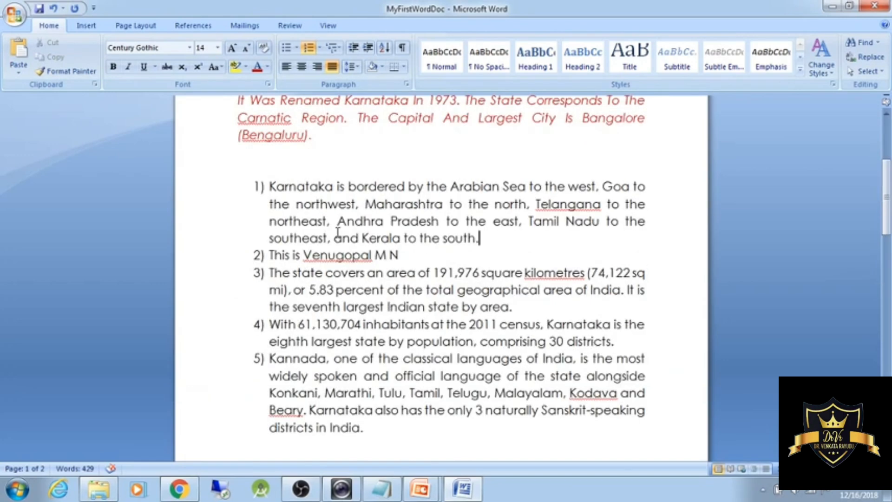
pyautogui.press('Return')
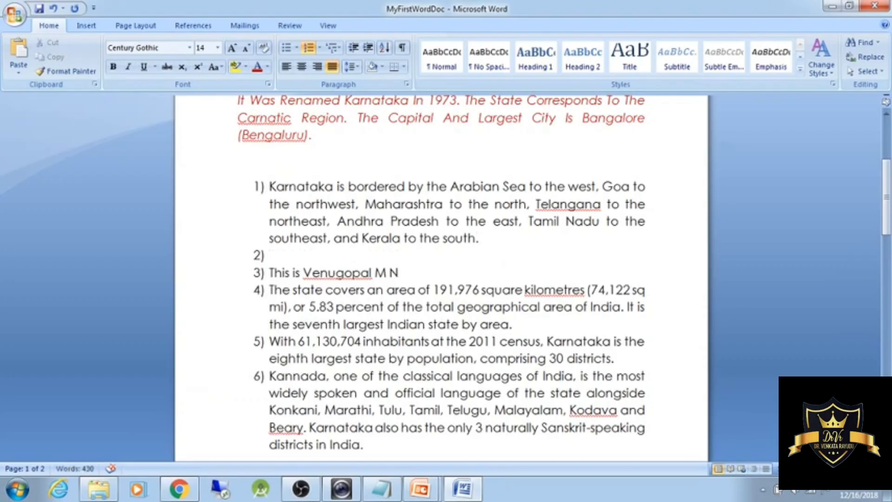
pyautogui.write('Tumkur')
pyautogui.press('Return')
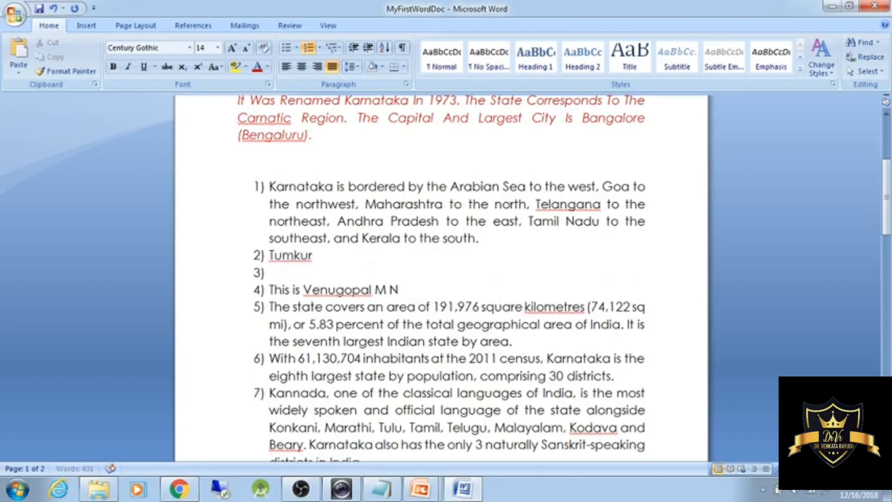
pyautogui.write('Bangalore')
pyautogui.press('Return')
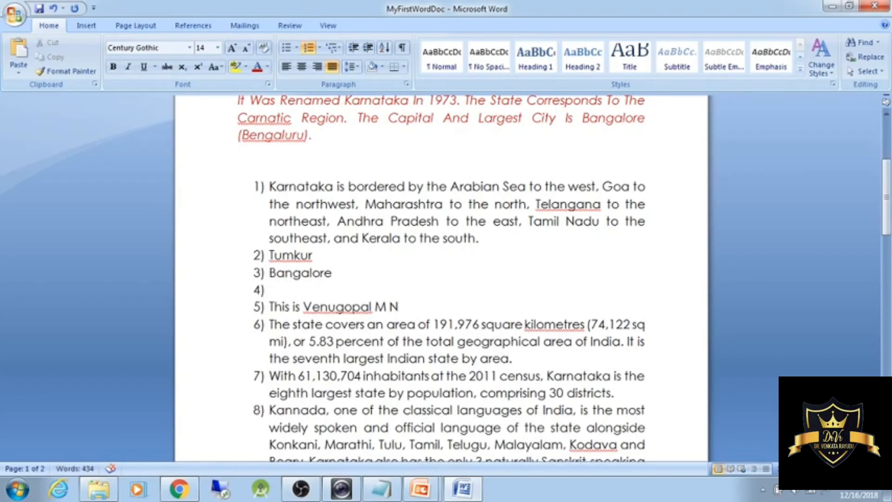
pyautogui.write('Hassan')
# Continue the numbered list below Hassan with the items Kodagu, Kolar and Chitradurga.
pyautogui.press('Return')
pyautogui.write('Koda')
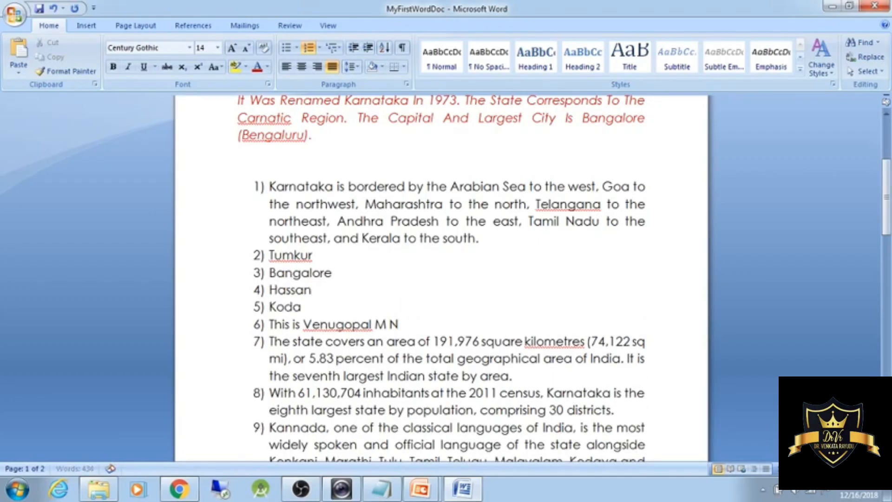
pyautogui.write('gu')
pyautogui.press('Return')
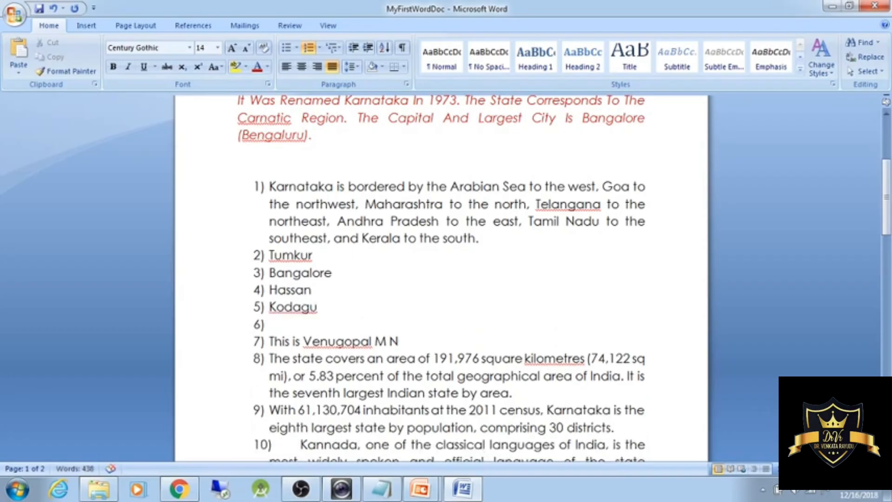
pyautogui.write('Kolar')
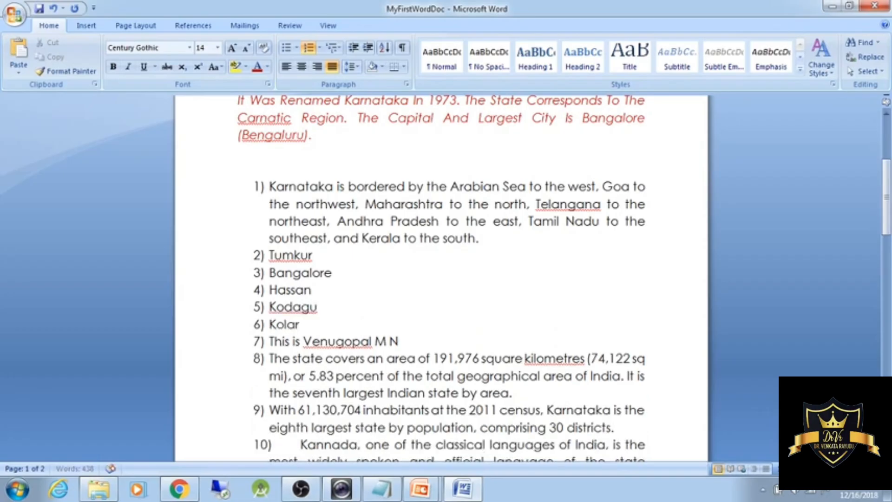
pyautogui.press('Return')
pyautogui.write('Chitra')
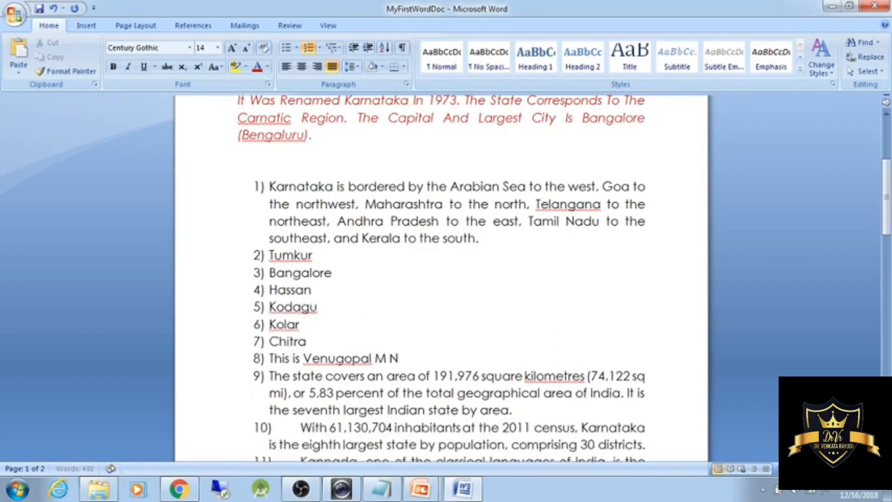
pyautogui.write('durga')
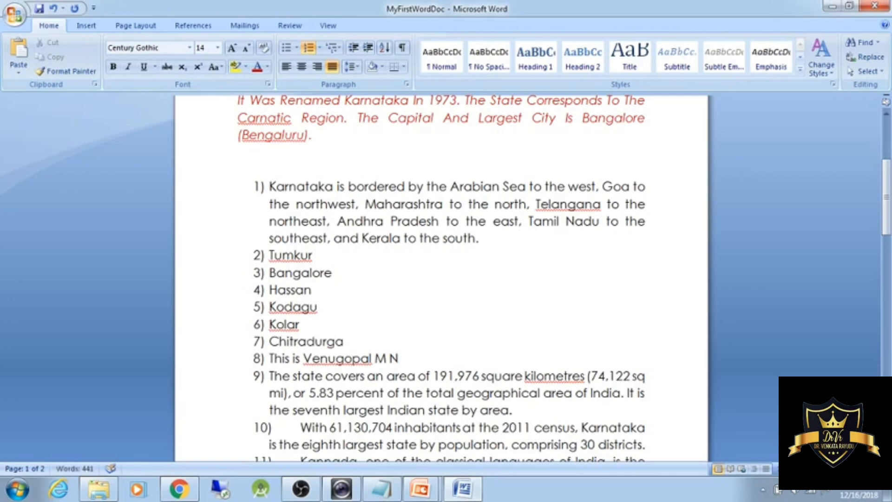
# Select the six place-name items from Tumkur to Chitradurga in the numbered list.
pyautogui.tripleClick(264, 195)
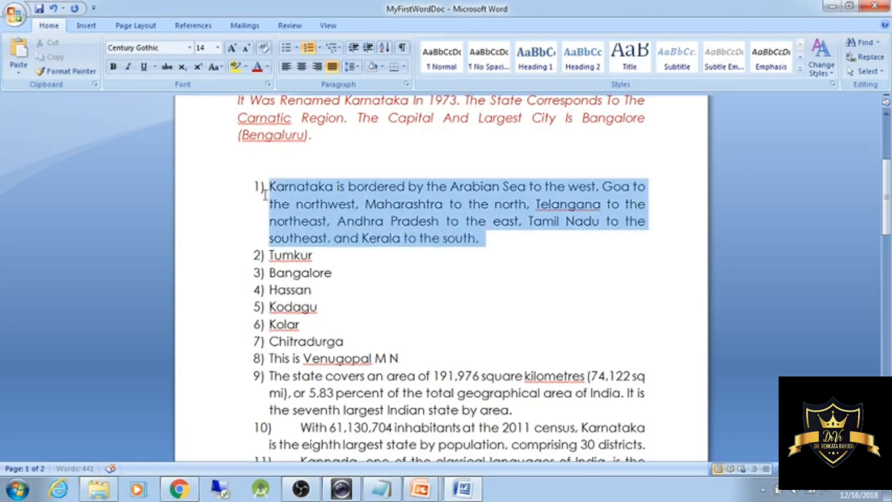
pyautogui.moveTo(265, 195); pyautogui.dragTo(352, 342)
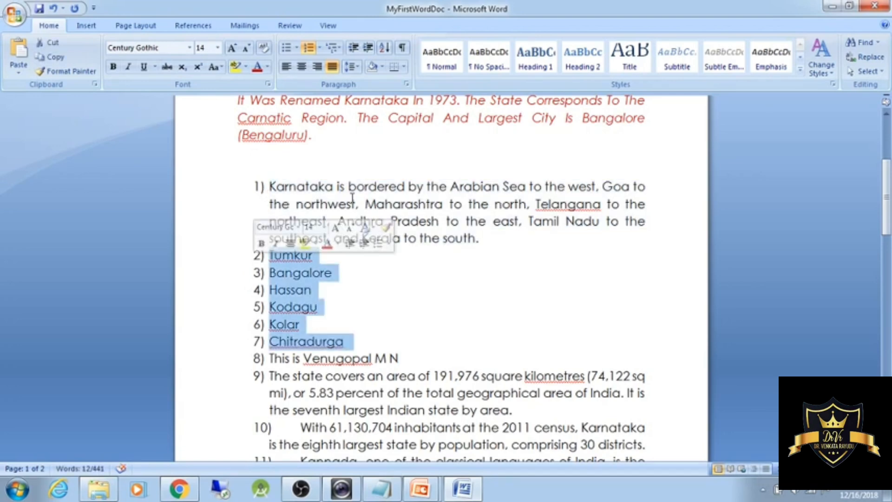